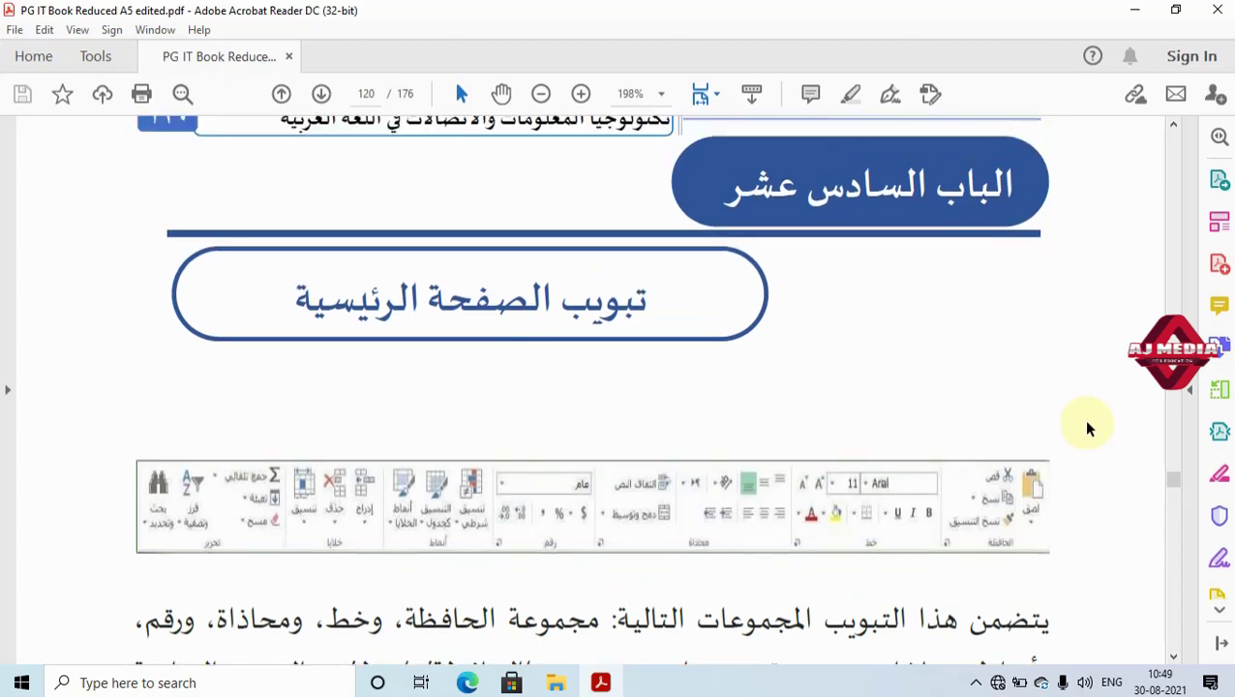
Scroll page 120 down to the 'إدخال البيانات في ورقة العمل' heading.
left_click(1173, 655)
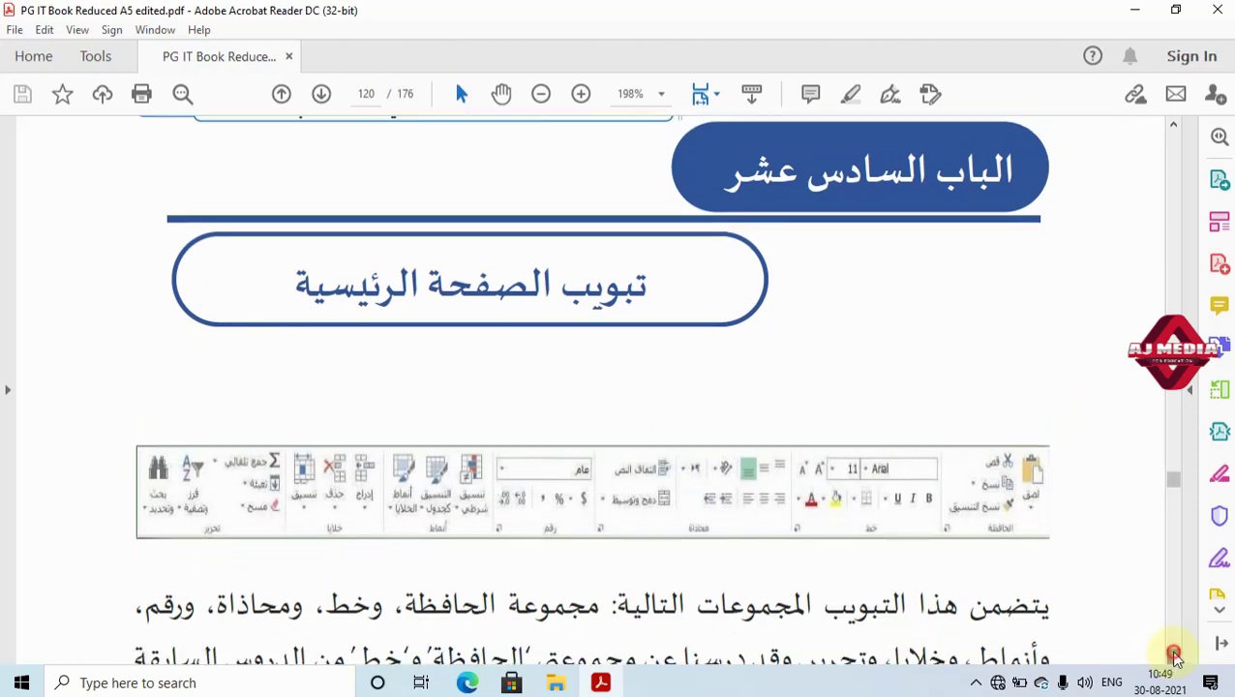
left_click(1173, 655)
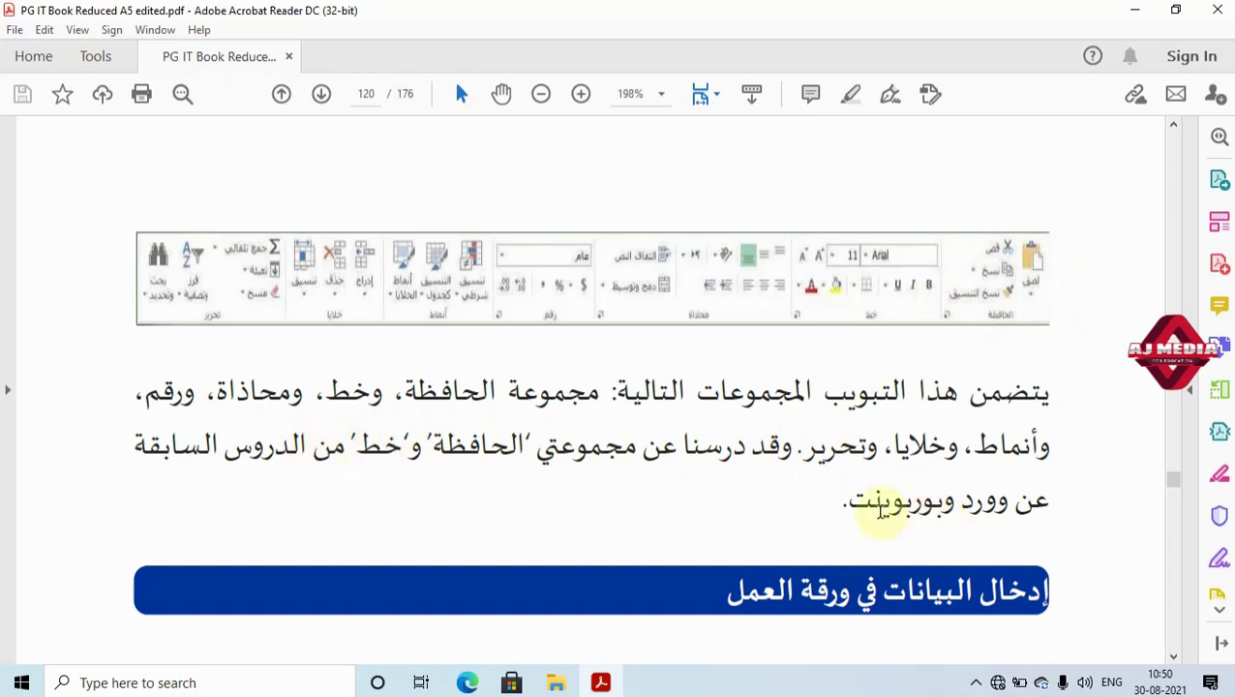
Scroll to the data-entry bullets on using Tab and Enter to move between cells.
scroll(784, 500, "down", 3)
scroll(780, 507, "down", 2)
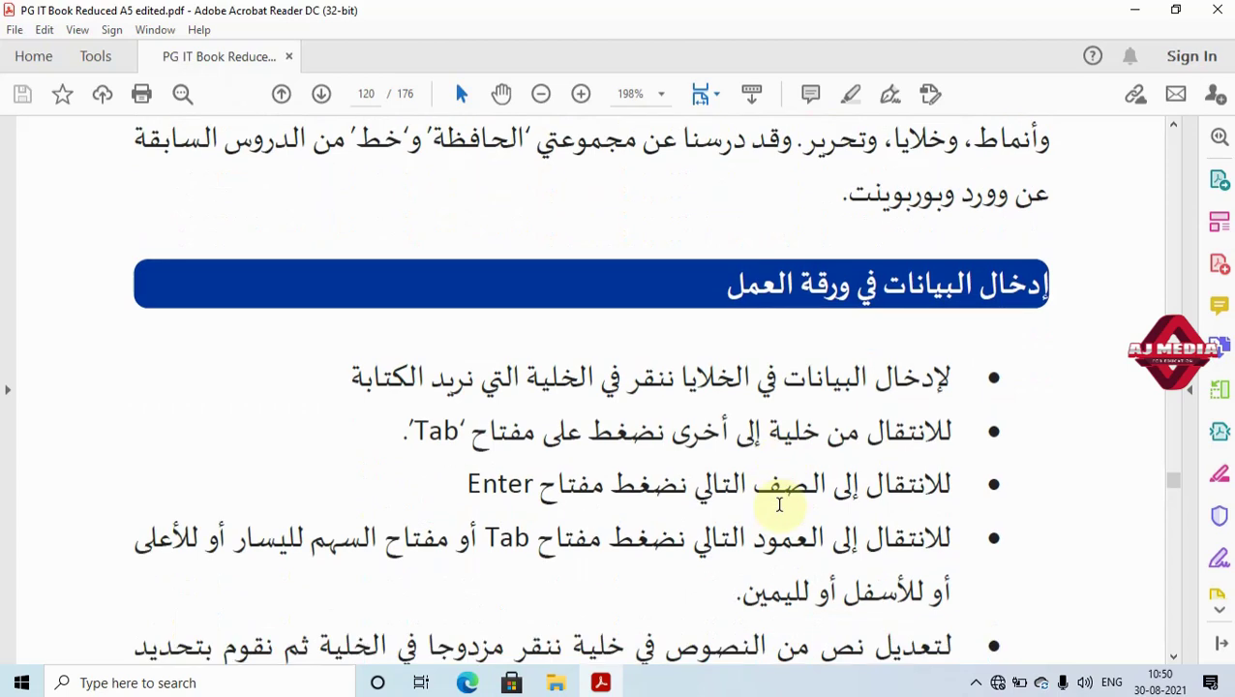
scroll(774, 505, "down", 2)
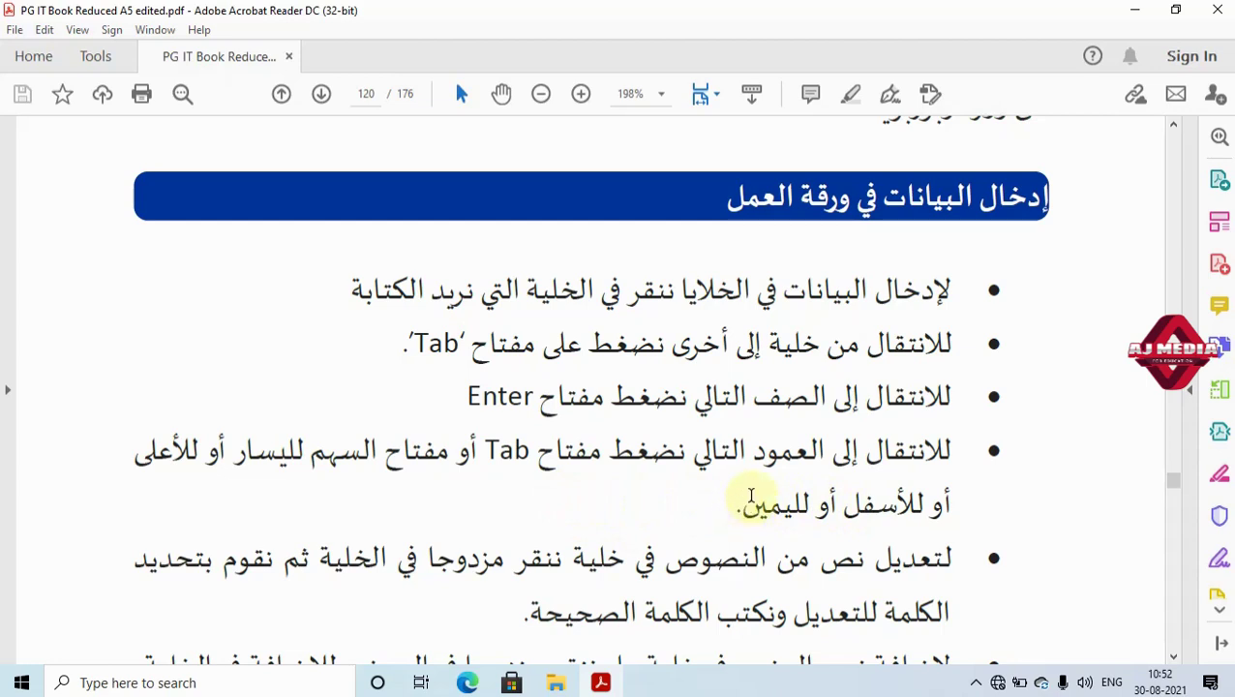
Scroll past the page 120 footer to page 121's 'تحديد الخلايا في إكسل' heading.
scroll(784, 491, "down", 1)
scroll(784, 491, "down", 1)
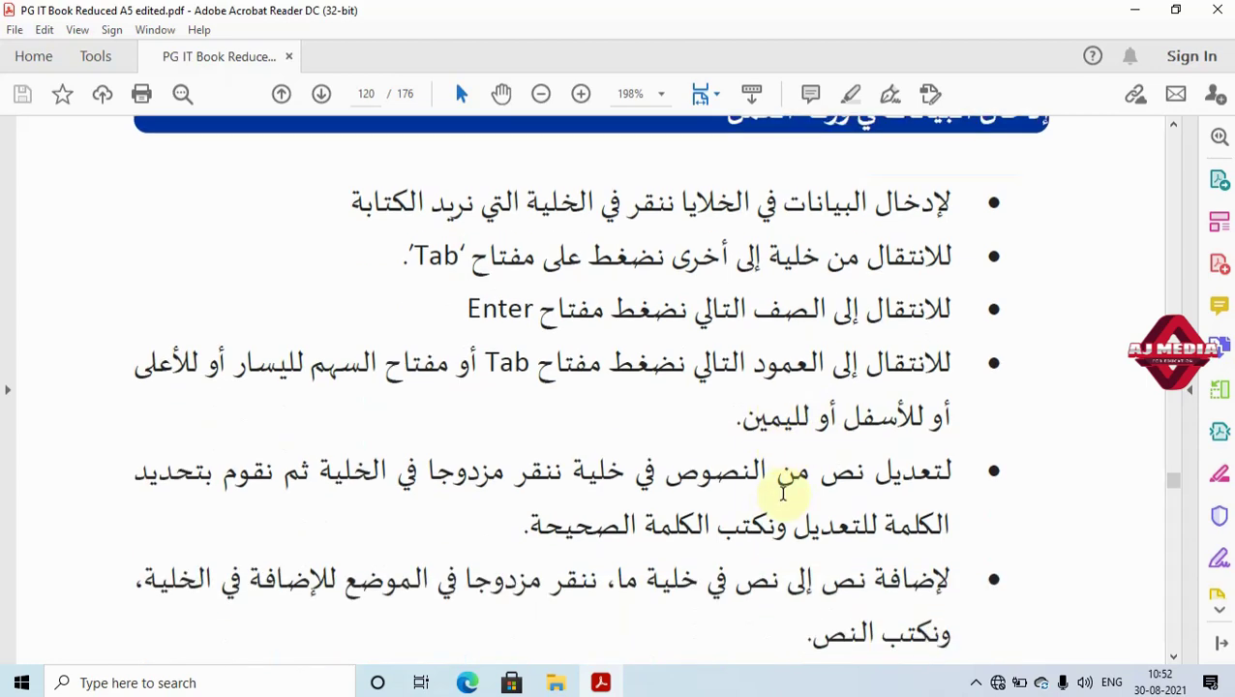
scroll(782, 491, "down", 1)
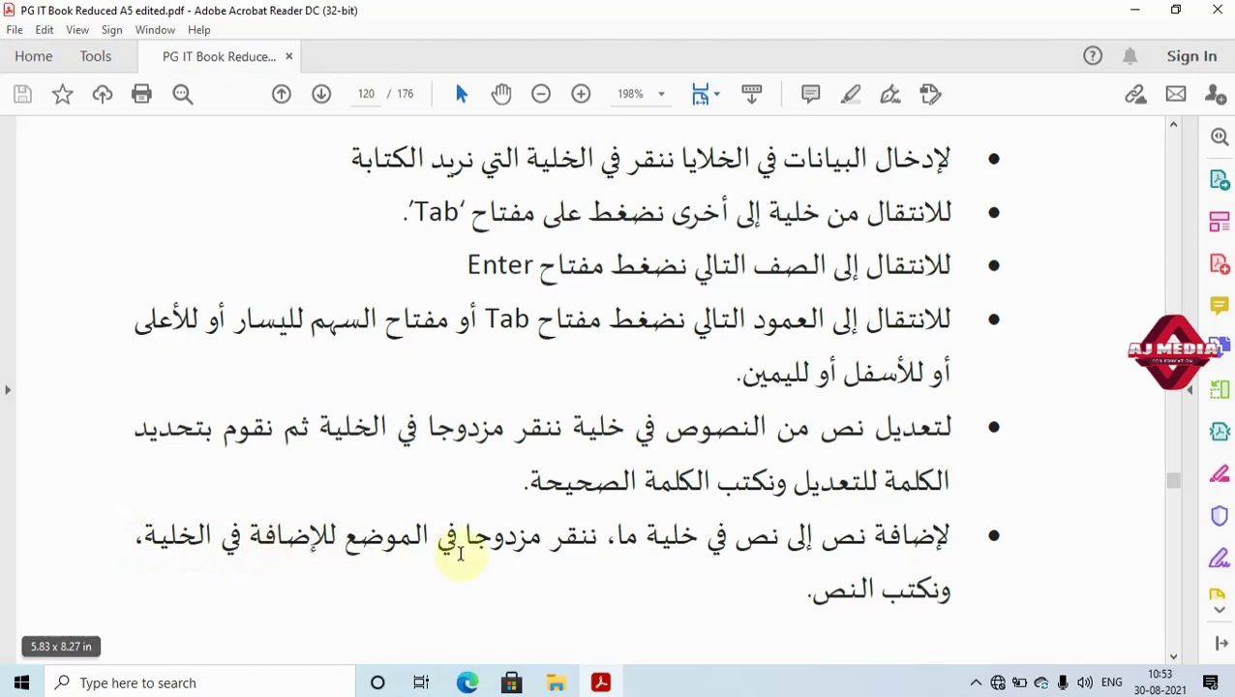
scroll(690, 588, "down", 1)
scroll(691, 588, "down", 2)
scroll(691, 587, "up", 2)
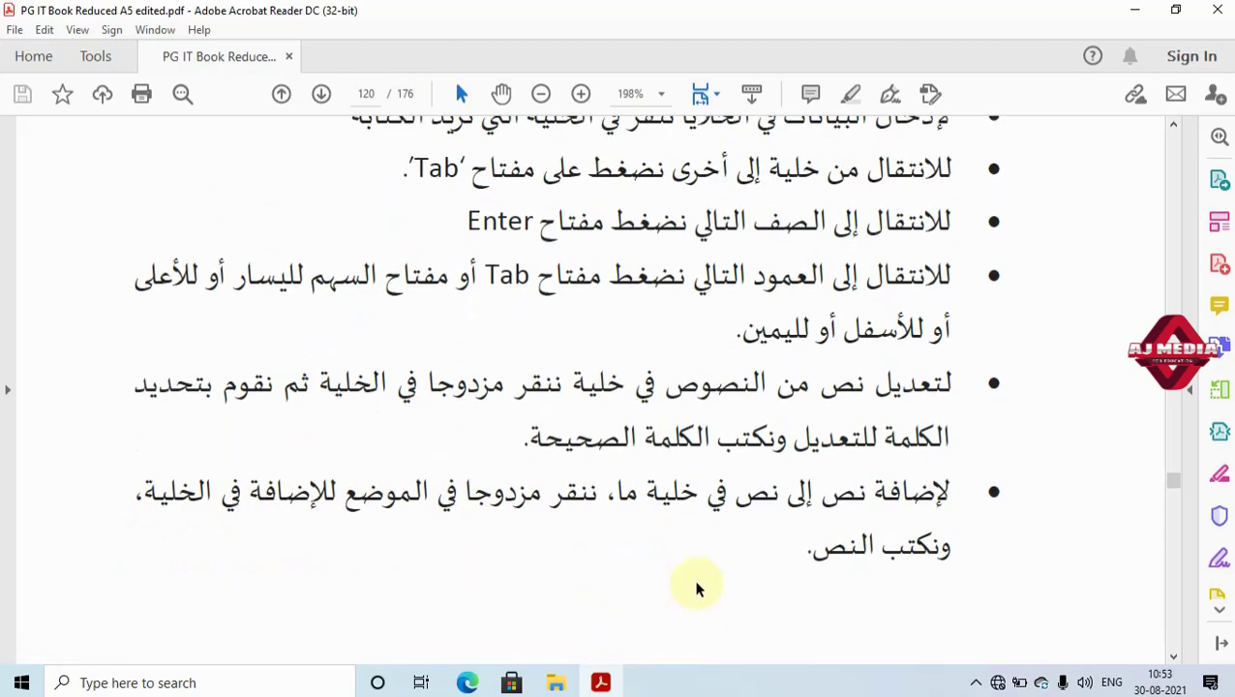
scroll(693, 586, "up", 2)
scroll(711, 558, "down", 2)
scroll(712, 558, "down", 4)
scroll(712, 559, "down", 1)
scroll(714, 563, "down", 1)
scroll(711, 564, "down", 1)
scroll(711, 564, "down", 5)
scroll(711, 564, "down", 1)
scroll(711, 564, "down", 2)
scroll(710, 565, "down", 1)
scroll(710, 564, "up", 2)
scroll(710, 564, "down", 1)
scroll(711, 562, "down", 1)
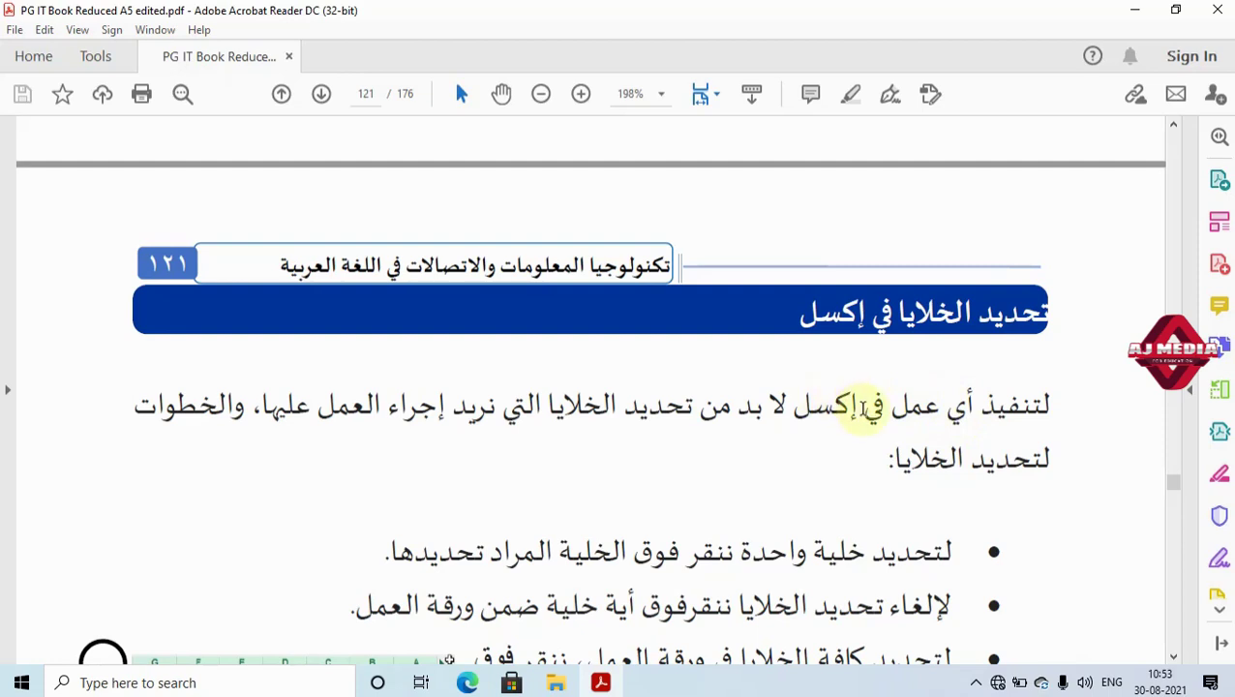
Scroll through page 121's cell-selection bullets, highlighting the word الخلايا.
left_click(1173, 656)
scroll(1175, 658, "down", 3)
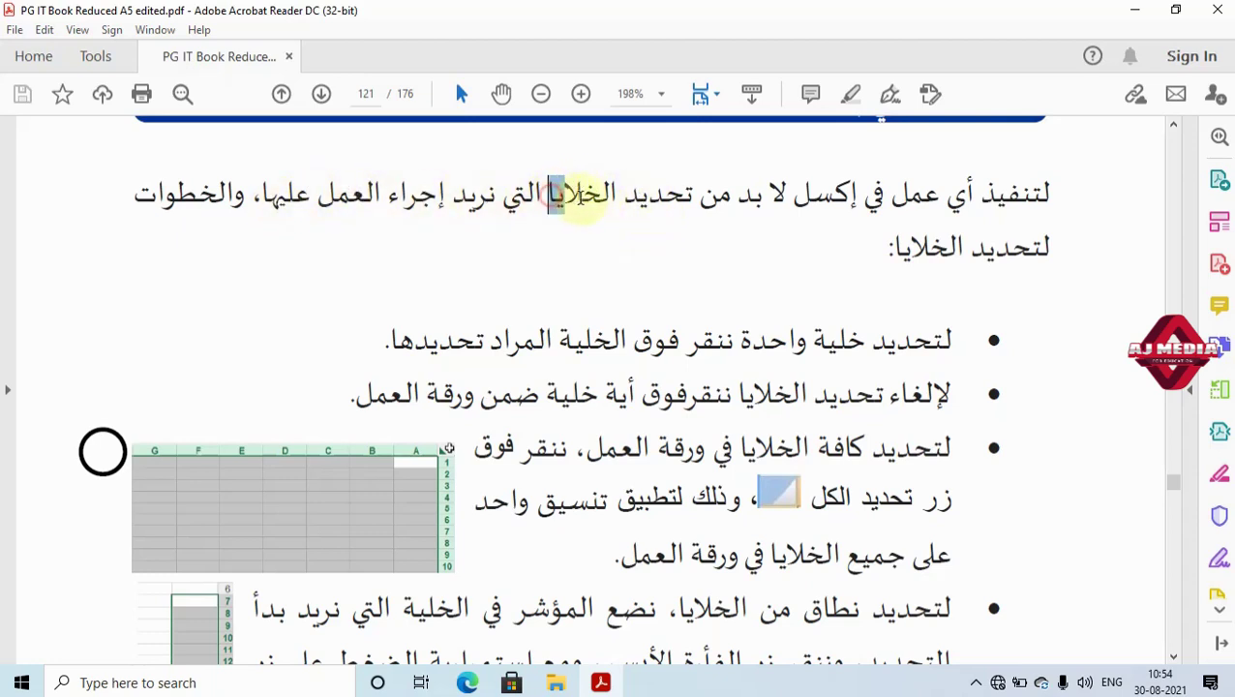
left_click_drag(549, 192, 624, 199)
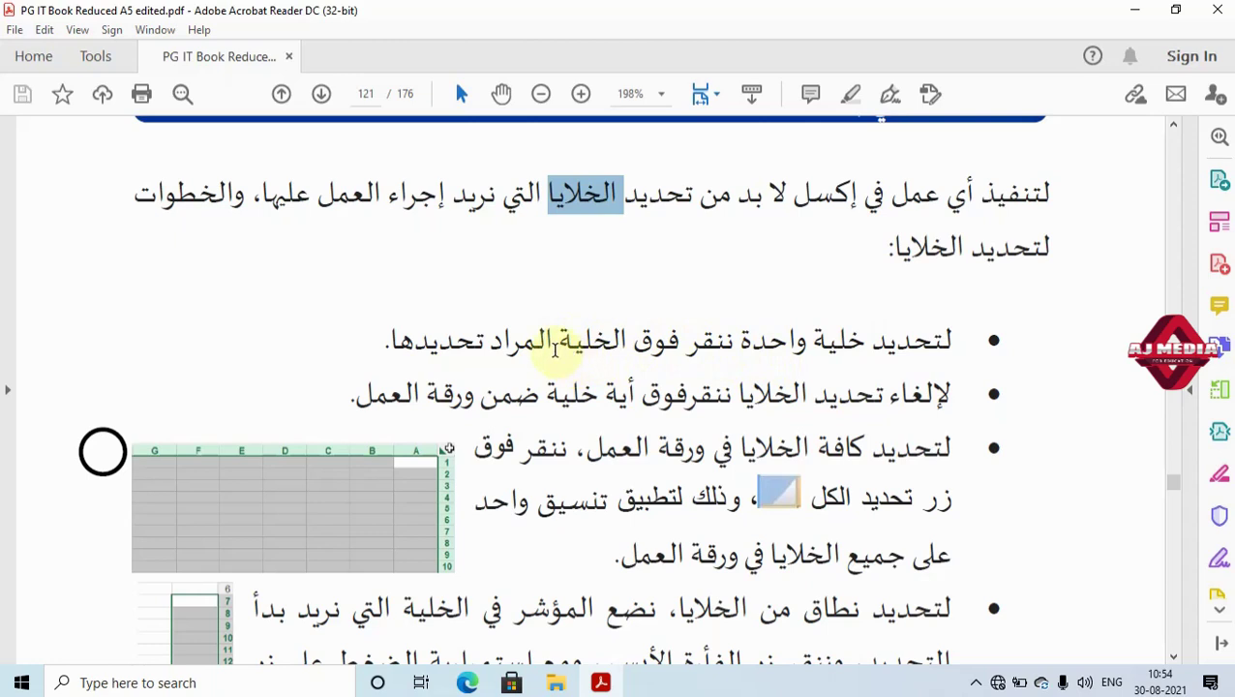
scroll(555, 349, "down", 1)
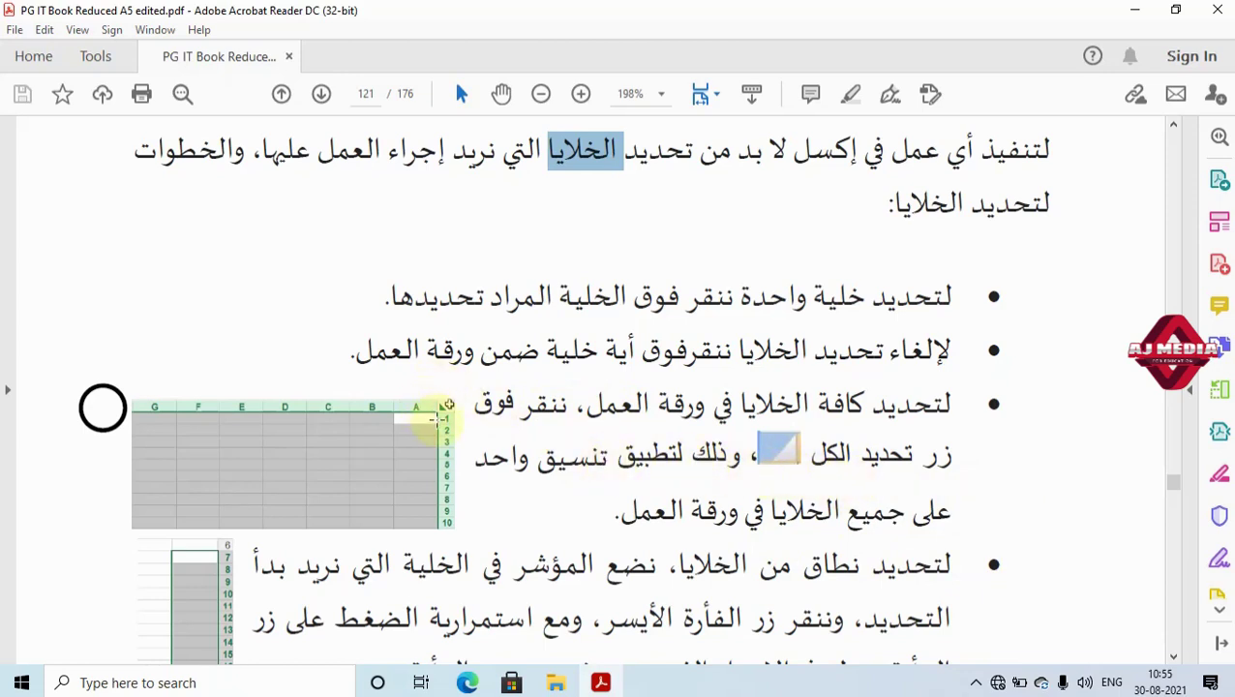
Clear the text highlight and open Windows search to find Excel.
key("Left")
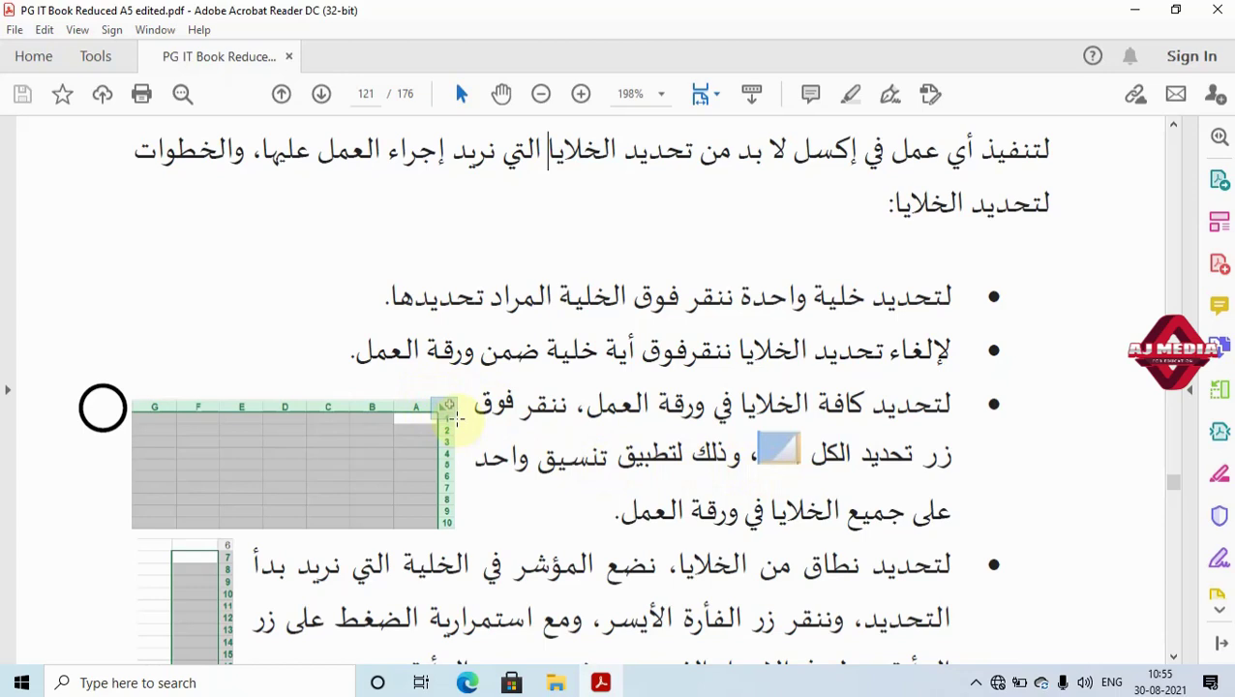
left_click(451, 413)
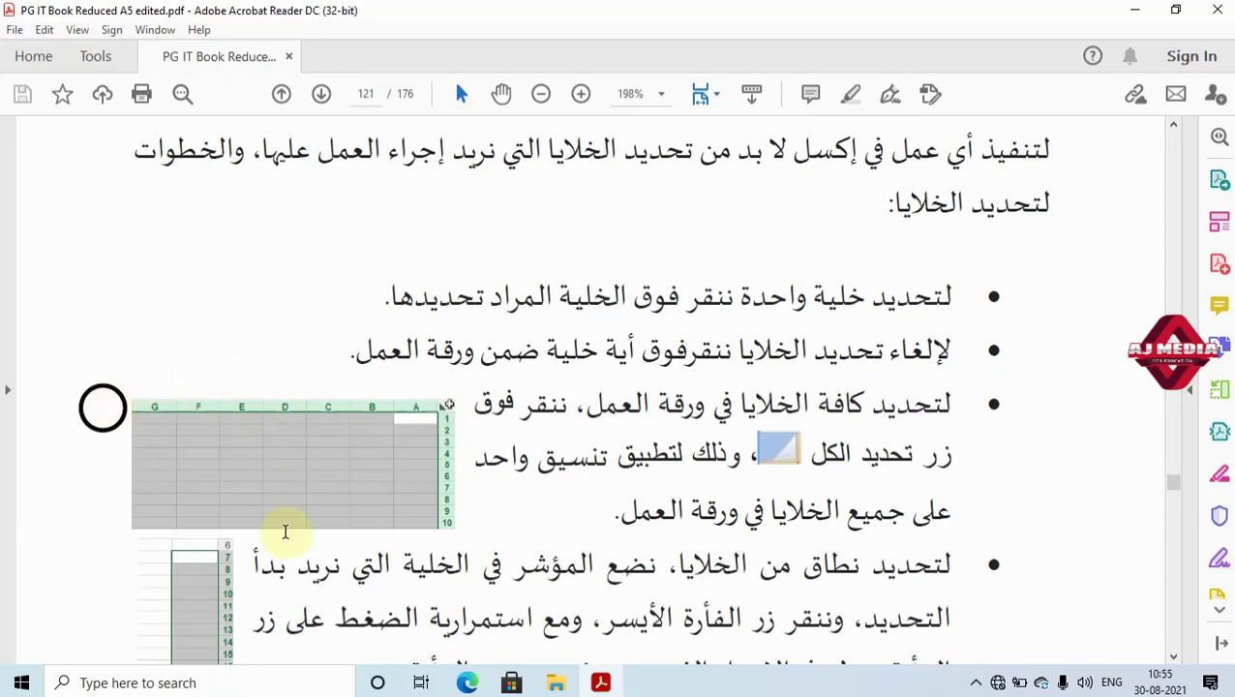
left_click(152, 681)
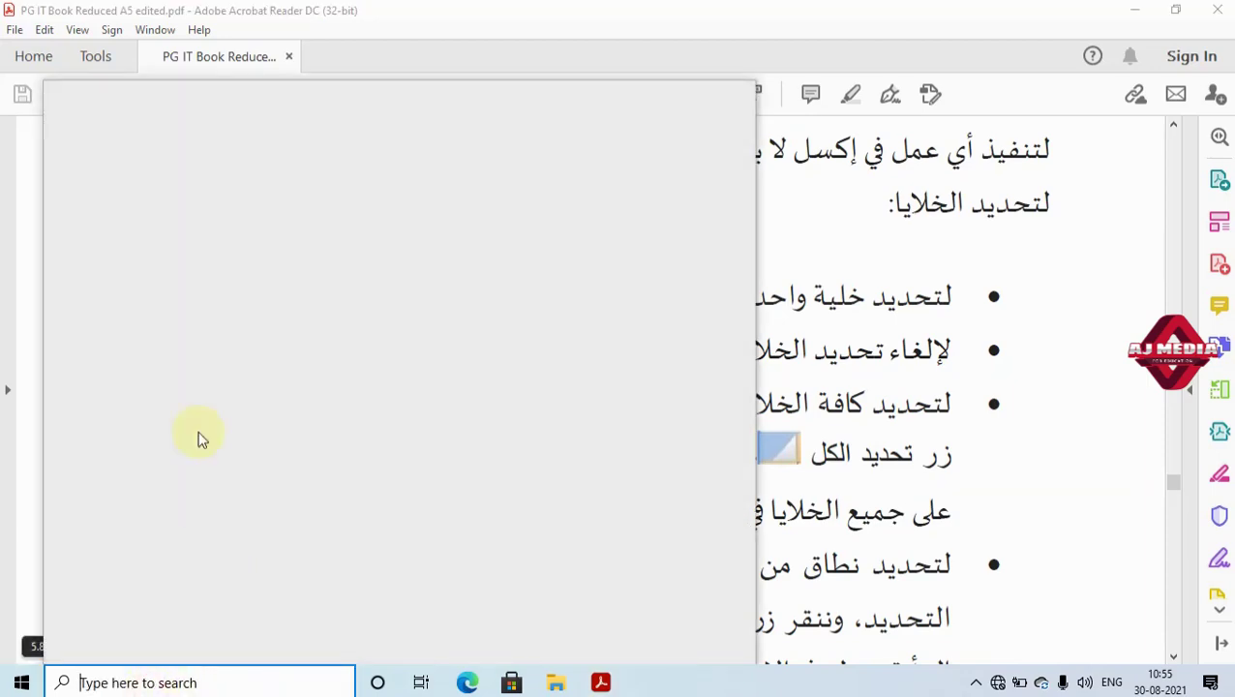
Launch Excel, create the blank workbook Book1, and select all cells with the corner button.
left_click(554, 232)
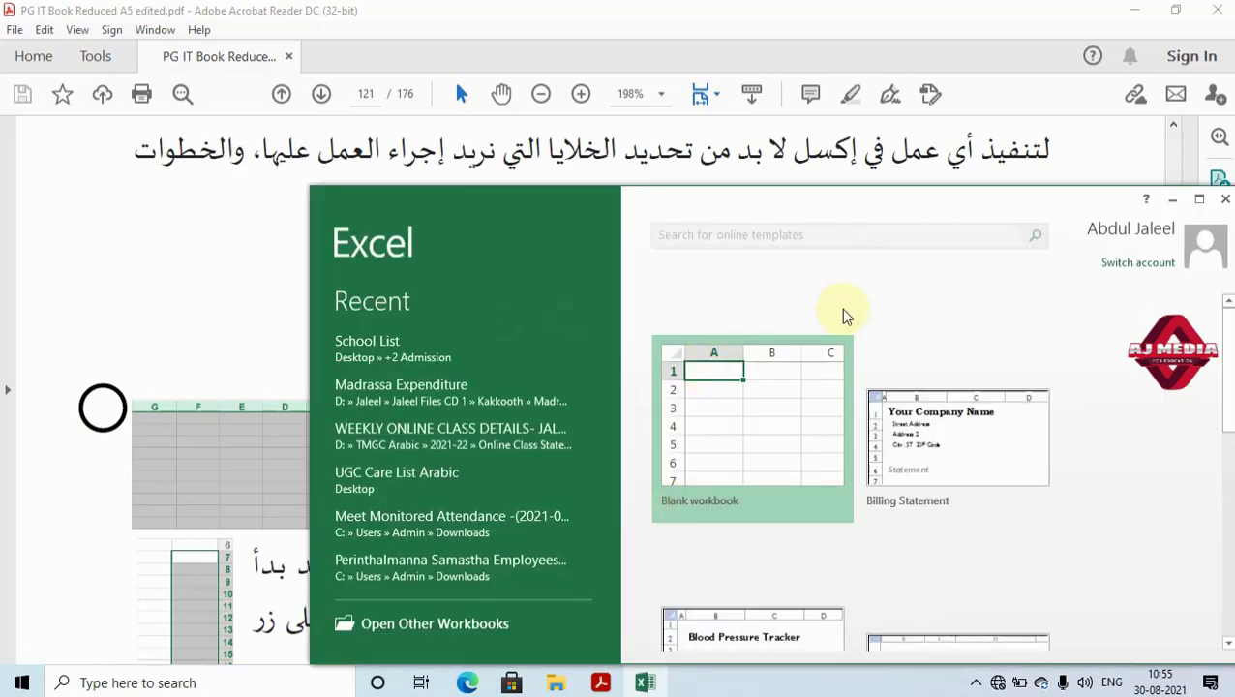
left_click(752, 425)
left_click(600, 683)
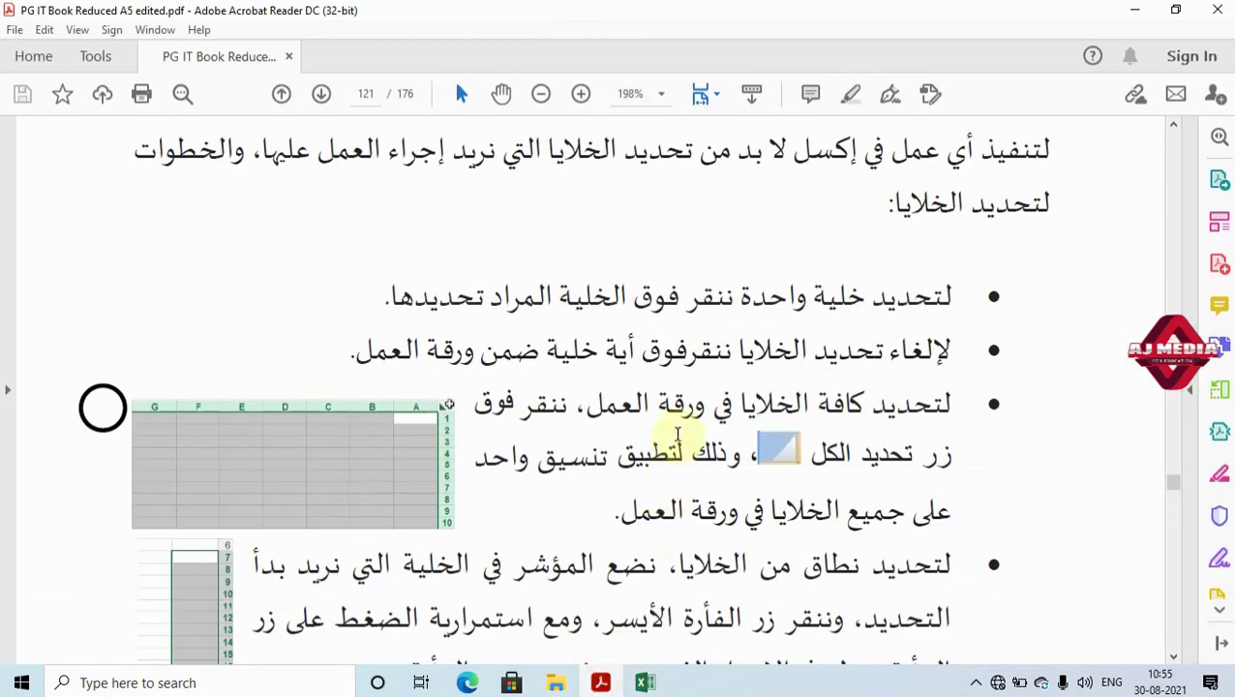
left_click(642, 685)
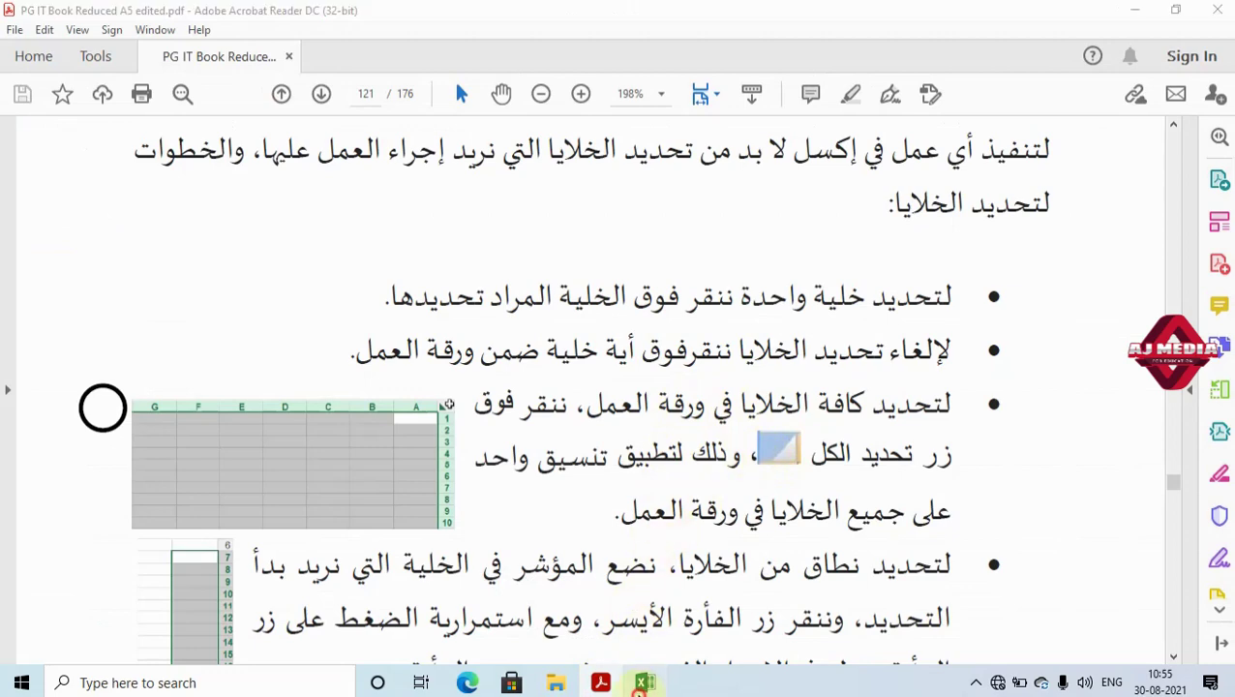
left_click(10, 220)
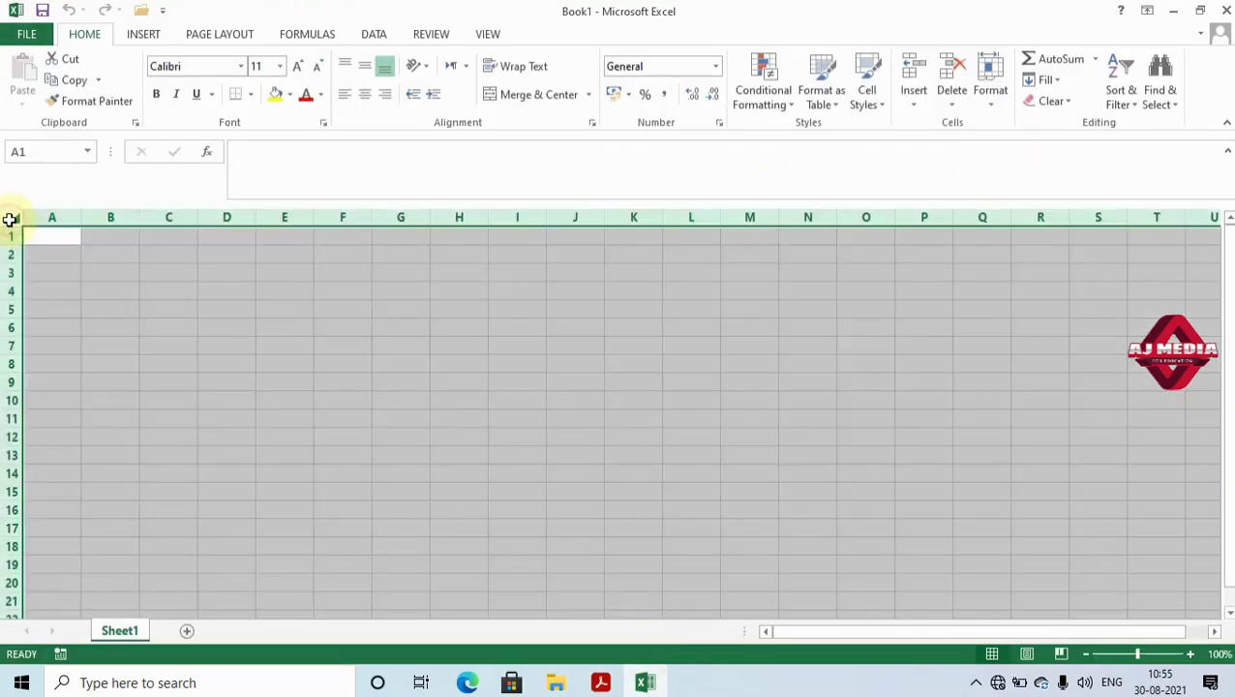
Check the textbook, then select every cell in the Excel sheet again.
left_click(645, 681)
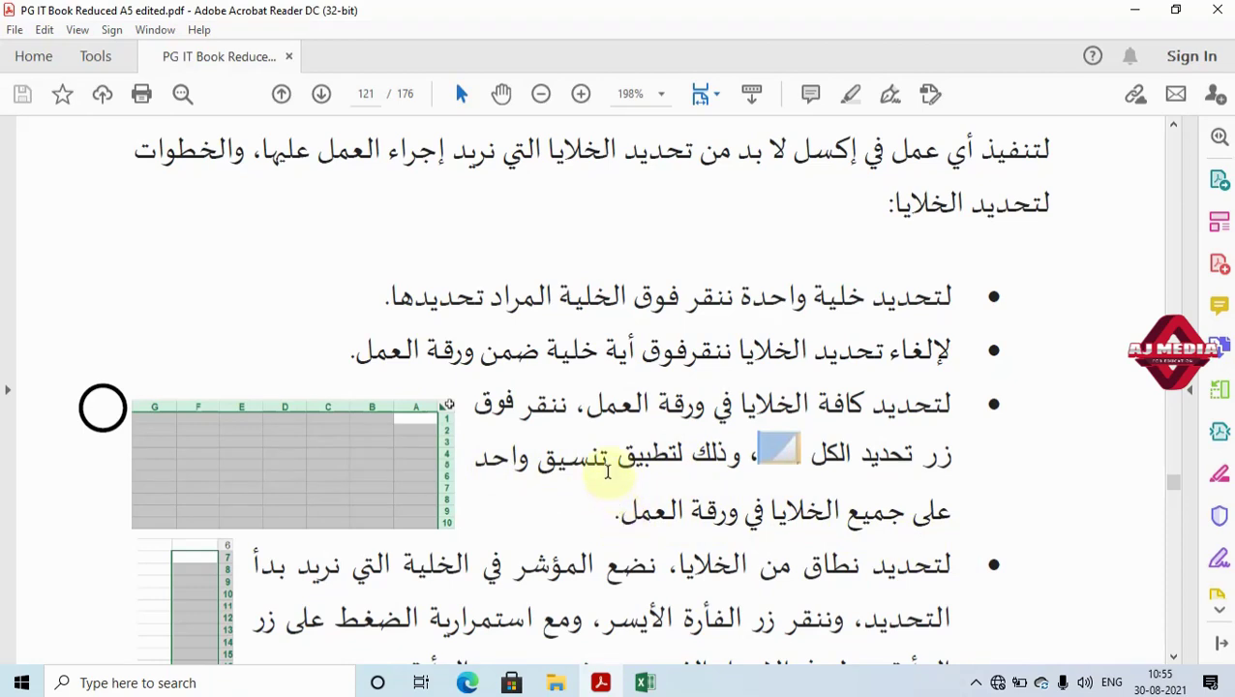
left_click(644, 682)
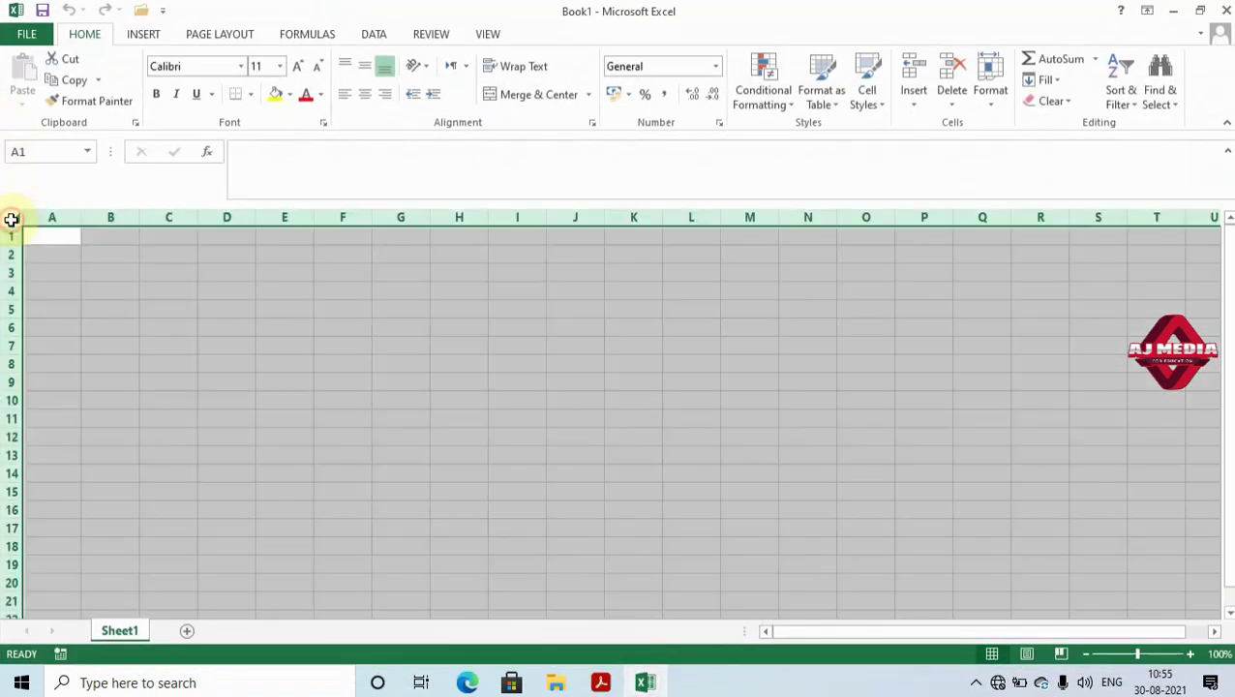
left_click(11, 219)
Cancel the whole-sheet selection by picking A2, B2, D3, C2, D4, ending on C2.
left_click(78, 253)
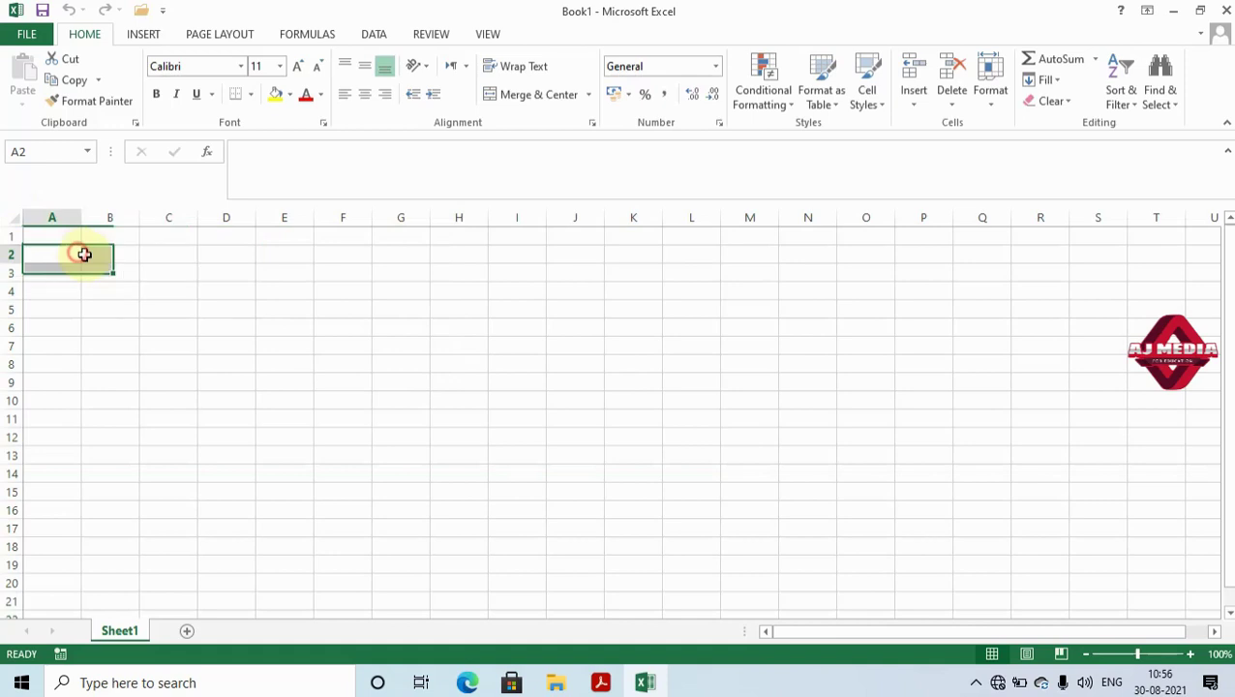
left_click(110, 255)
left_click(210, 272)
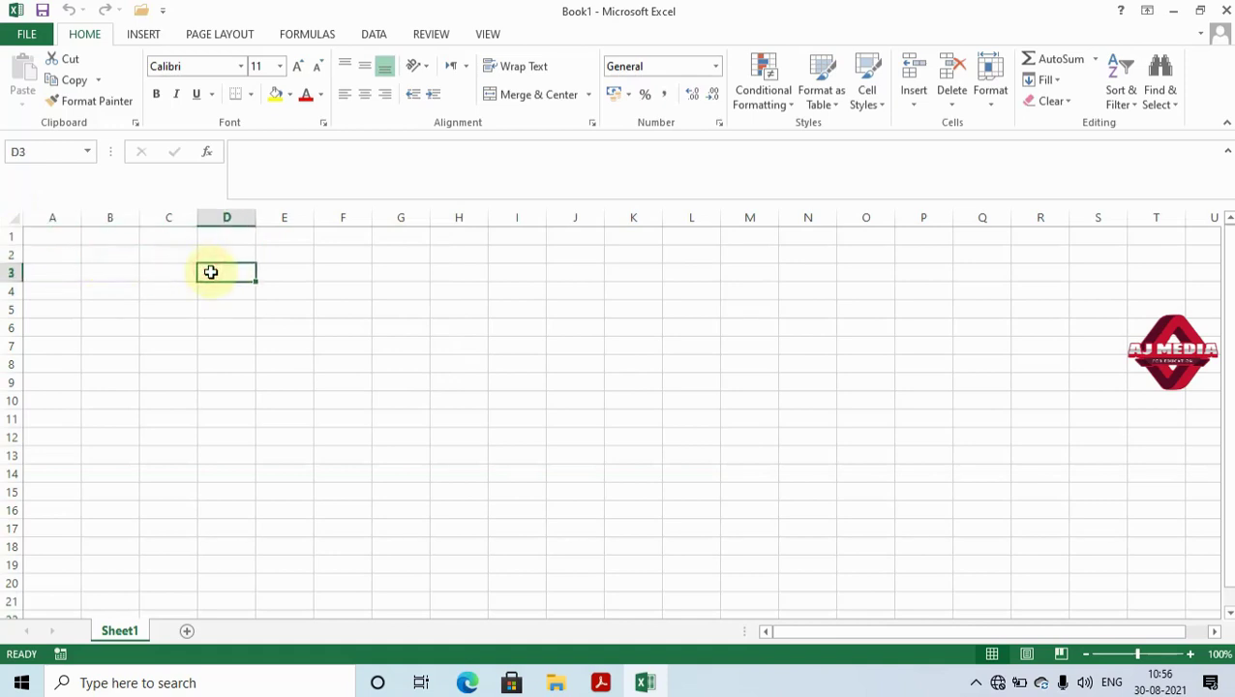
left_click(171, 255)
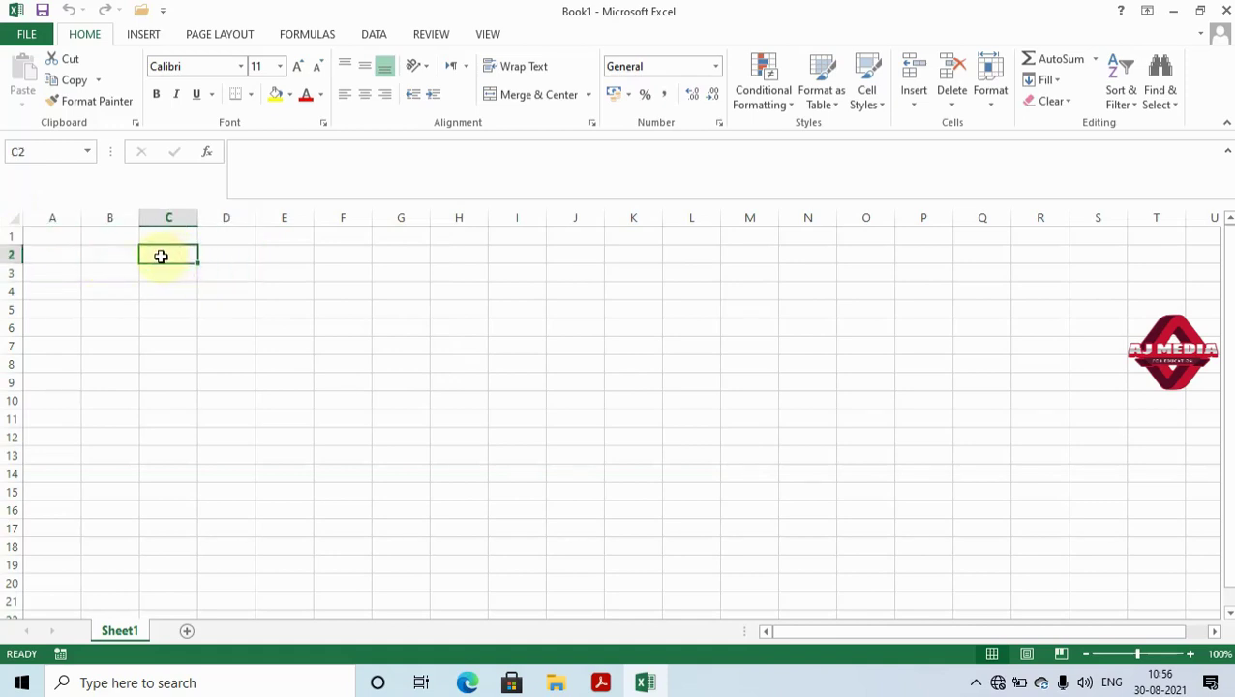
left_click(228, 286)
left_click(167, 255)
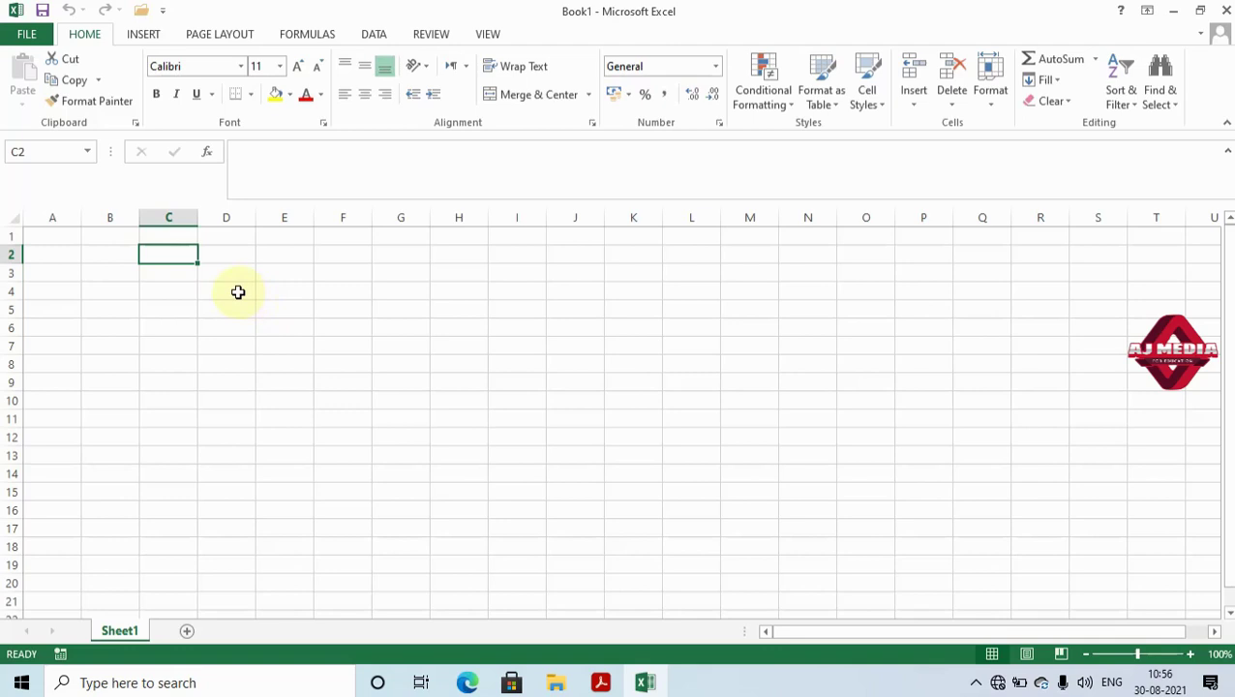
key("alt+Tab")
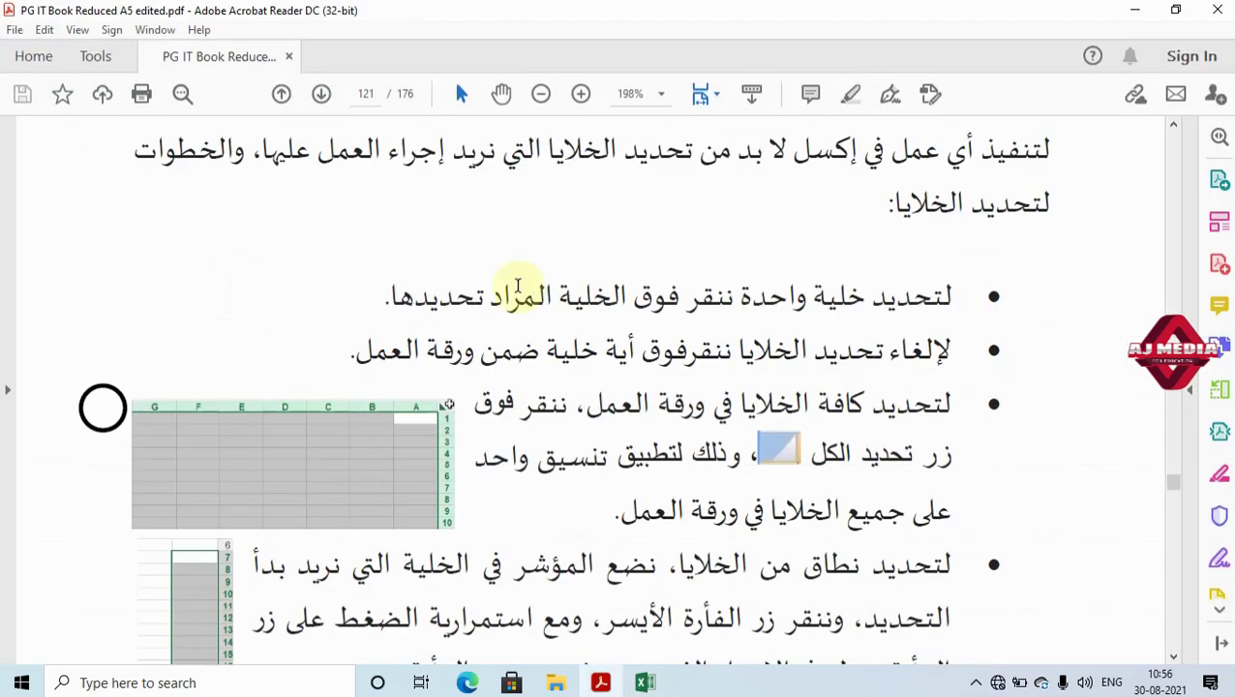
Read down page 121 to the cell-range bullet, then go back to Book1 in Excel.
scroll(809, 406, "down", 3)
scroll(808, 424, "down", 1)
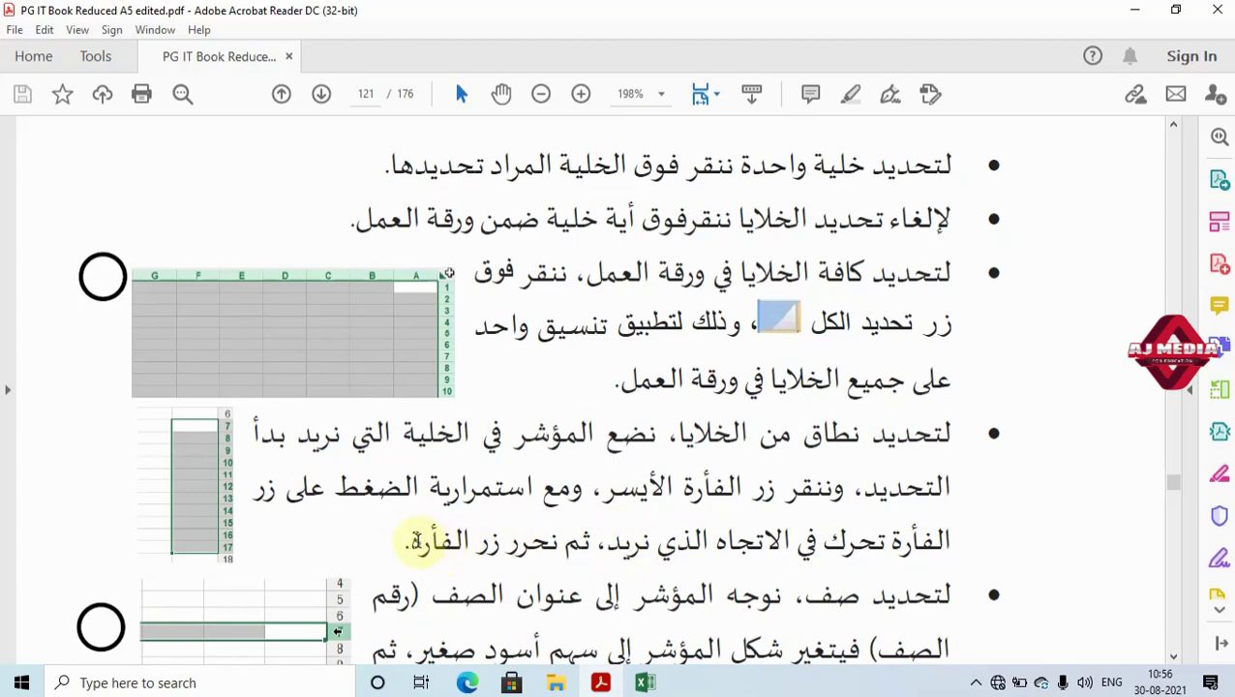
key("alt+Tab")
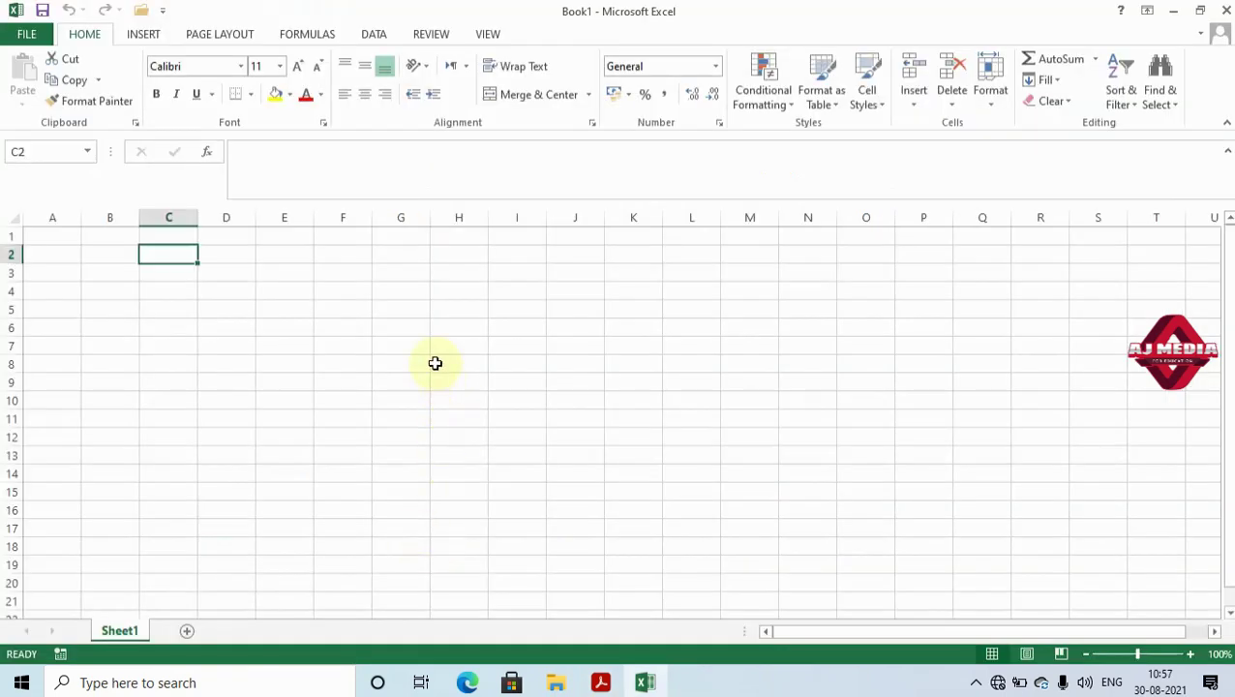
Practise in column G: drag from G3 to G13, then click single cells down to G8.
left_click(409, 277)
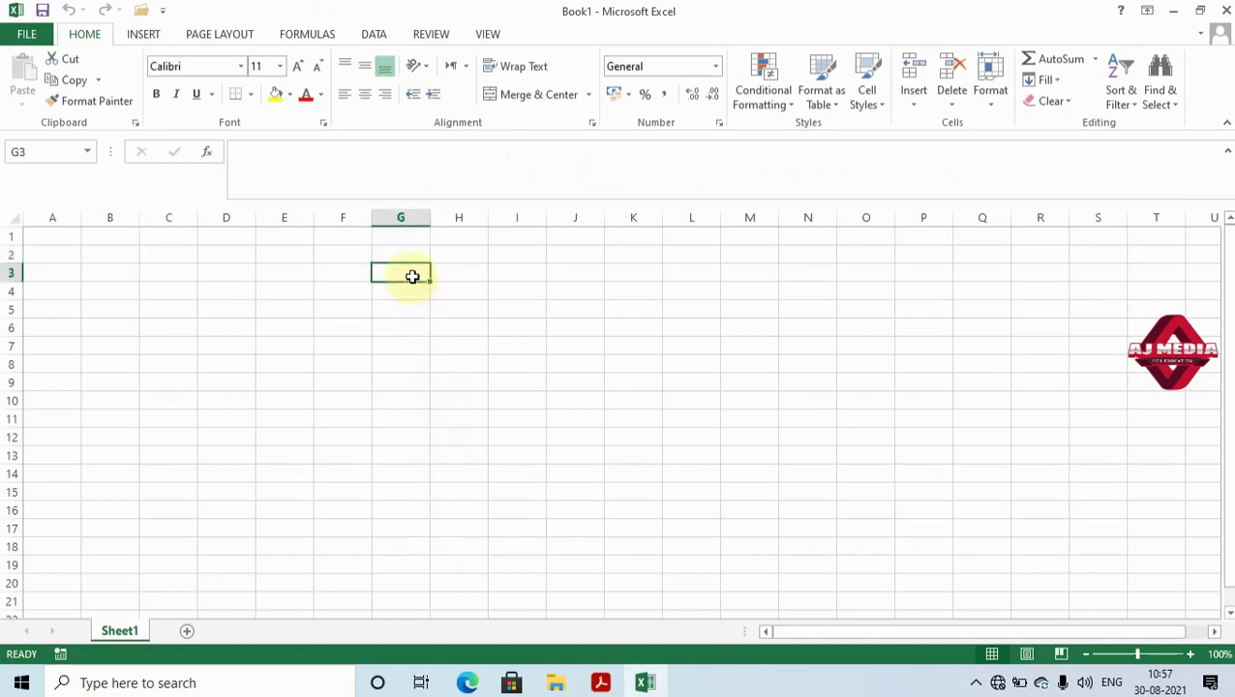
left_click_drag(412, 278, 417, 470)
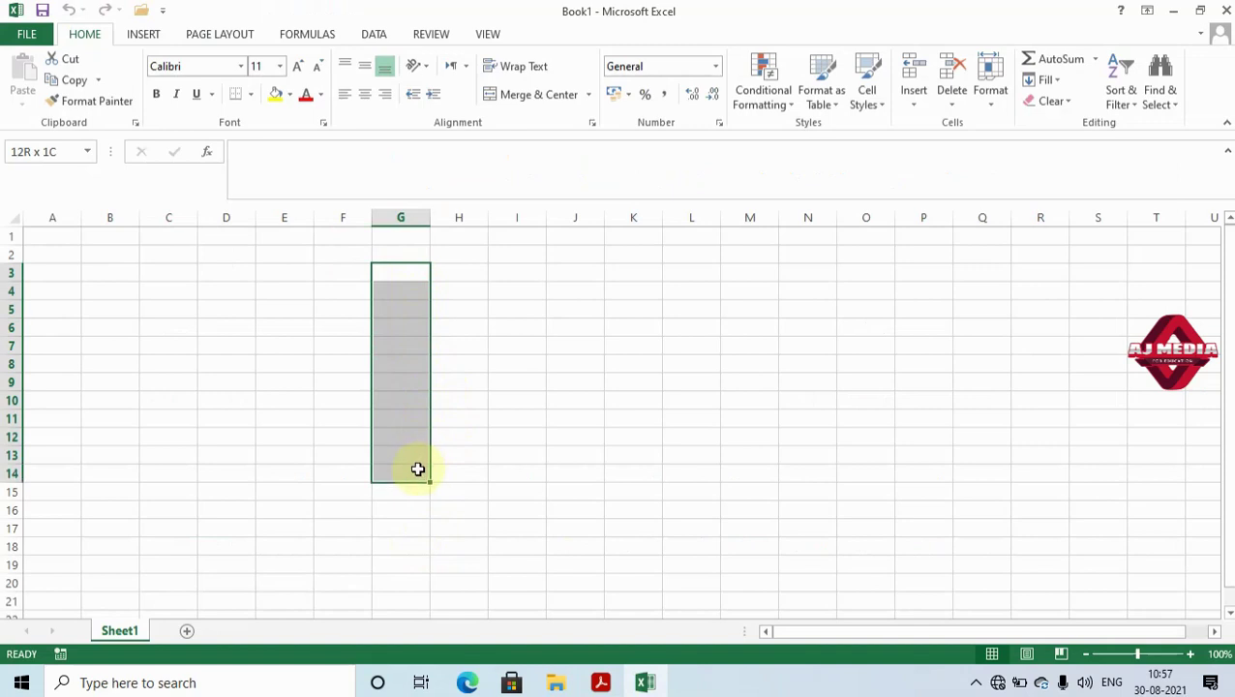
left_click(419, 270)
left_click(419, 290)
left_click(407, 325)
left_click(404, 272)
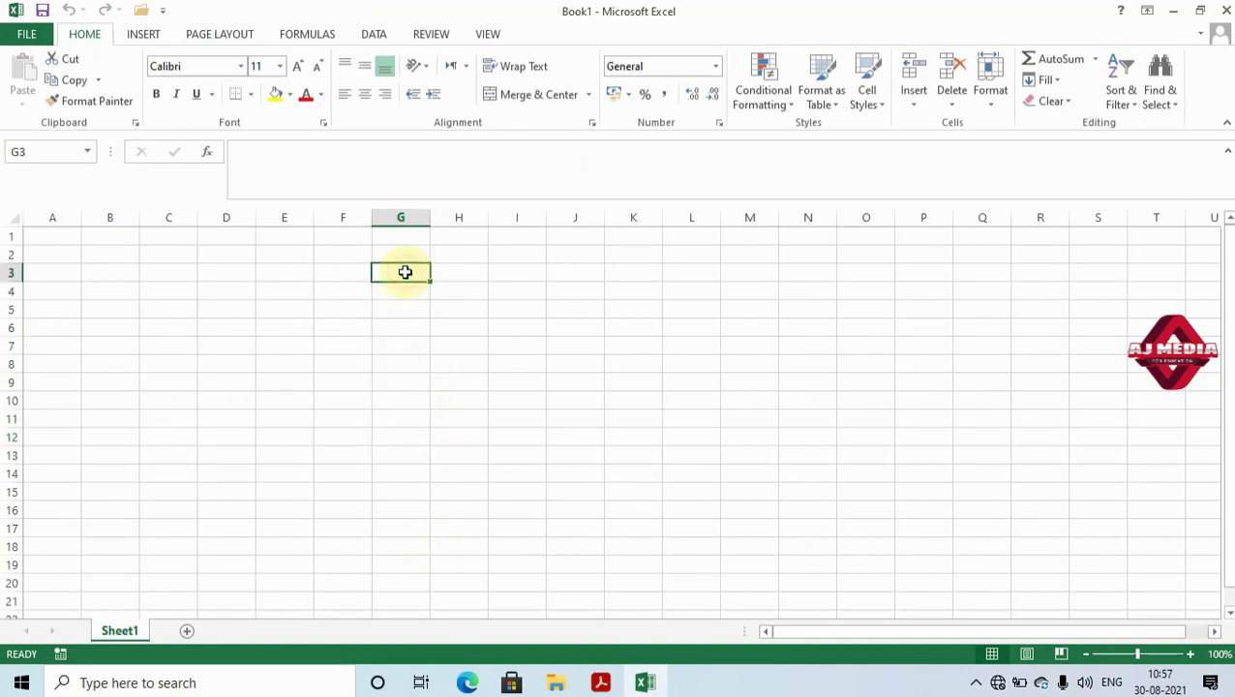
left_click(404, 291)
left_click(402, 329)
left_click(397, 364)
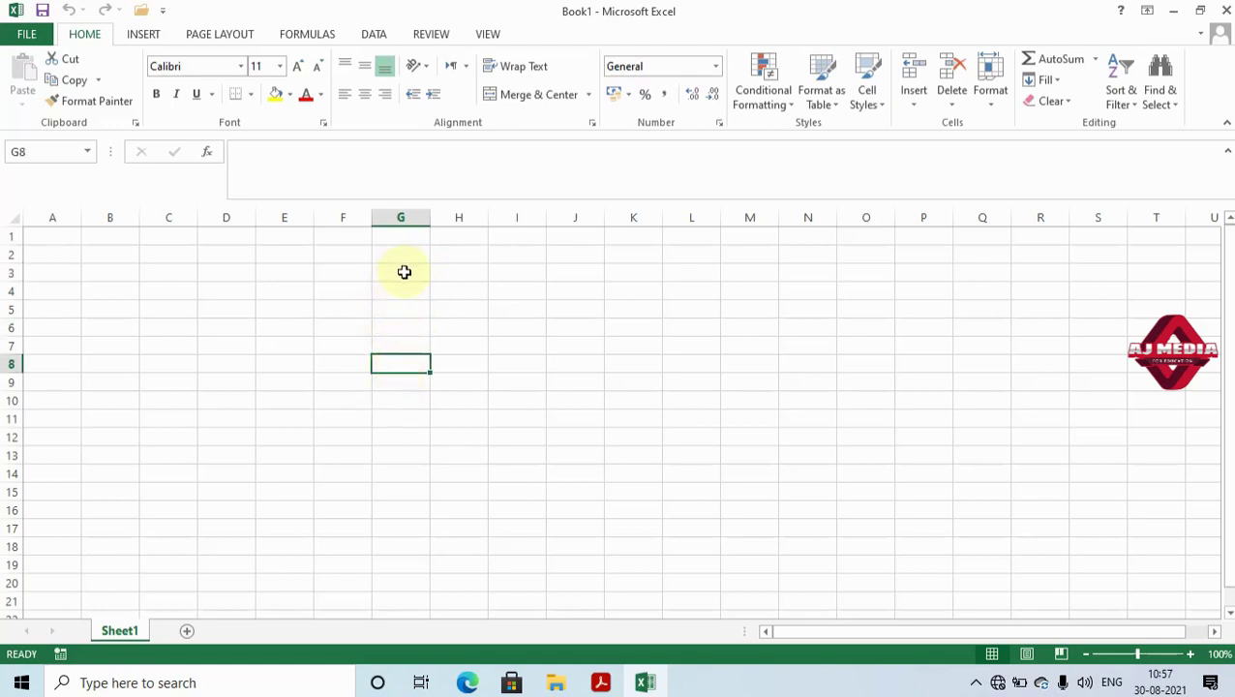
Select G3:G17, then start over and select the block G3:N19.
left_click_drag(405, 272, 409, 482)
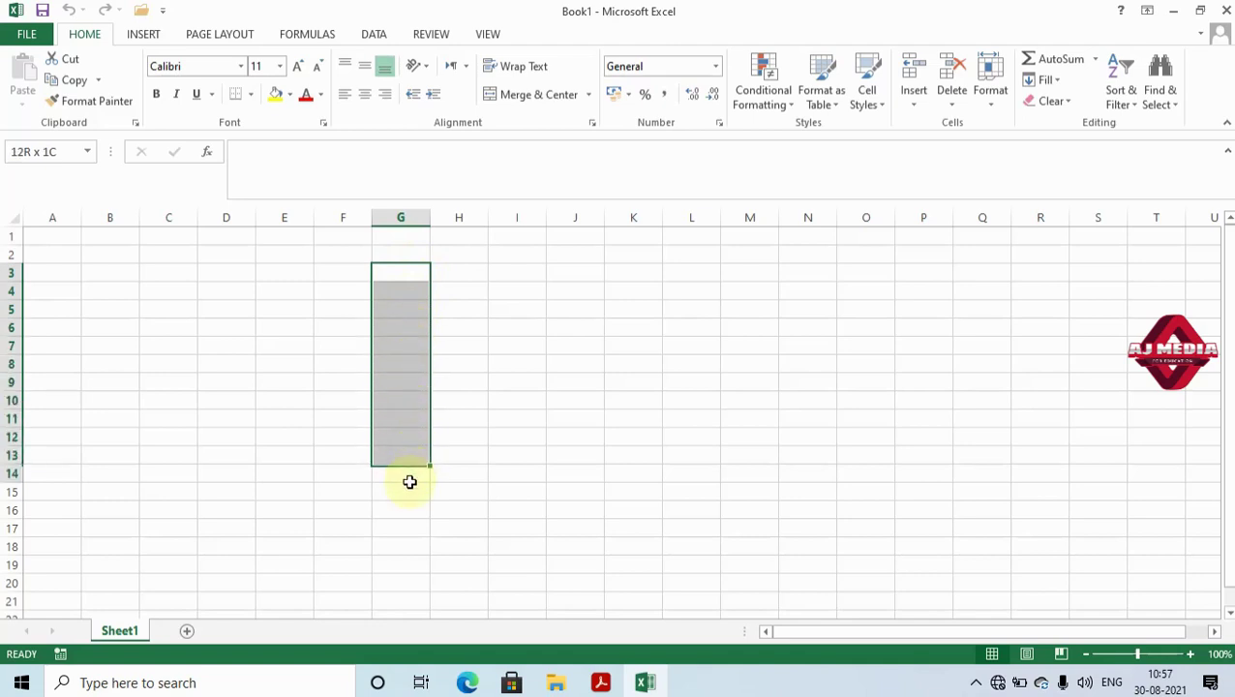
left_click_drag(409, 482, 406, 524)
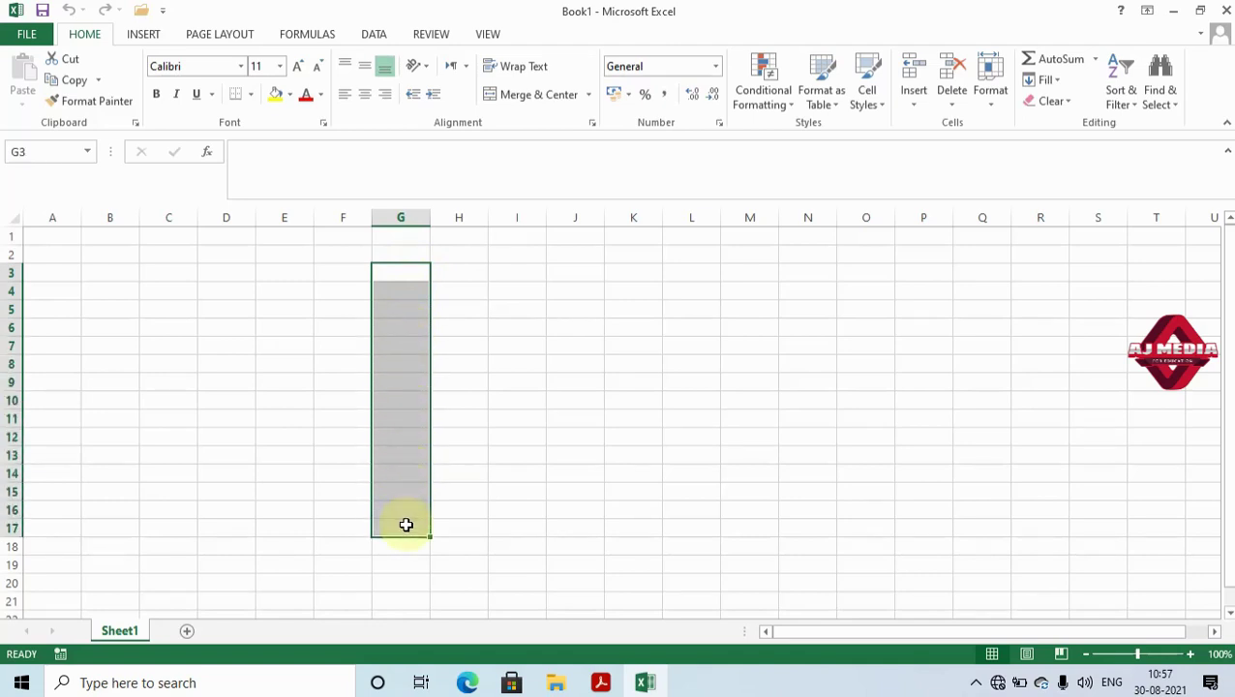
left_click(450, 277)
mouse_move(419, 272)
left_mouse_down()
mouse_move(430, 516)
mouse_move(416, 501)
mouse_move(446, 273)
mouse_move(399, 291)
mouse_move(413, 545)
mouse_move(429, 455)
mouse_move(419, 309)
mouse_move(419, 504)
mouse_move(389, 270)
mouse_move(578, 283)
mouse_move(838, 264)
mouse_move(831, 570)
left_mouse_up()
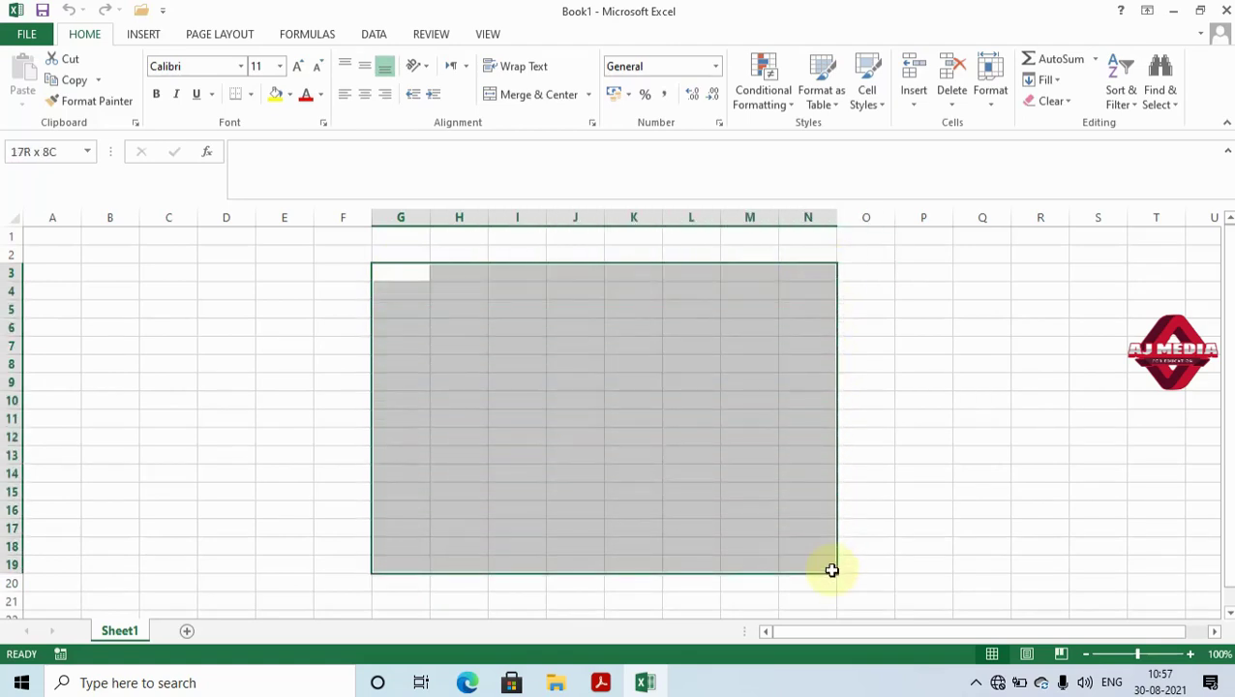
left_click_drag(831, 570, 831, 571)
key("alt+Tab")
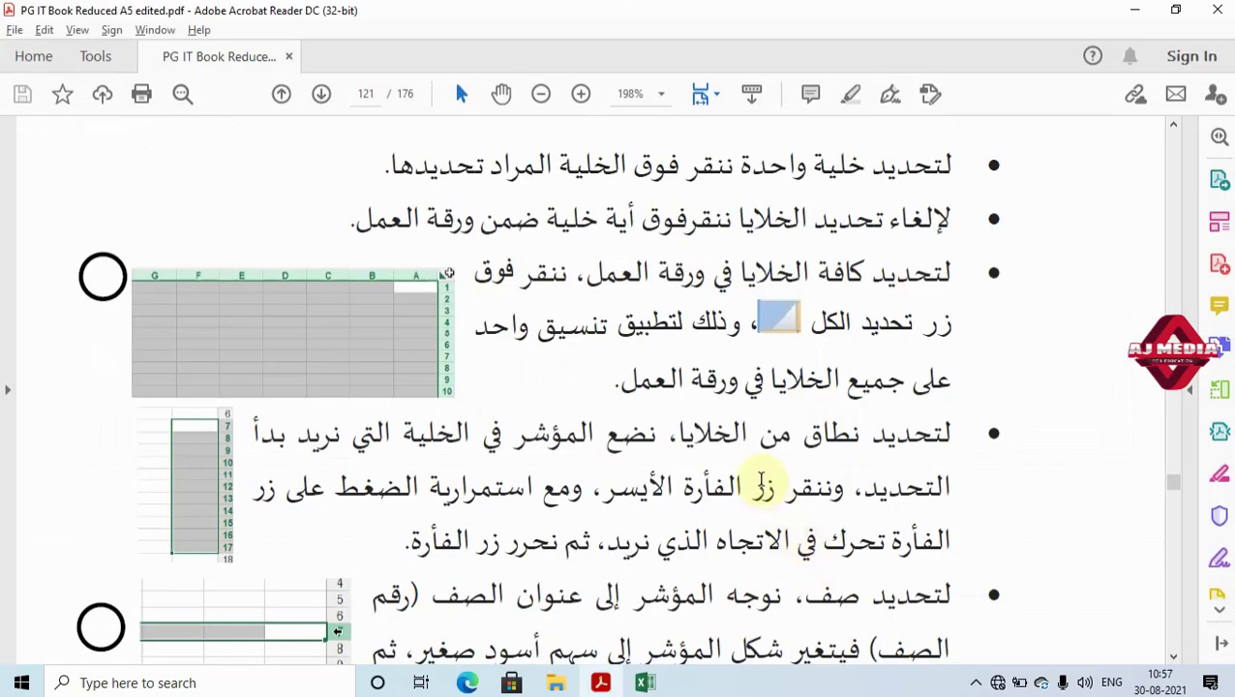
Scroll to the row-selection bullet and briefly mark the row header in its illustration.
scroll(711, 474, "down", 2)
scroll(833, 498, "down", 1)
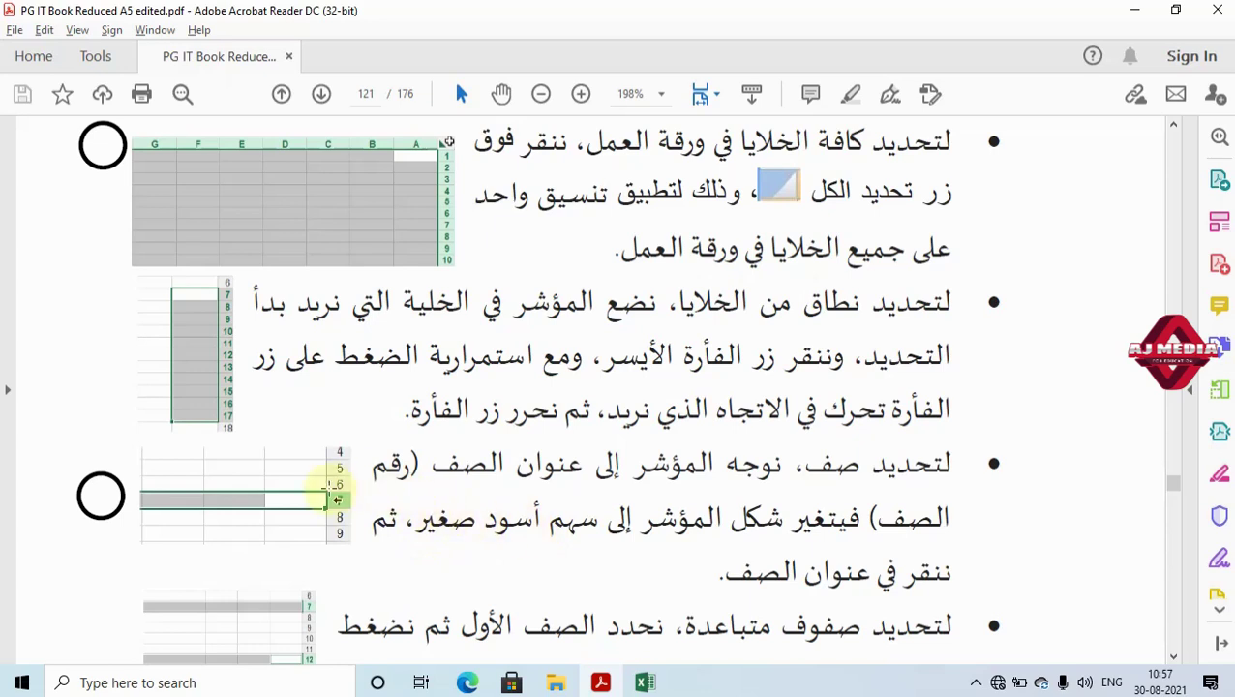
left_click_drag(321, 484, 352, 513)
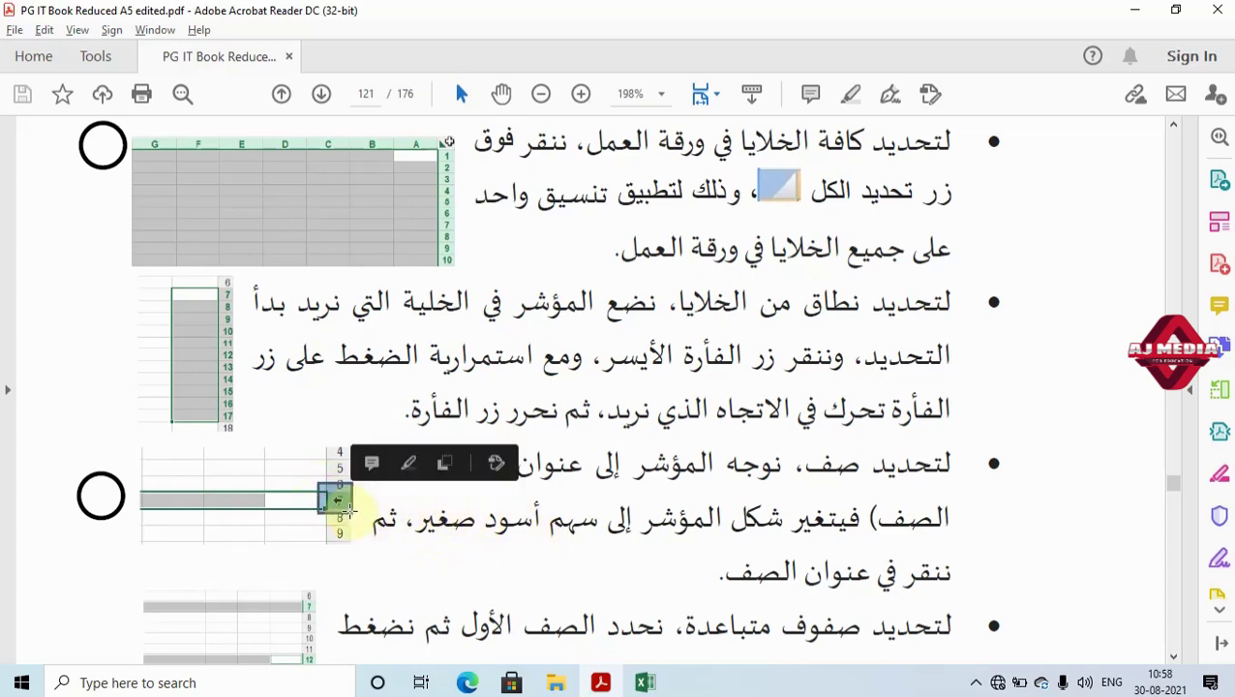
left_click(386, 526)
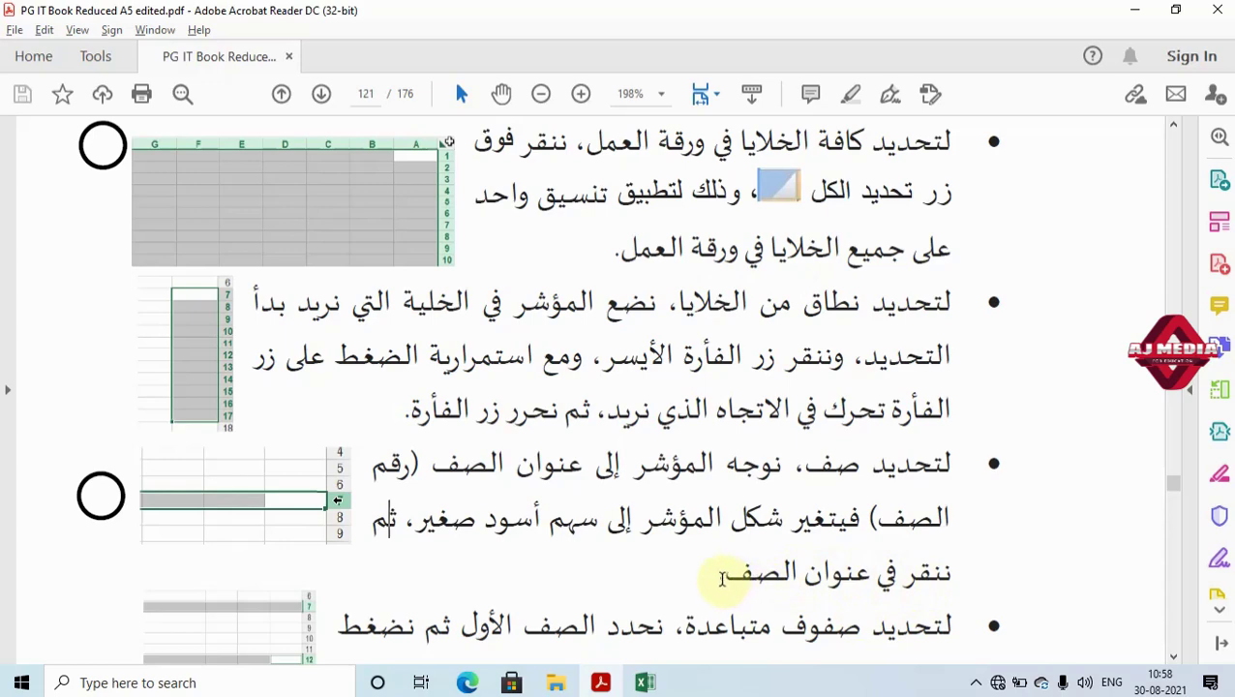
Back in Excel, clear the block by clicking G13 and select all of row 10.
key("alt+Tab")
left_click(394, 451)
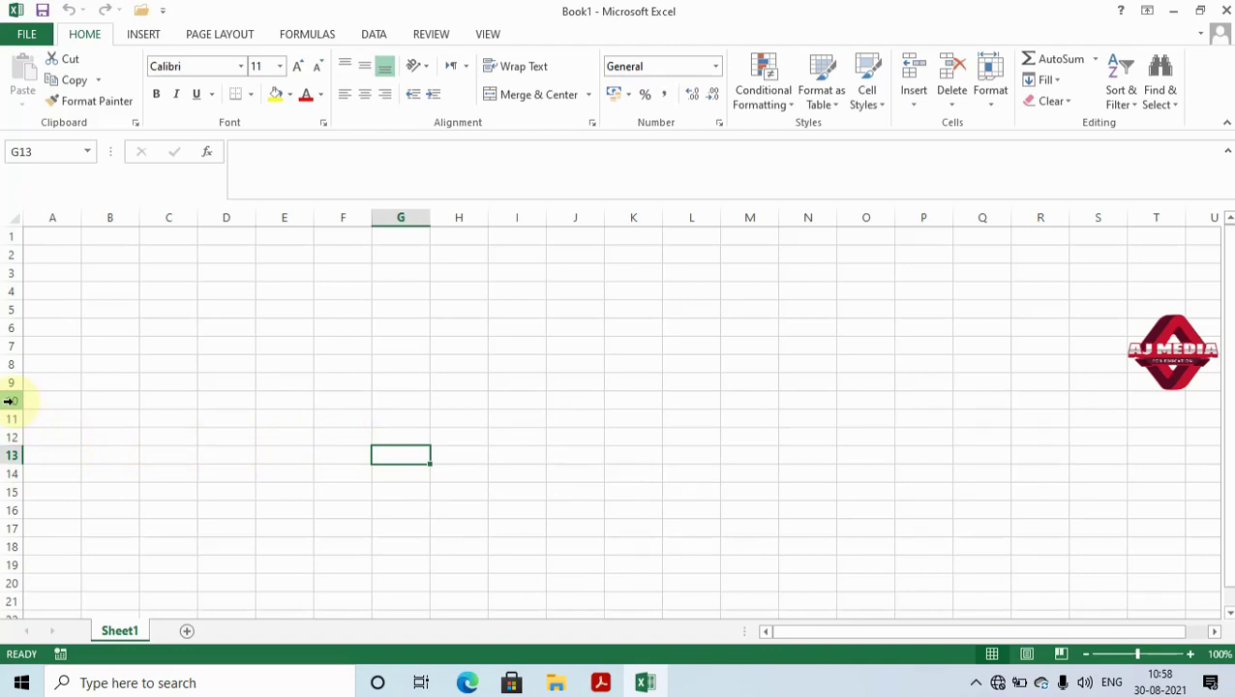
left_click(10, 399)
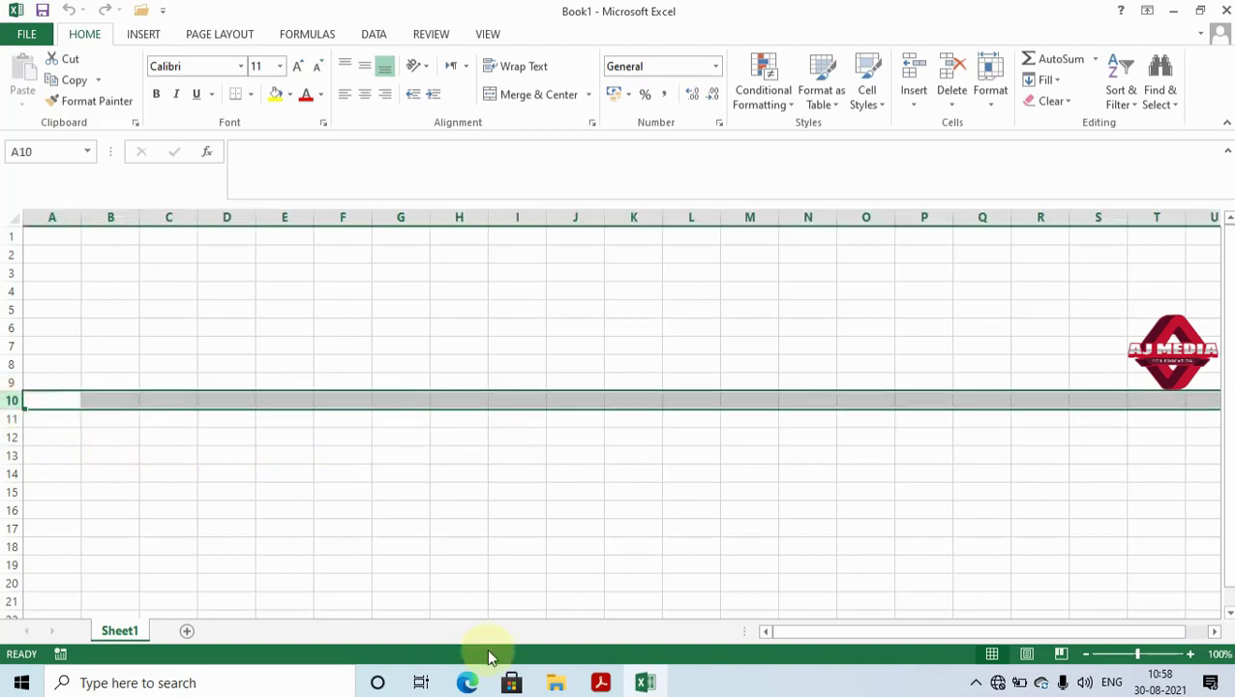
Leave row 10 selected and return to page 121 of the textbook PDF.
left_click_drag(851, 637, 797, 637)
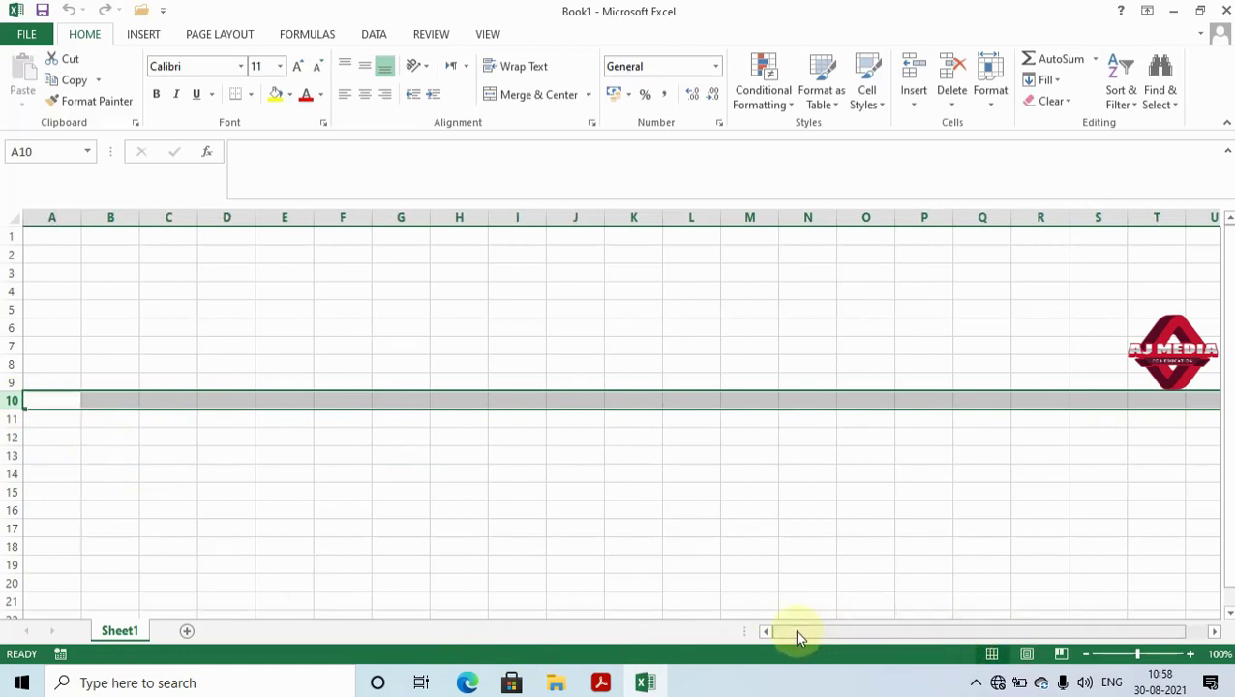
key("alt+Tab")
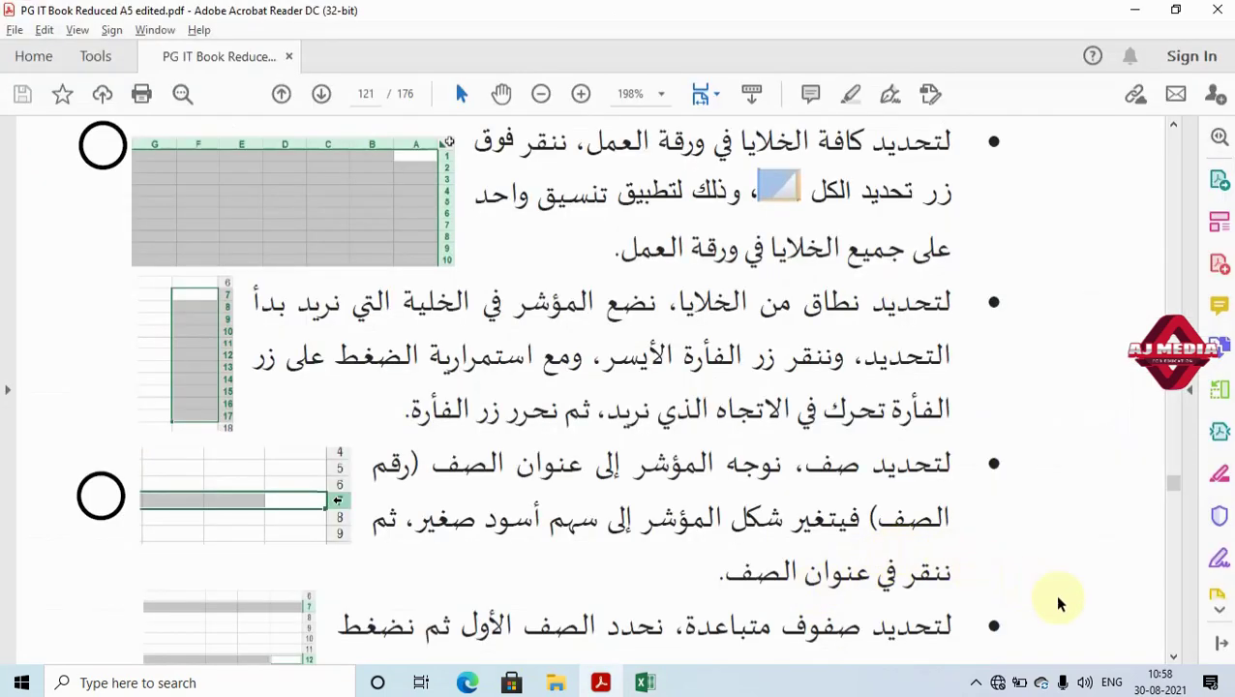
Scroll to page 121's bullet on selecting non-adjacent rows, then return to Excel.
left_click(1174, 657)
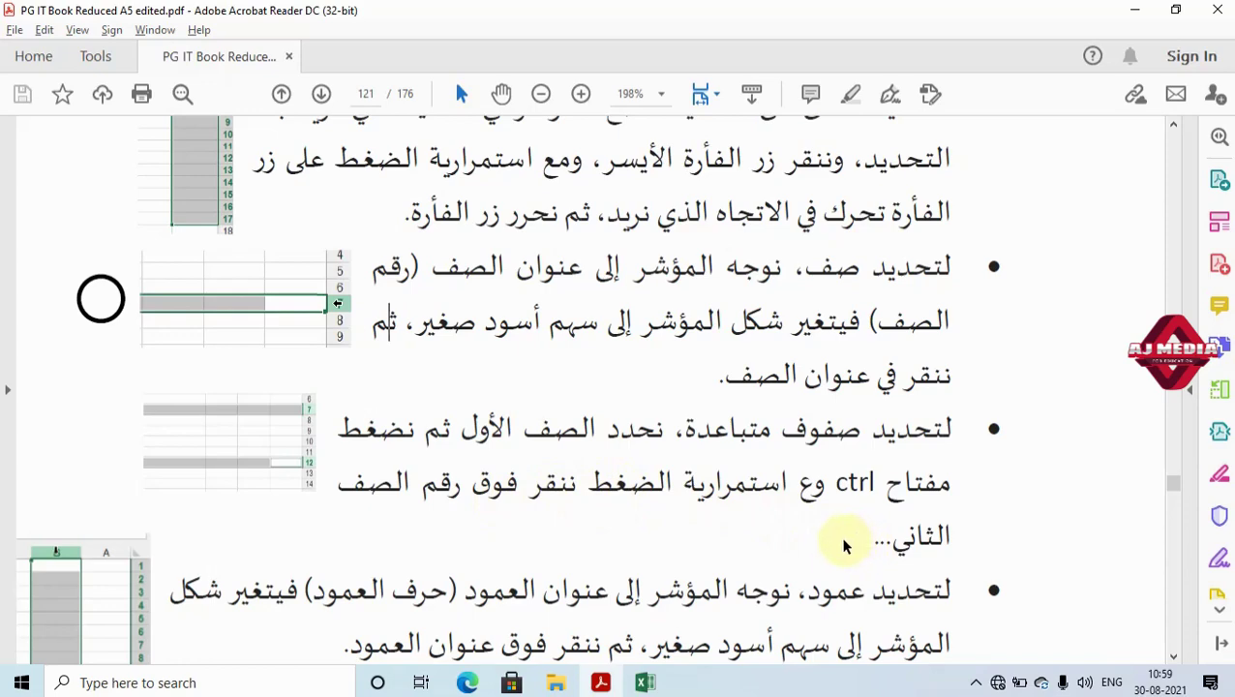
key("alt+Tab")
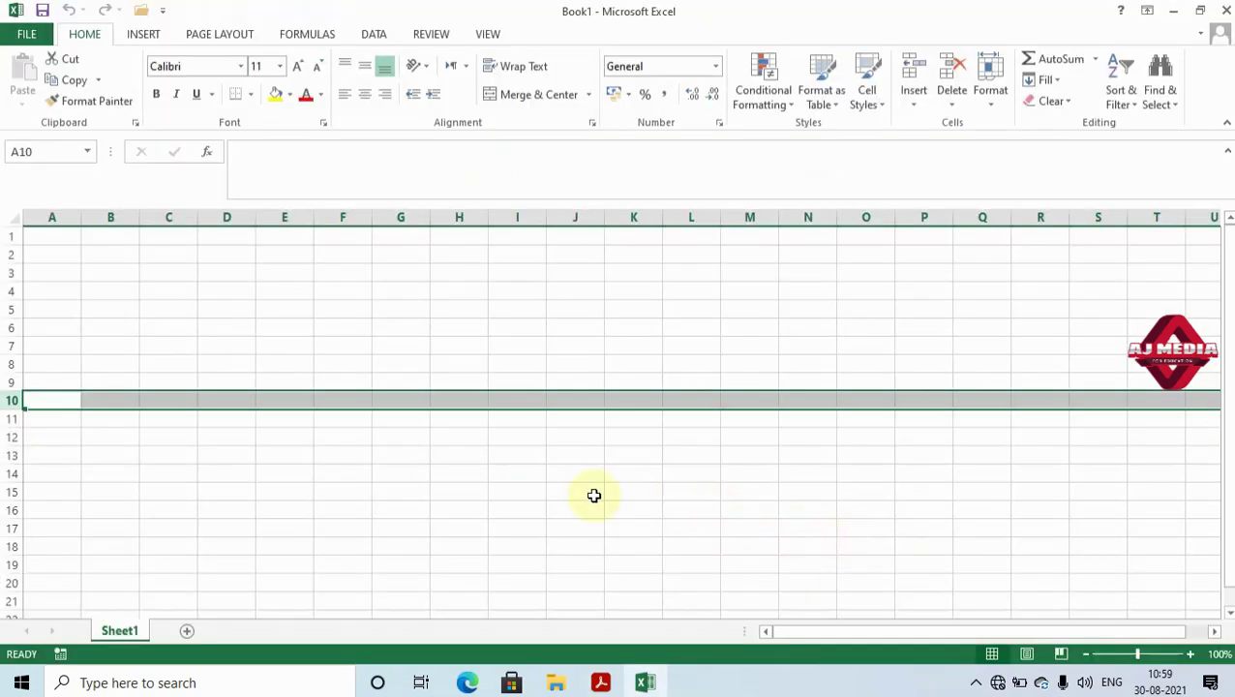
Select rows 4, 8, 12, 16 and 20 together as a first attempt.
left_click(74, 364)
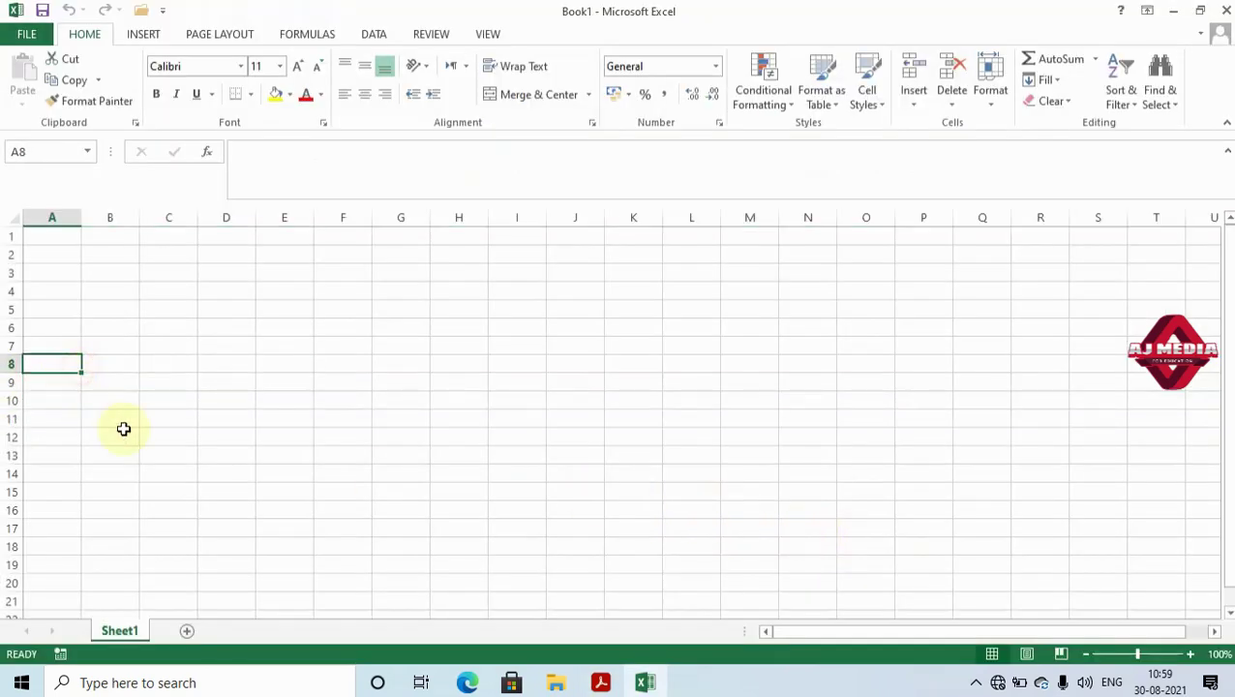
left_click(8, 291)
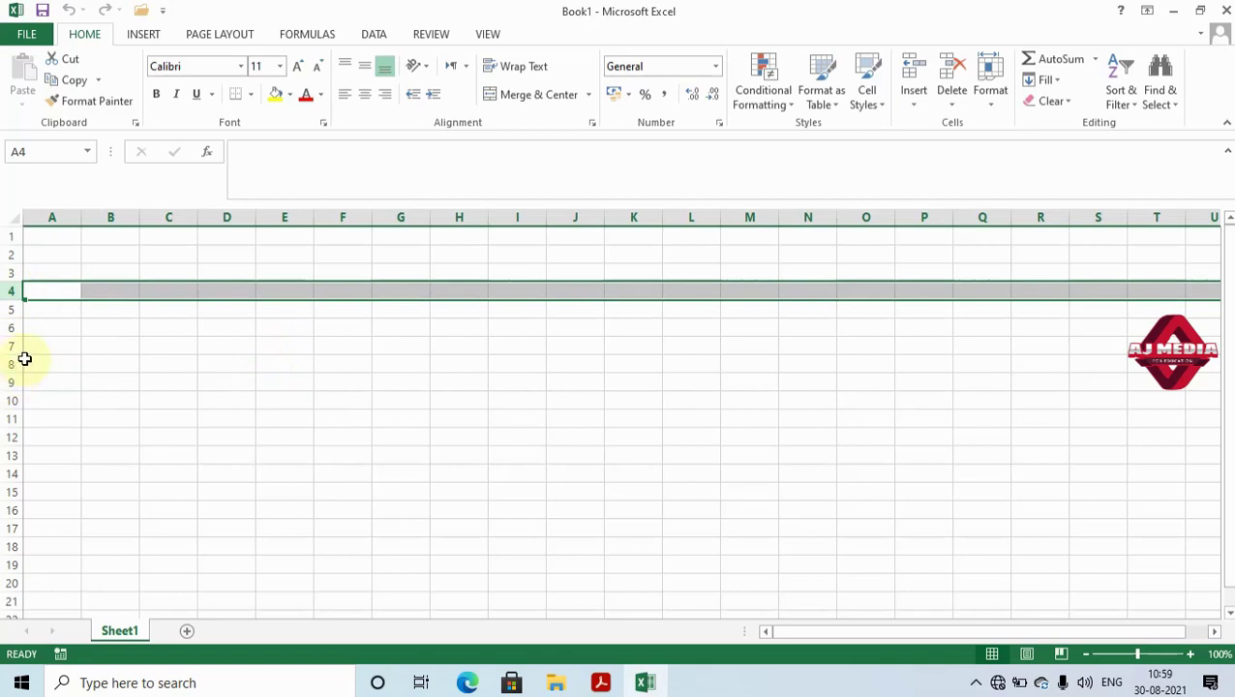
left_click(9, 363, "ctrl")
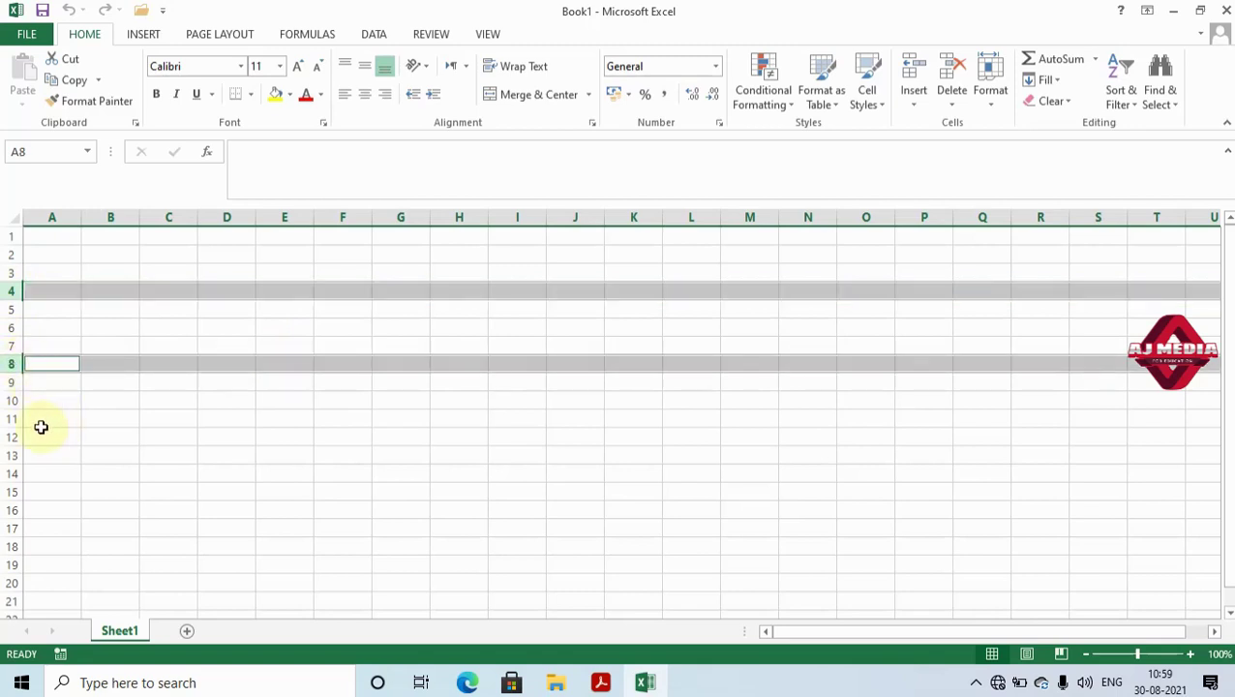
left_click(9, 437, "ctrl")
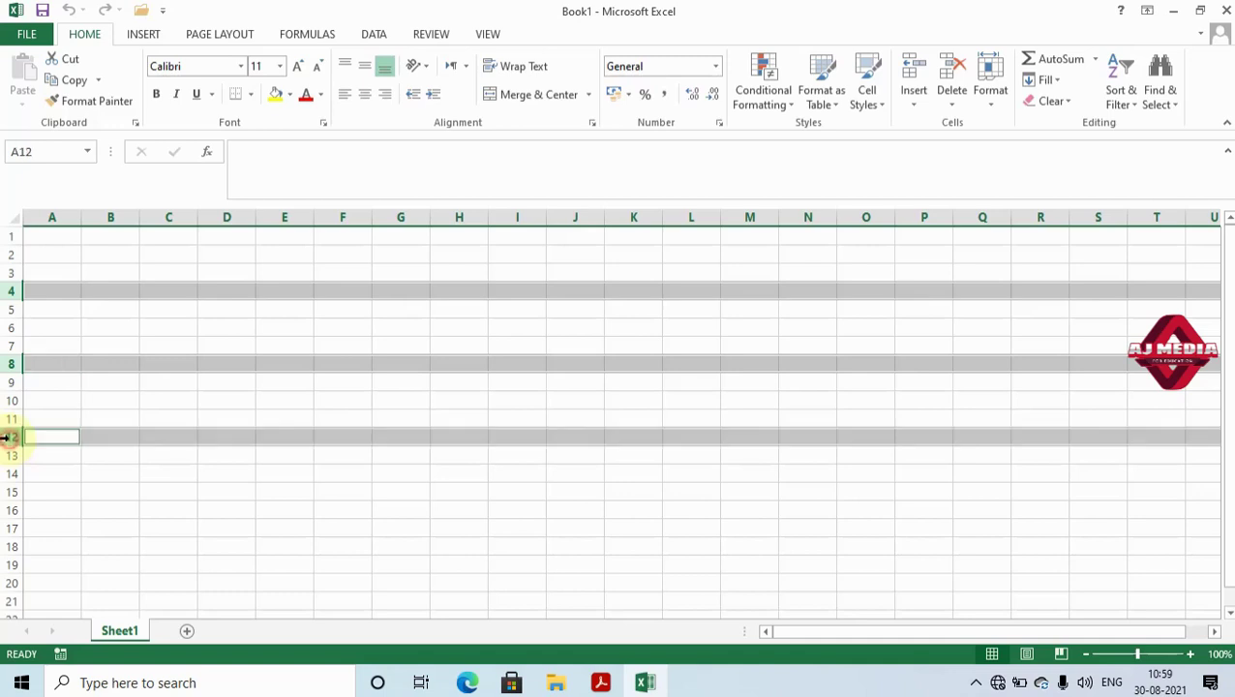
left_click(11, 510, "ctrl")
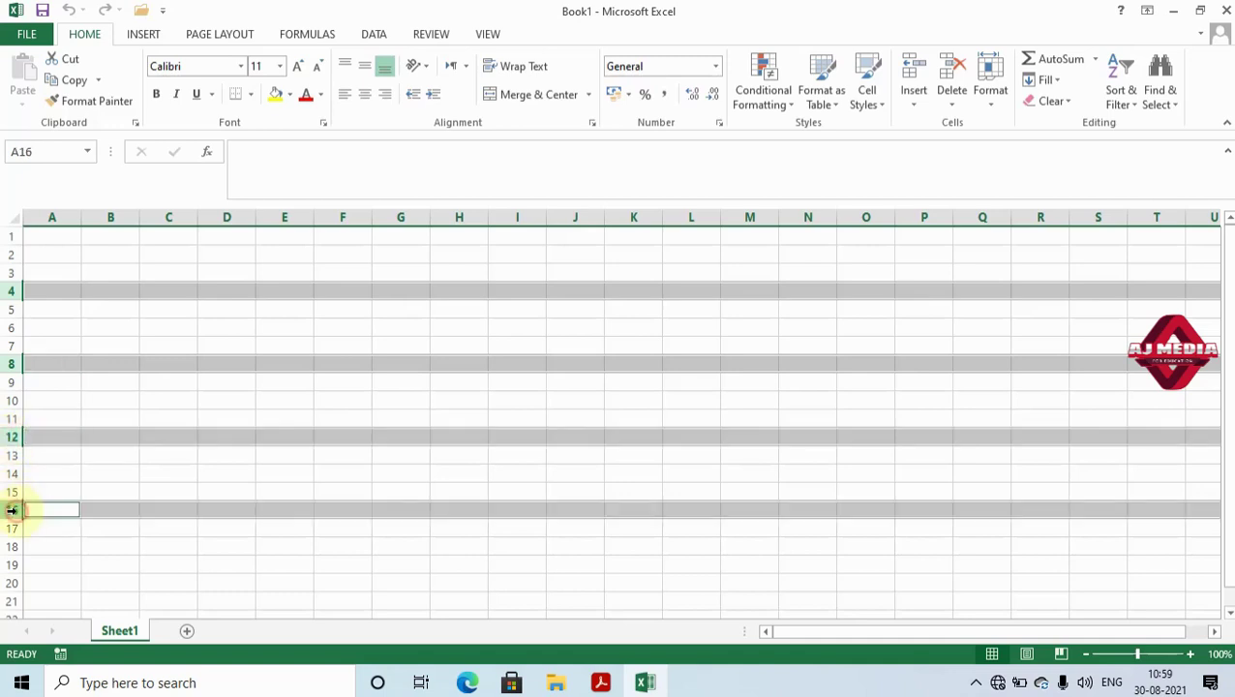
left_click(9, 582, "ctrl")
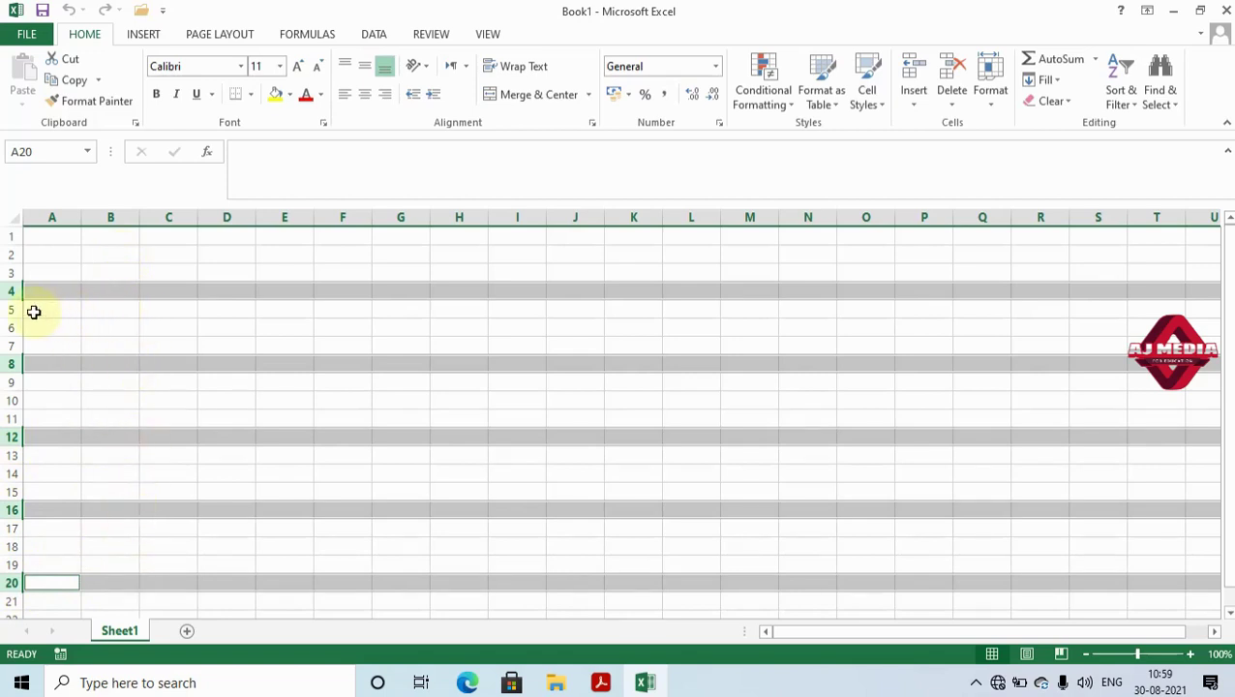
Reselect rows 4, 8, 12, 16 and 20 from scratch, then go back to the textbook.
left_click(11, 290)
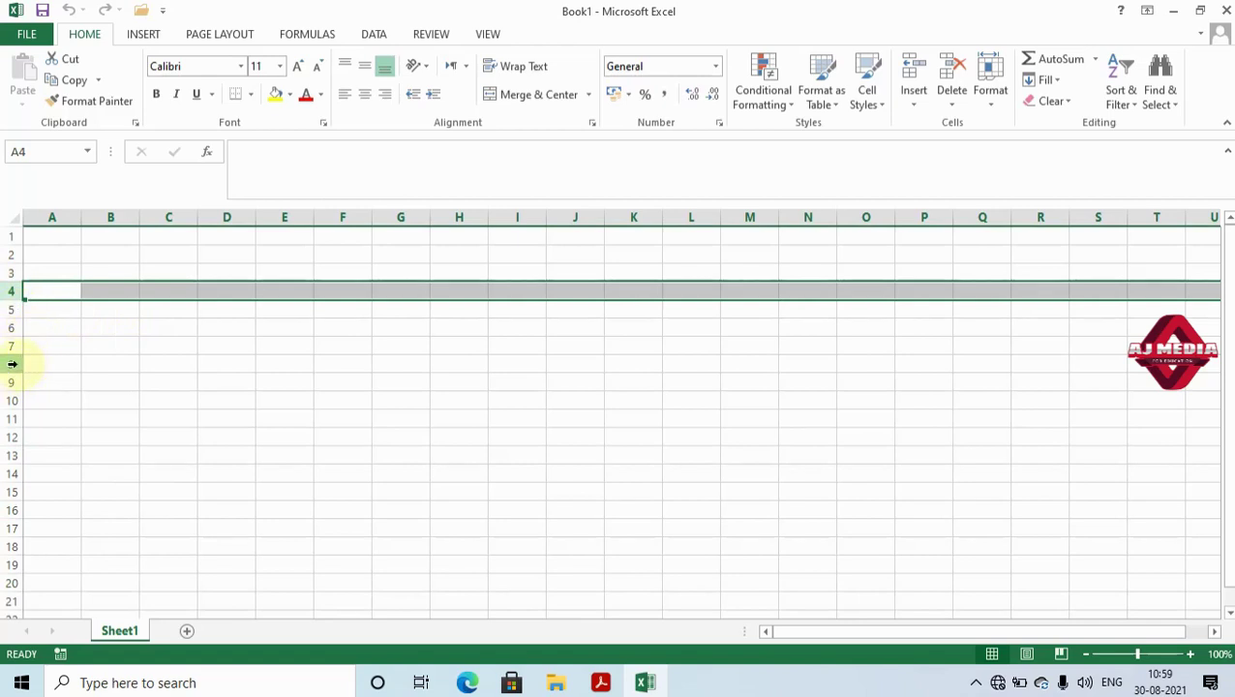
left_click(12, 364, "ctrl")
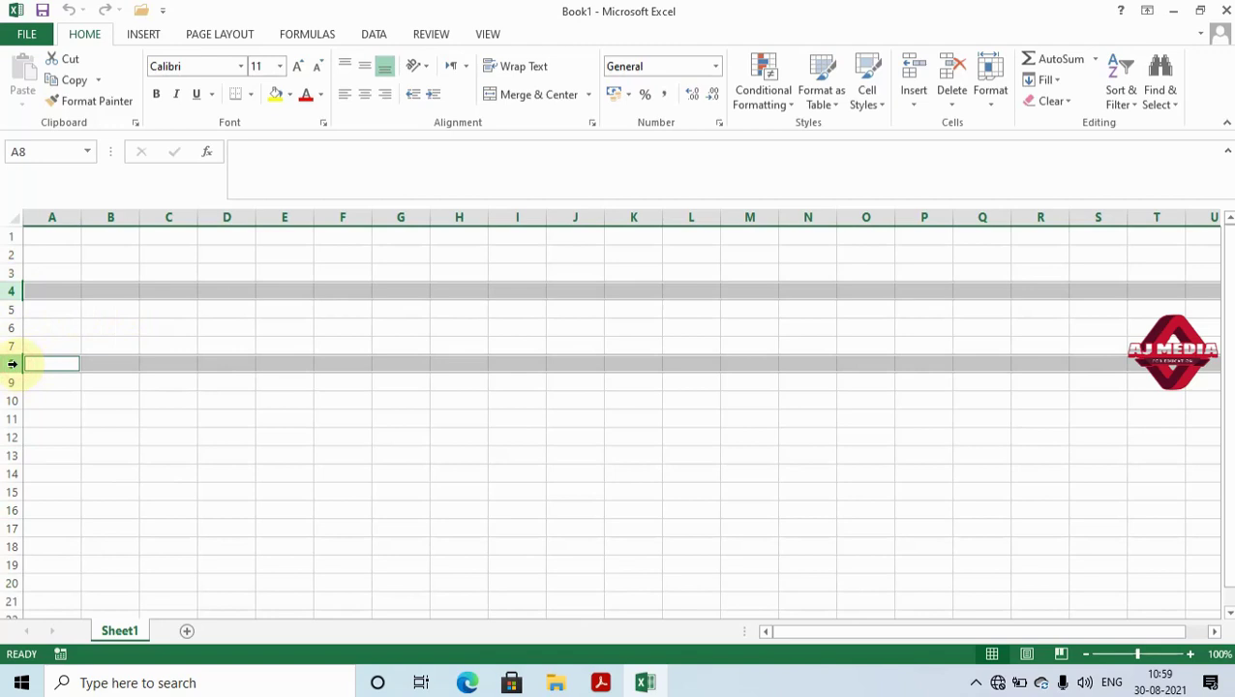
left_click(12, 438, "ctrl")
left_click(14, 510, "ctrl")
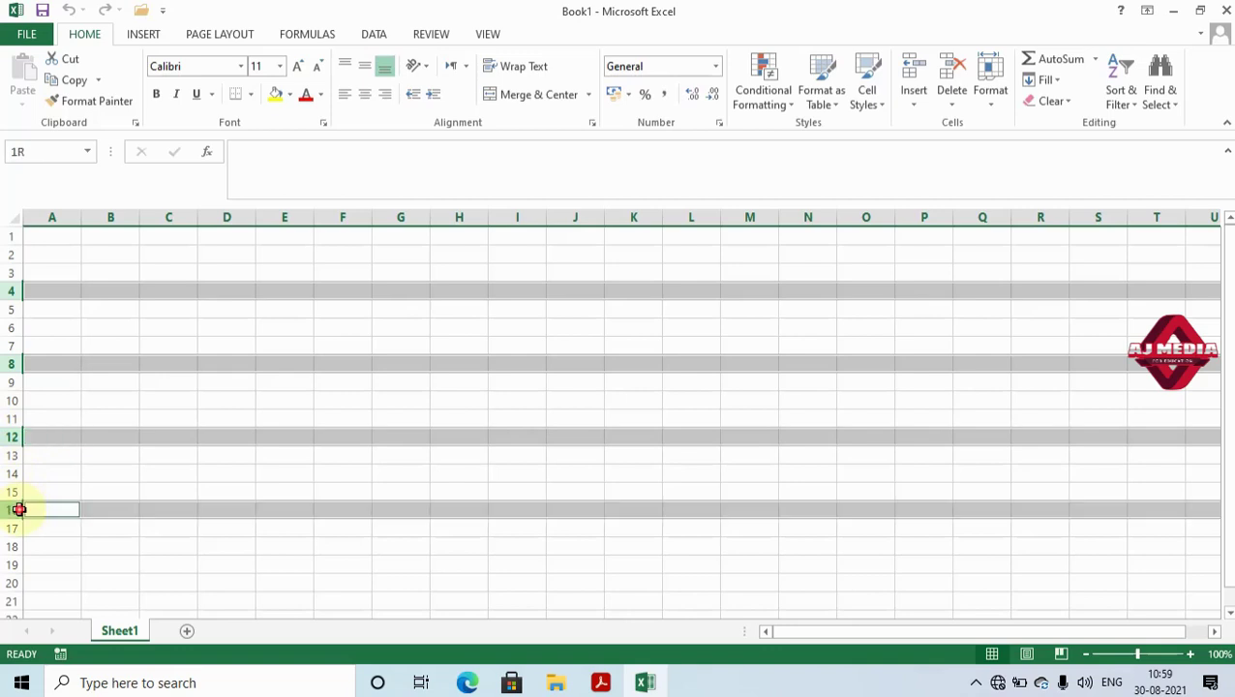
left_click(12, 583, "ctrl")
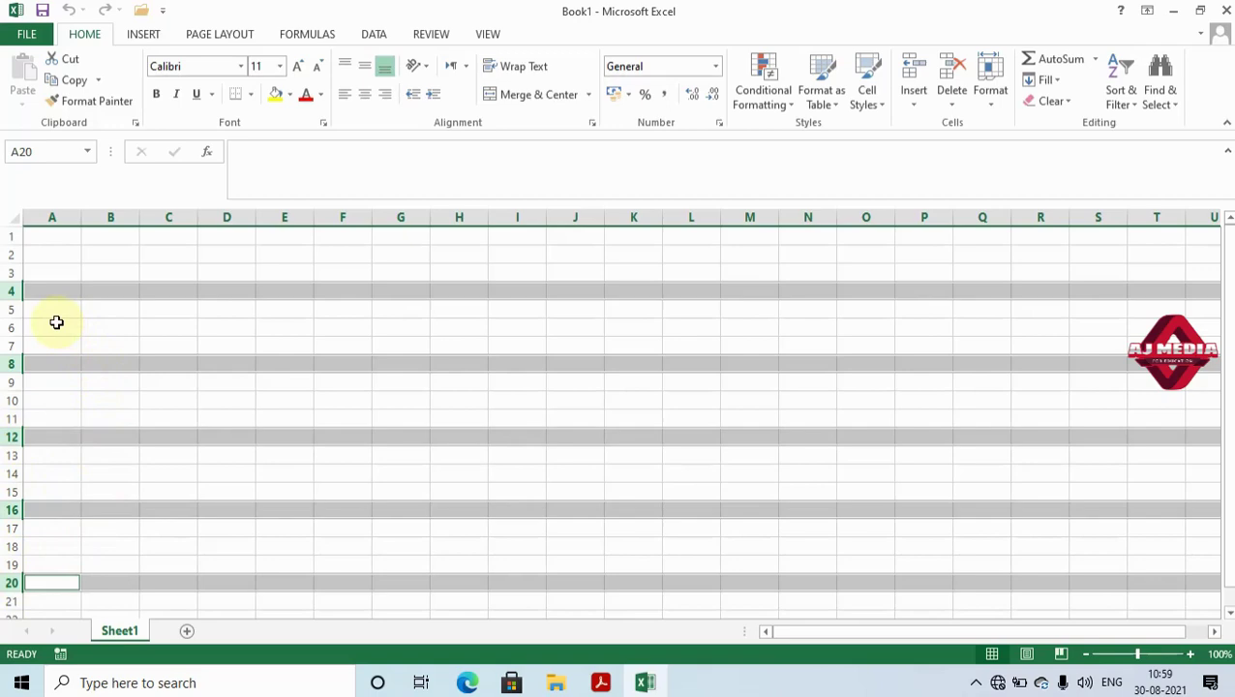
key("alt+Tab")
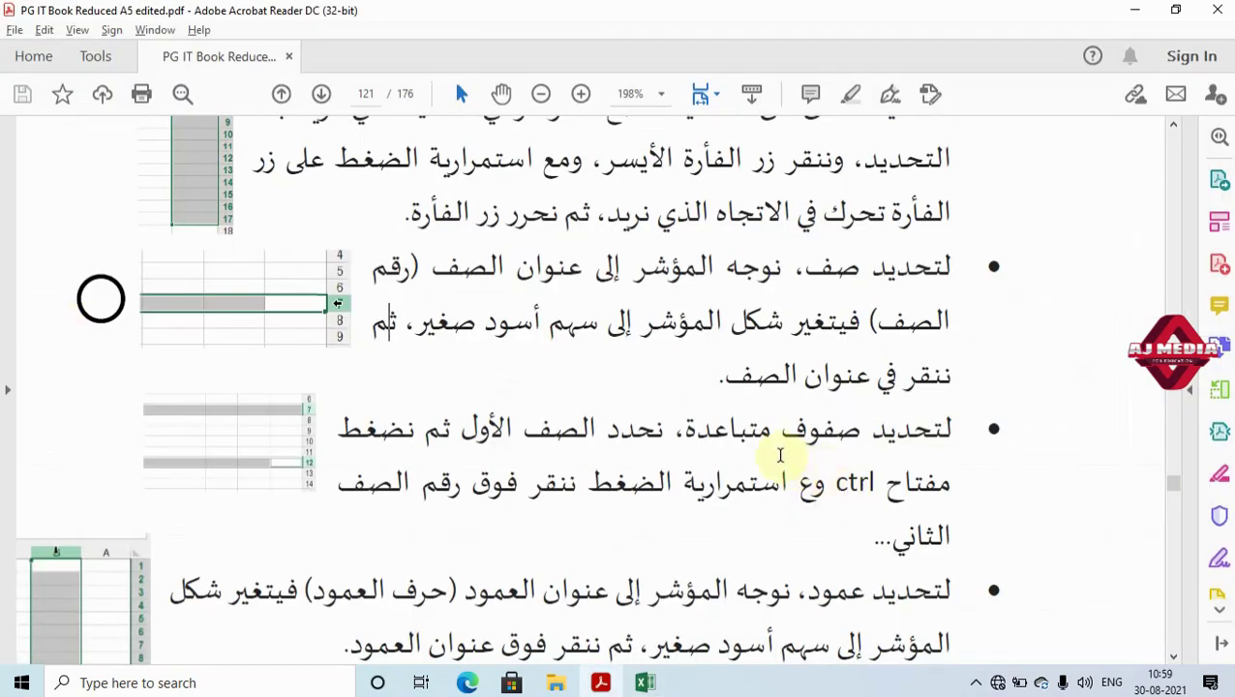
Scroll page 121 to the bullets on selecting one column and non-adjacent columns, then return to Excel.
left_click(1173, 658)
scroll(1176, 663, "down", 3)
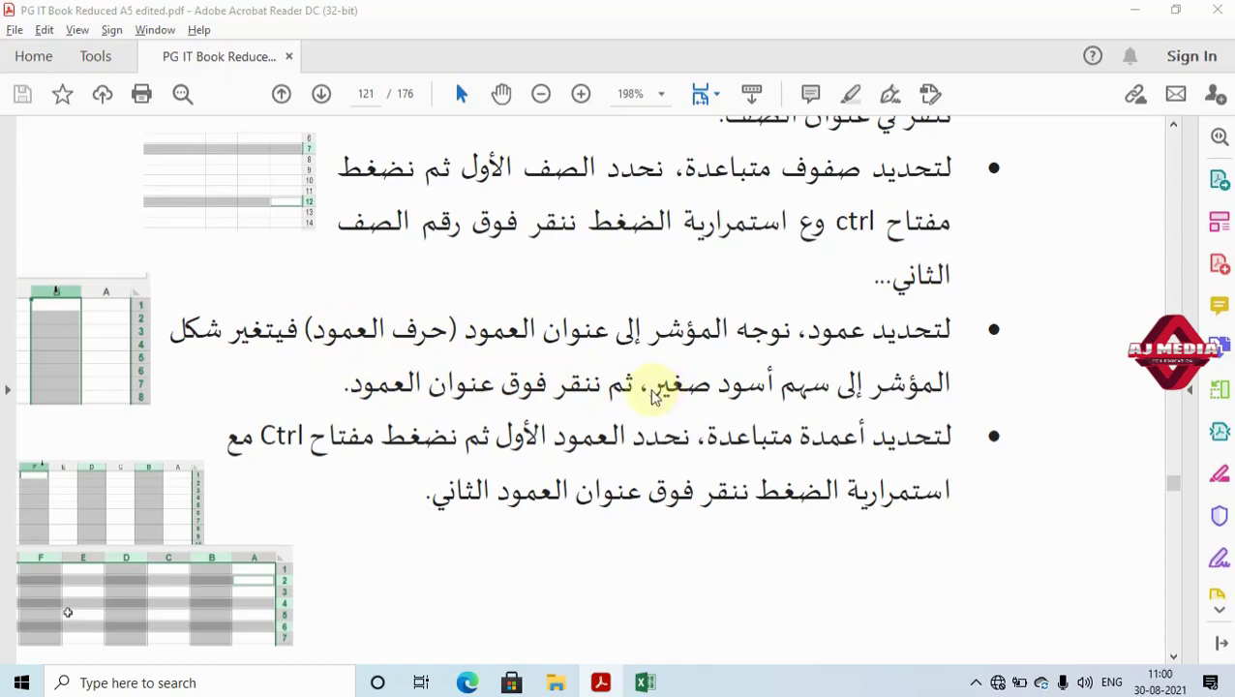
key("alt+Tab")
Select whole columns H, I, J and K one after another, then switch windows.
left_click(477, 214)
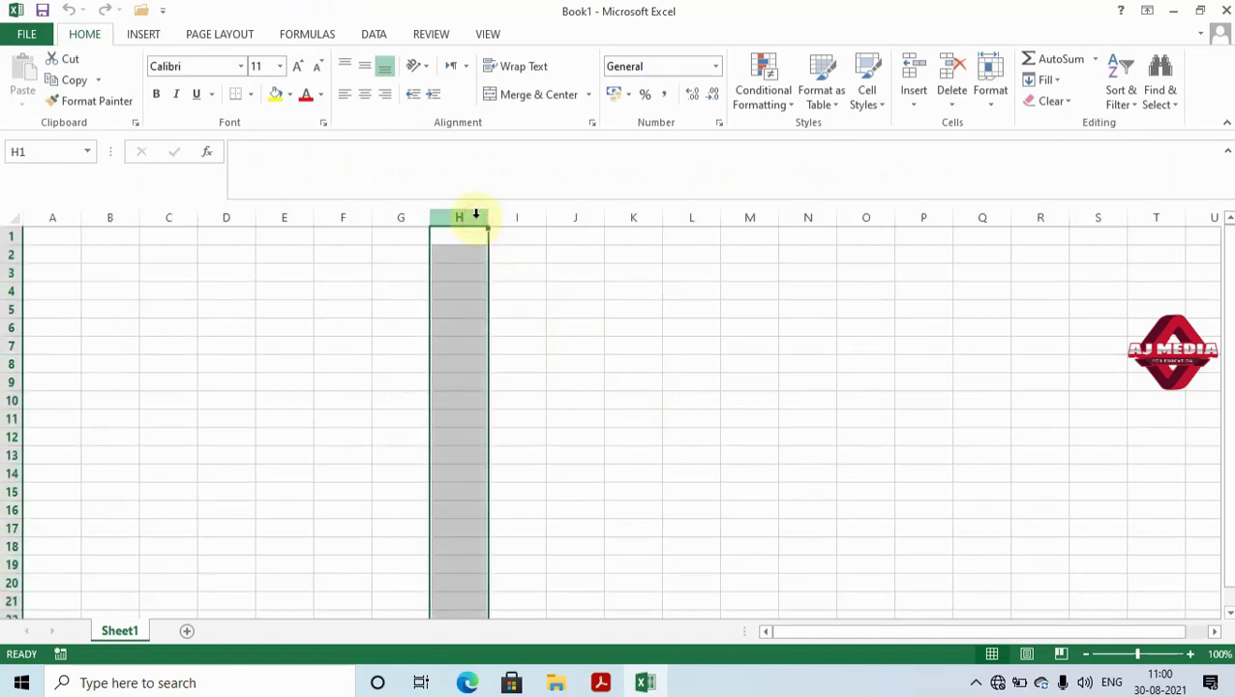
left_click(503, 215)
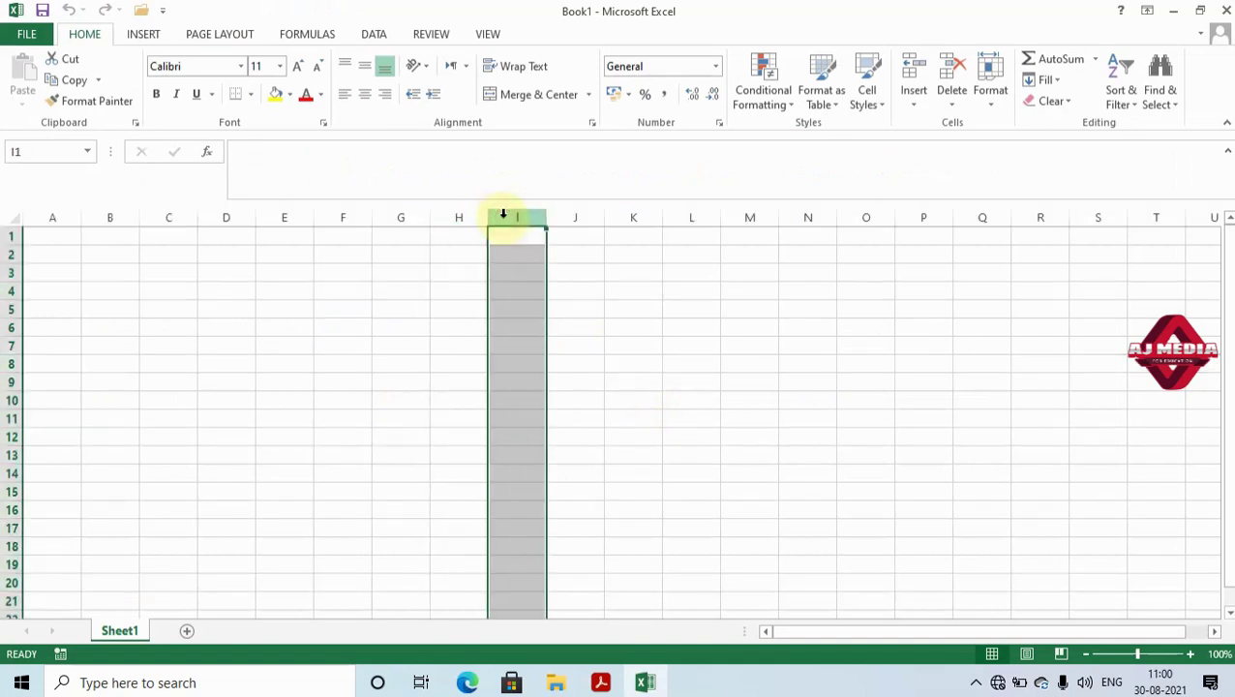
left_click(579, 217)
left_click(625, 216)
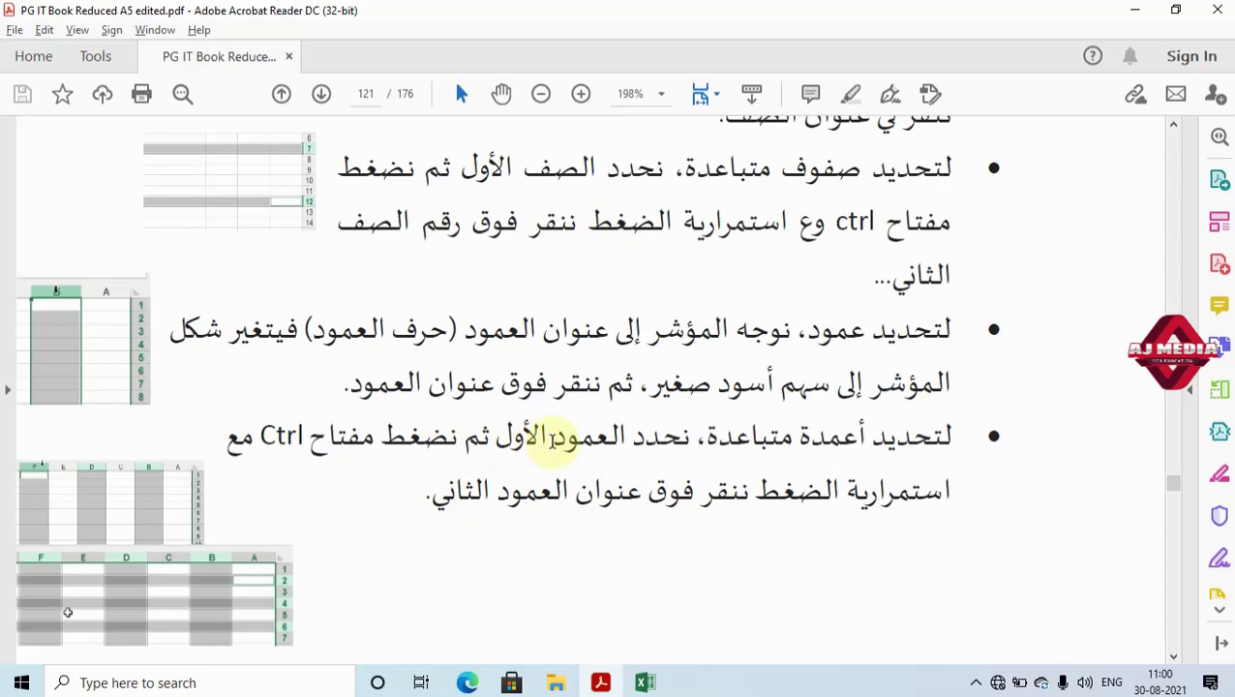
key("alt+Tab")
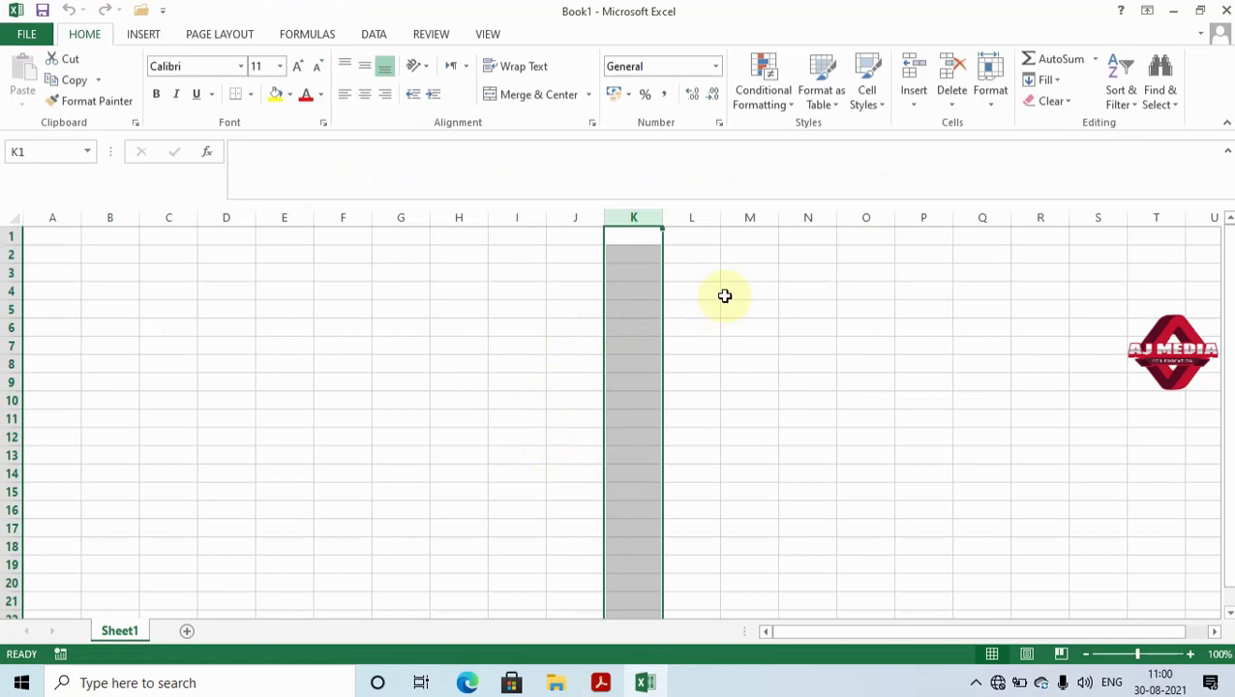
Select column C, then Ctrl-add columns F, I, L, O and R.
left_click(725, 295)
left_click(169, 213, "ctrl")
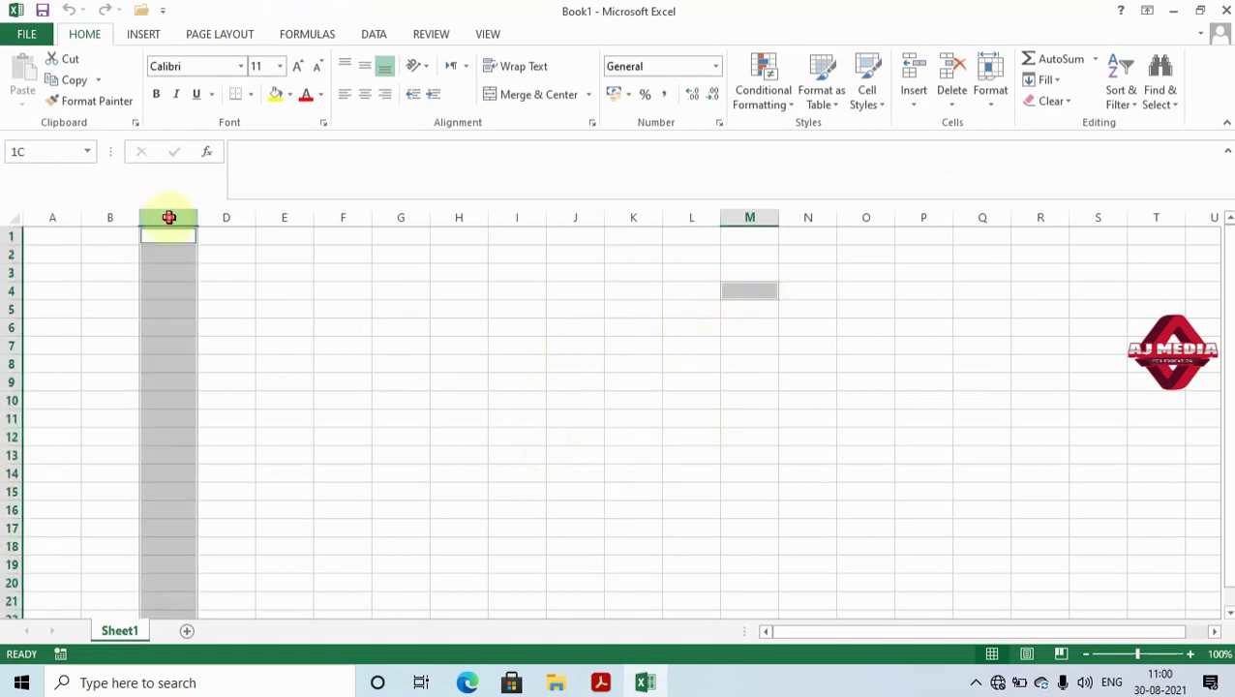
left_click(169, 213)
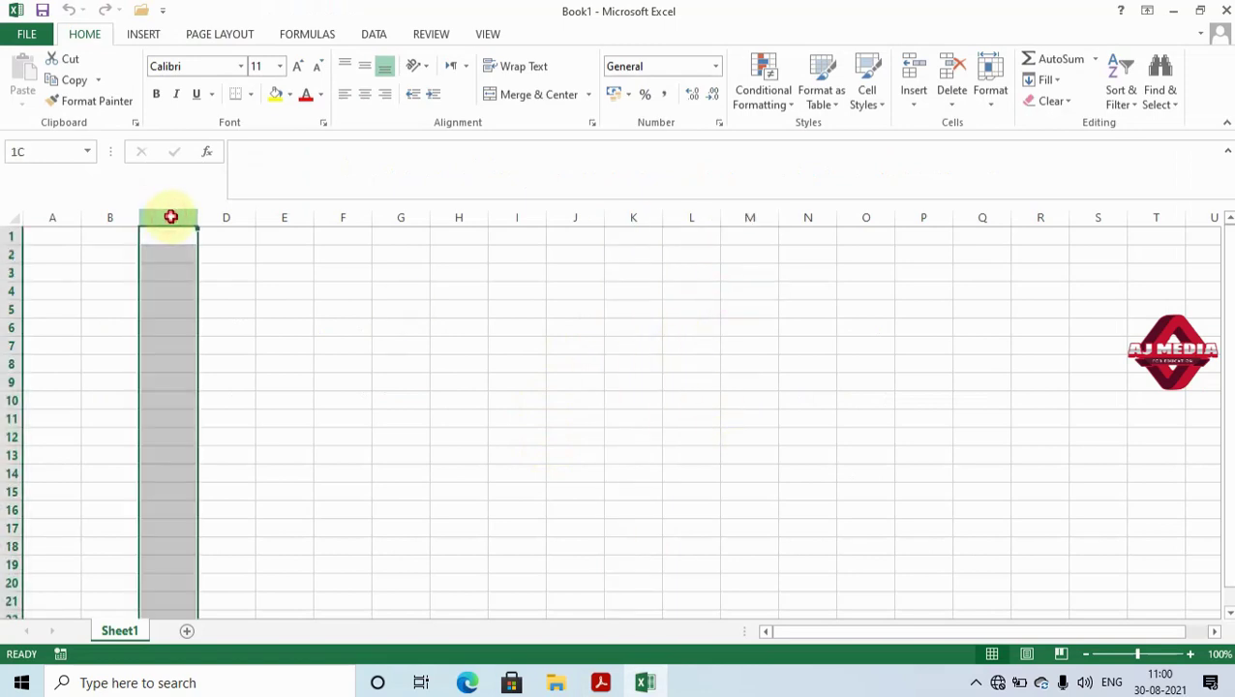
left_click(331, 217, "ctrl")
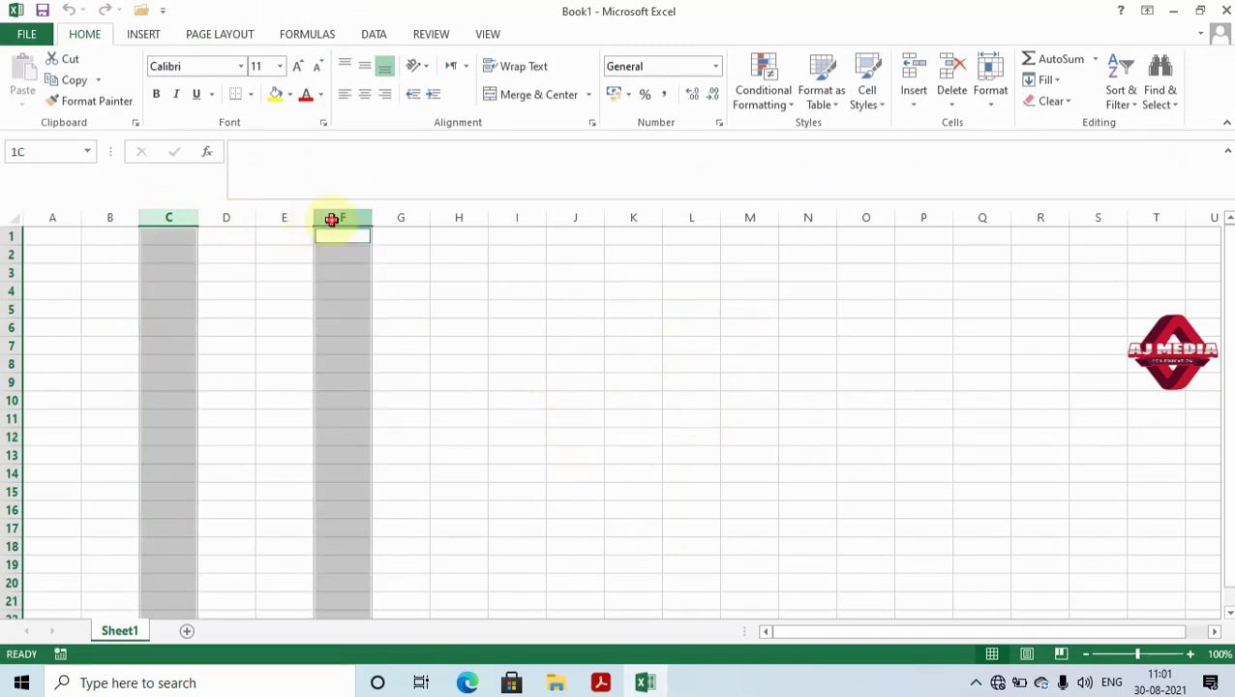
left_click(519, 215, "ctrl")
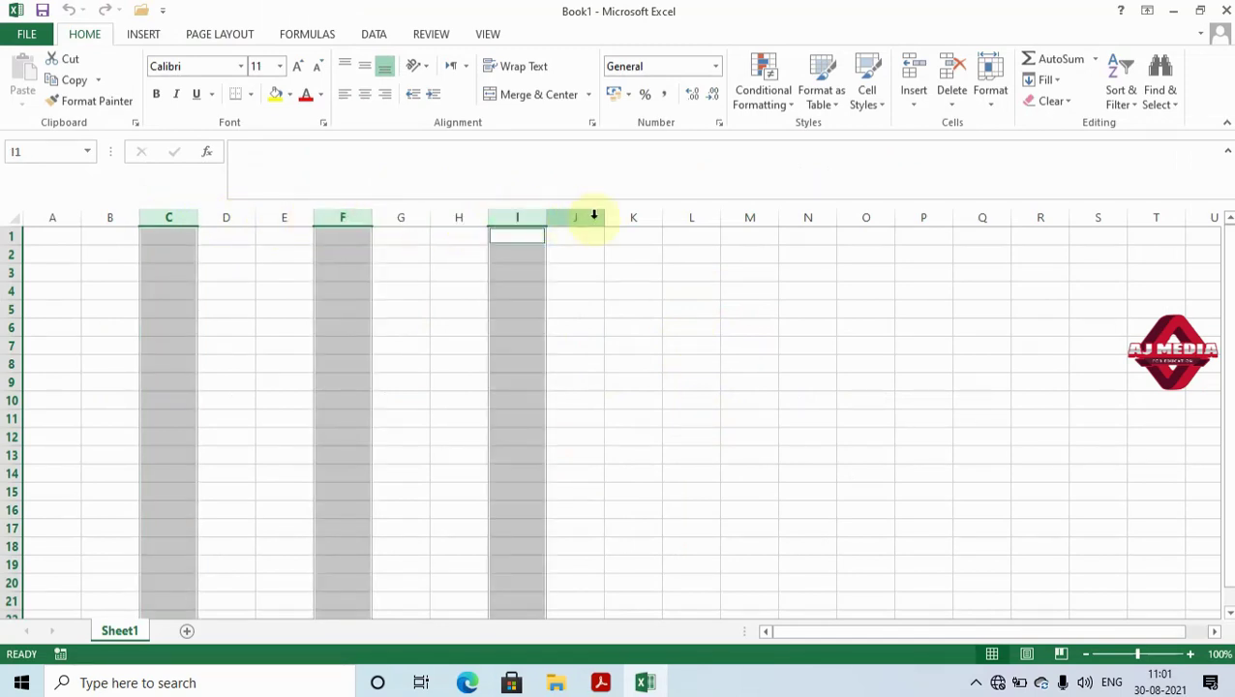
left_click(696, 215, "ctrl")
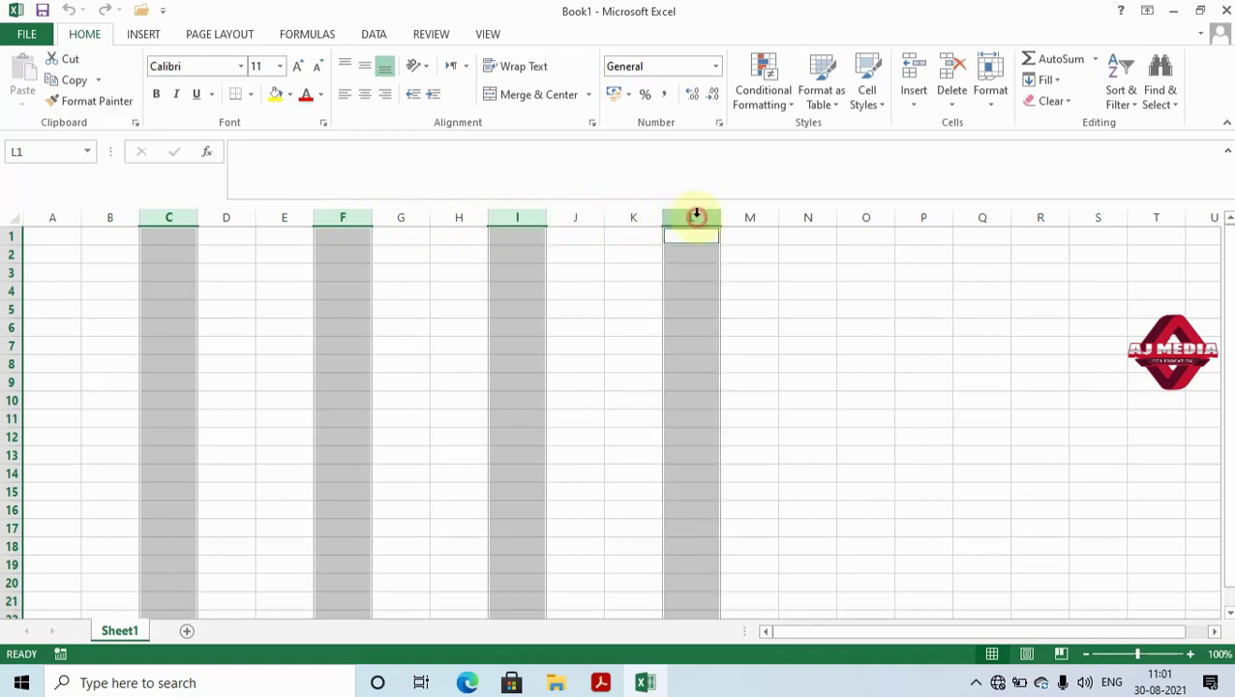
left_click(867, 215, "ctrl")
left_click(1038, 215, "ctrl")
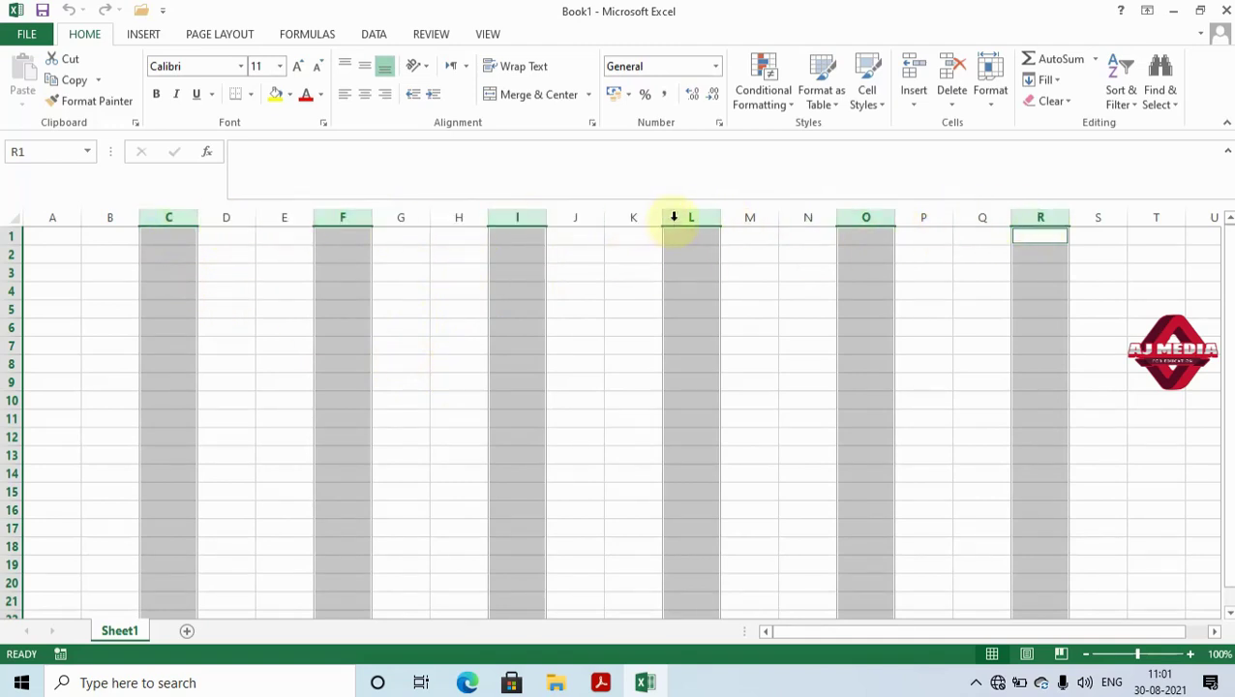
Apply a yellow fill to the selected columns, preview Cell Styles, then return to the PDF.
left_click(276, 96)
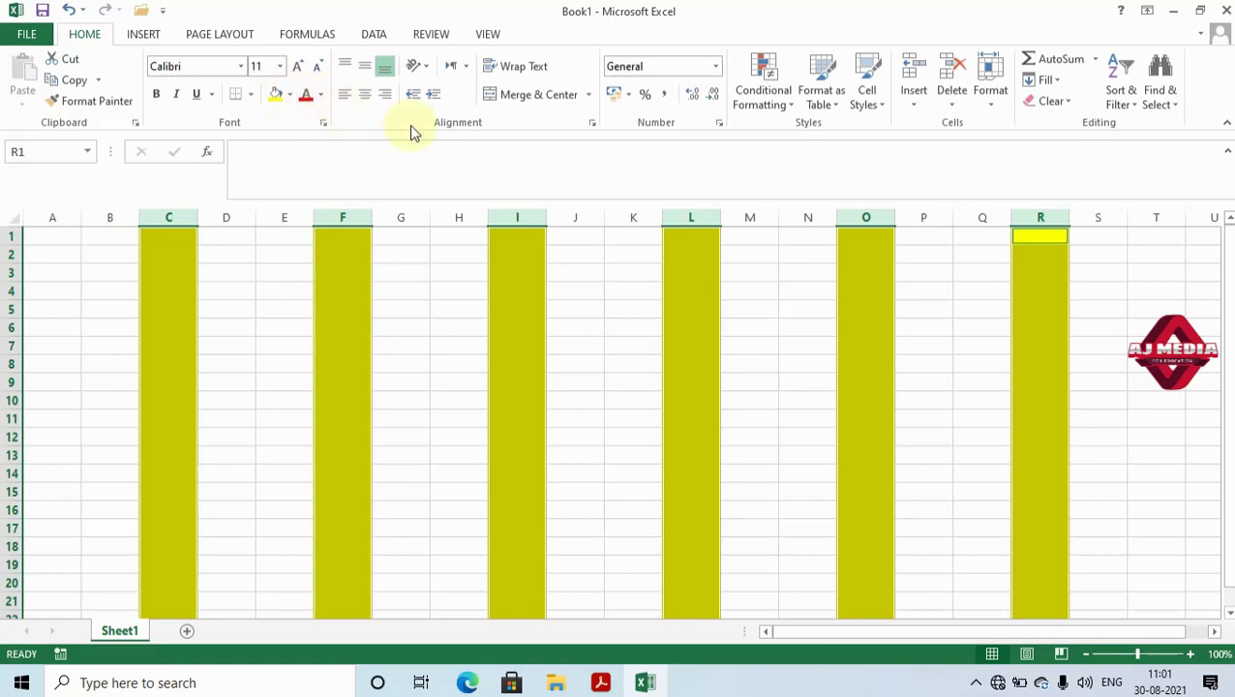
left_click(881, 107)
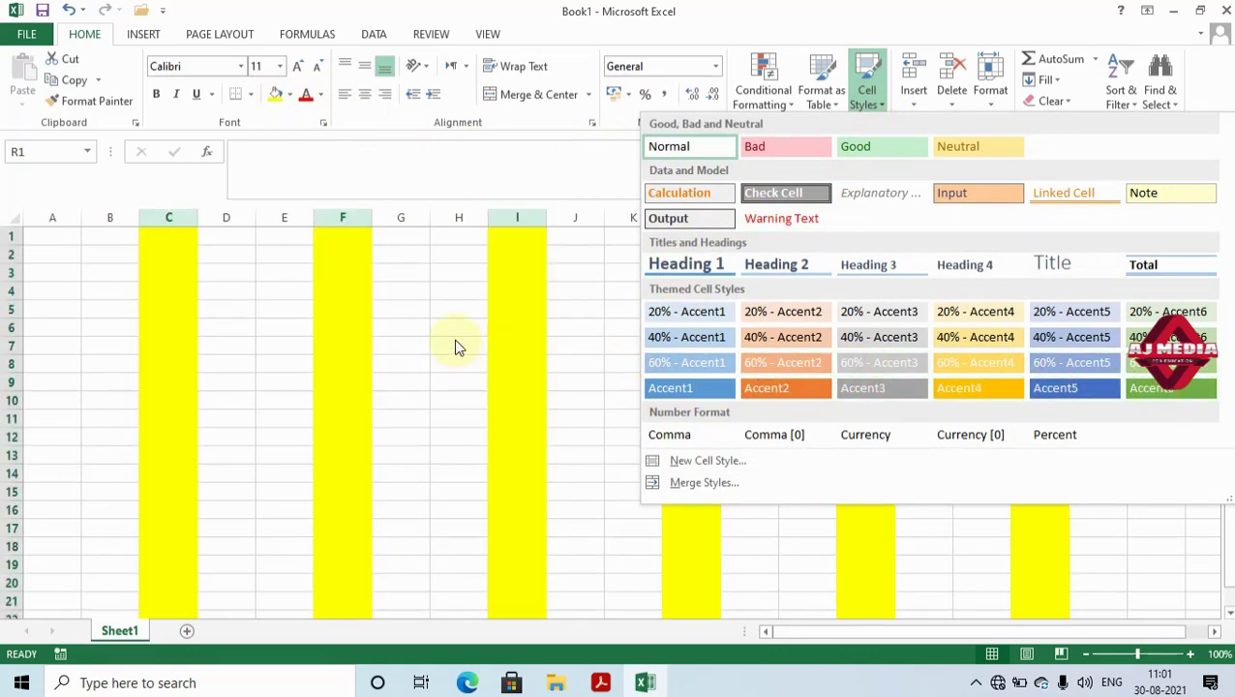
left_click(454, 339)
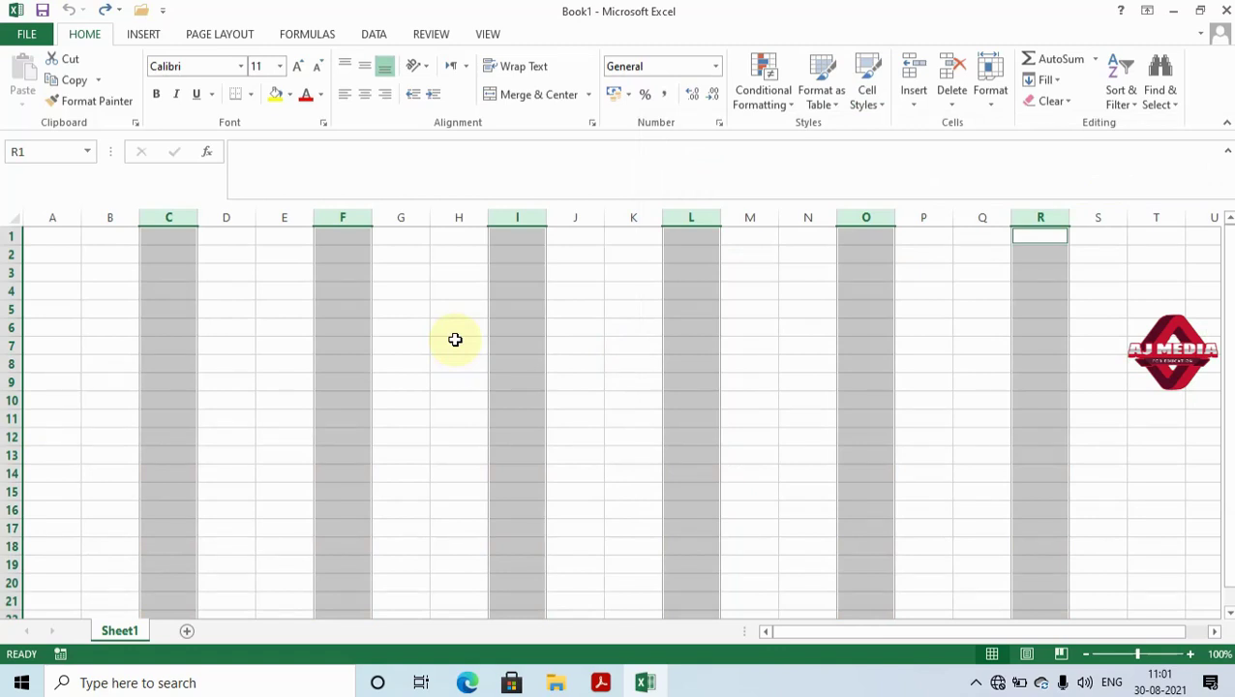
key("alt+Tab")
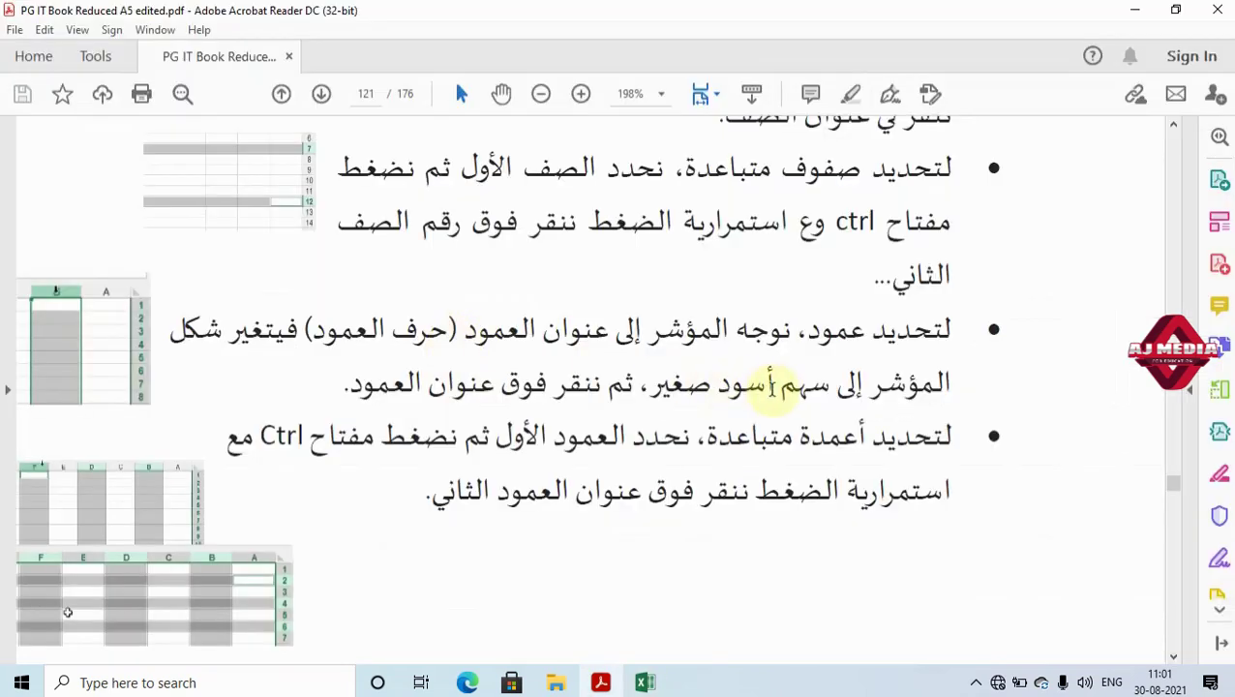
Scroll down to page 122's bullet on non-adjacent cells, then switch to Excel.
scroll(779, 392, "down", 3)
scroll(739, 406, "down", 2)
scroll(708, 406, "down", 1)
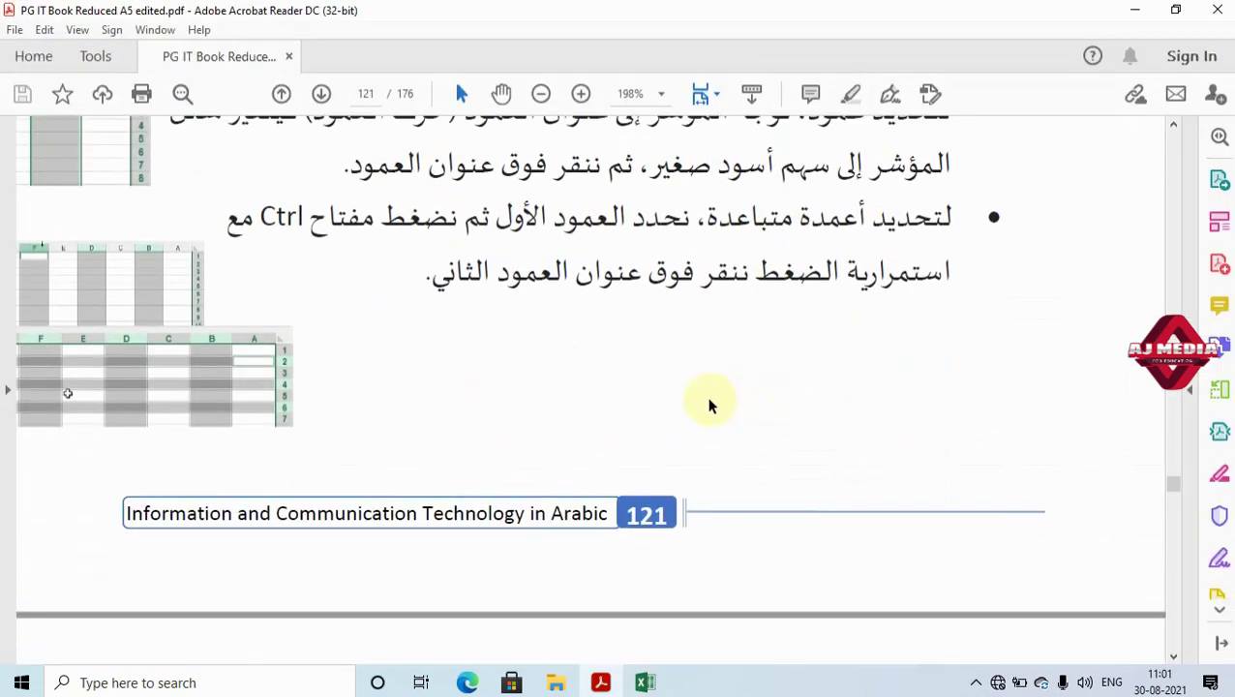
scroll(706, 405, "down", 3)
scroll(703, 406, "down", 2)
scroll(700, 406, "down", 3)
scroll(678, 404, "down", 1)
scroll(736, 392, "down", 1)
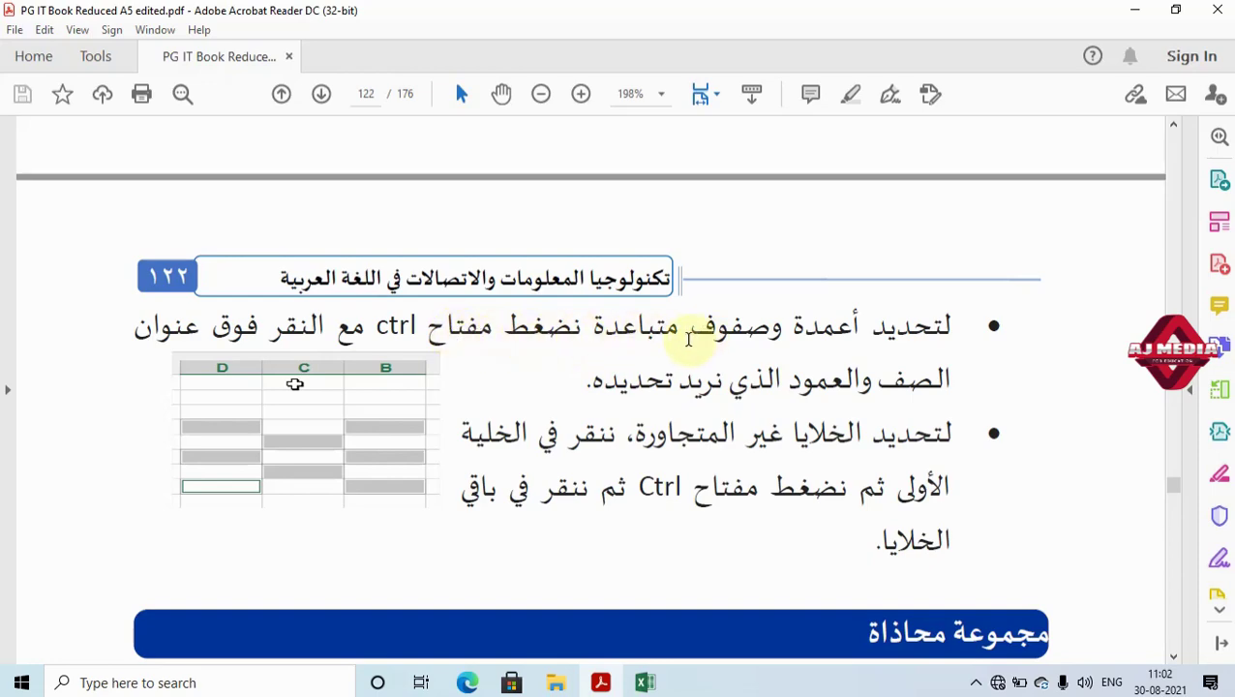
key("alt+Tab")
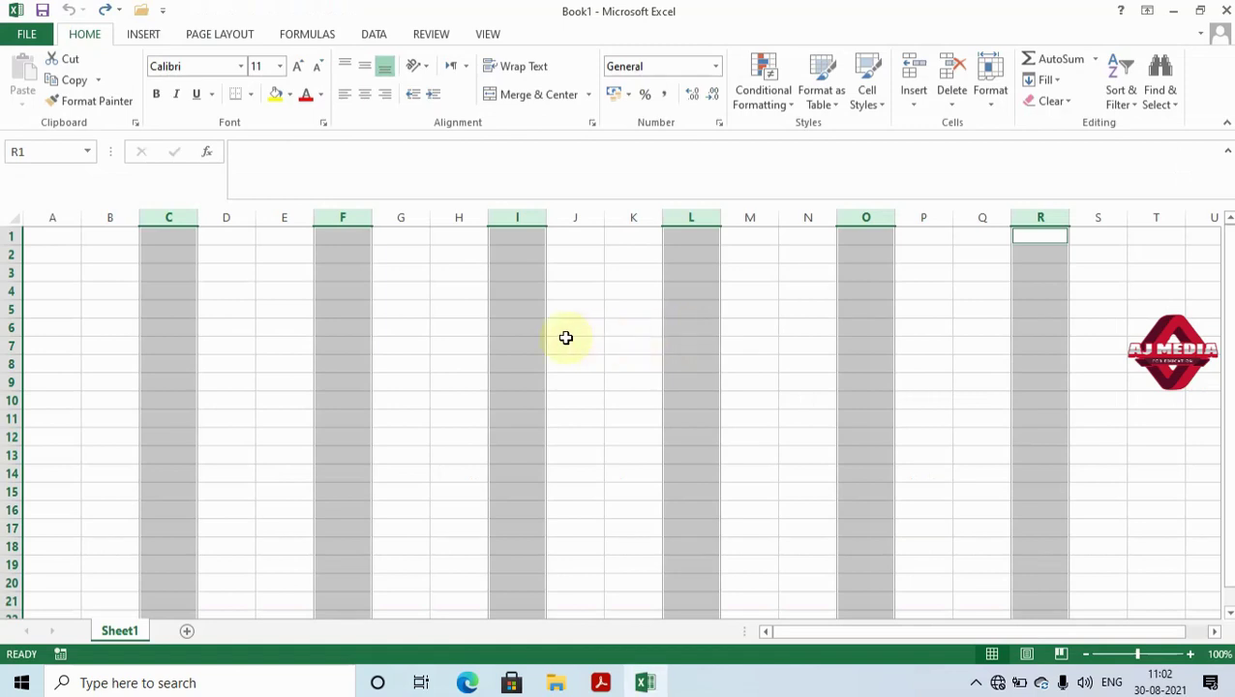
Select columns C, F, I, L and O together after a few false starts.
left_click(342, 308)
left_click(172, 217, "ctrl")
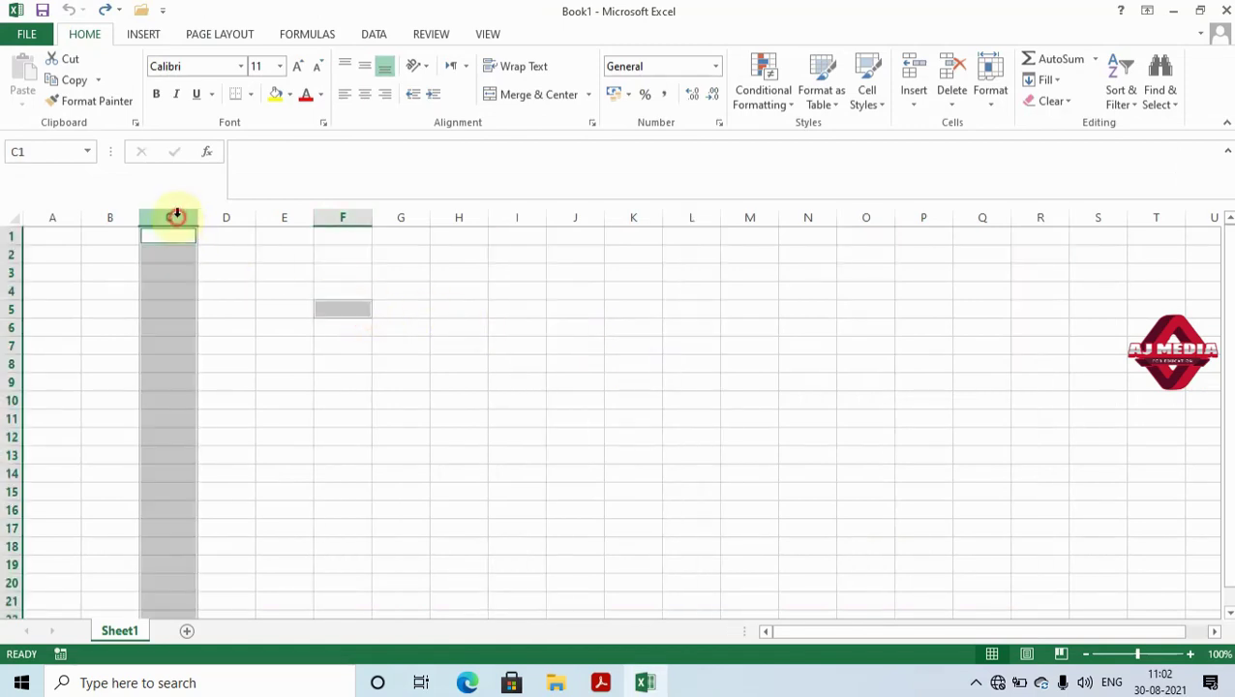
left_click(339, 216, "ctrl")
left_click(486, 308)
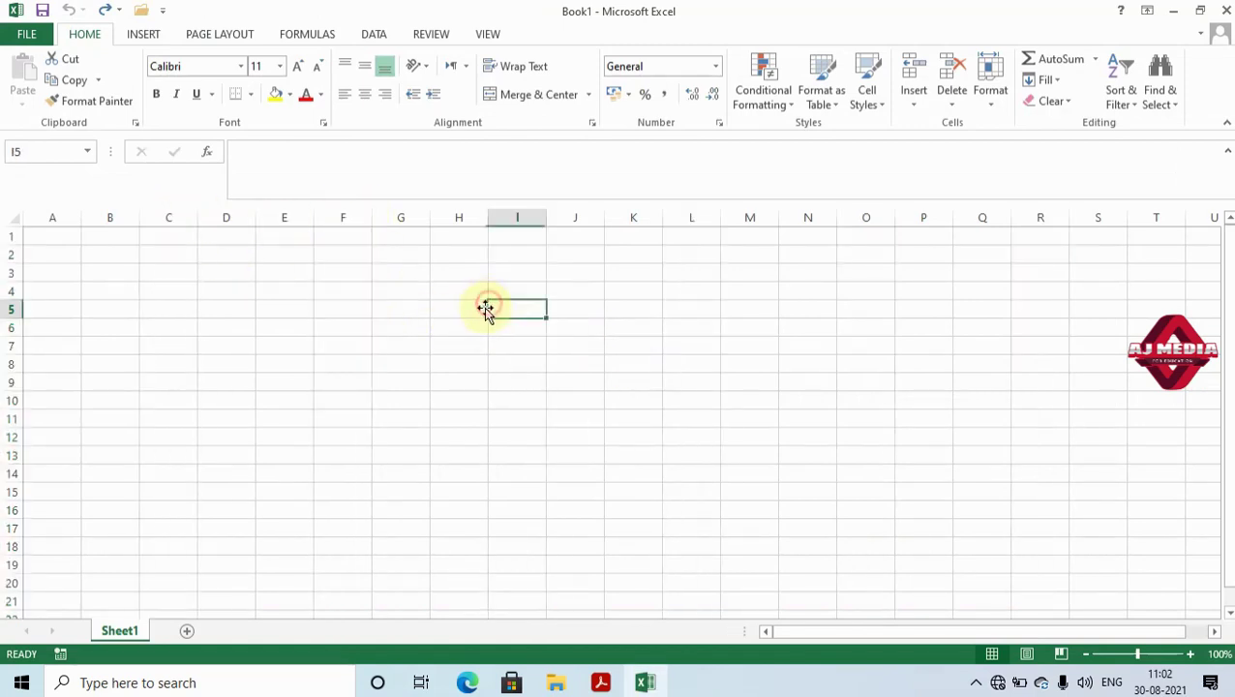
left_click(181, 215, "ctrl")
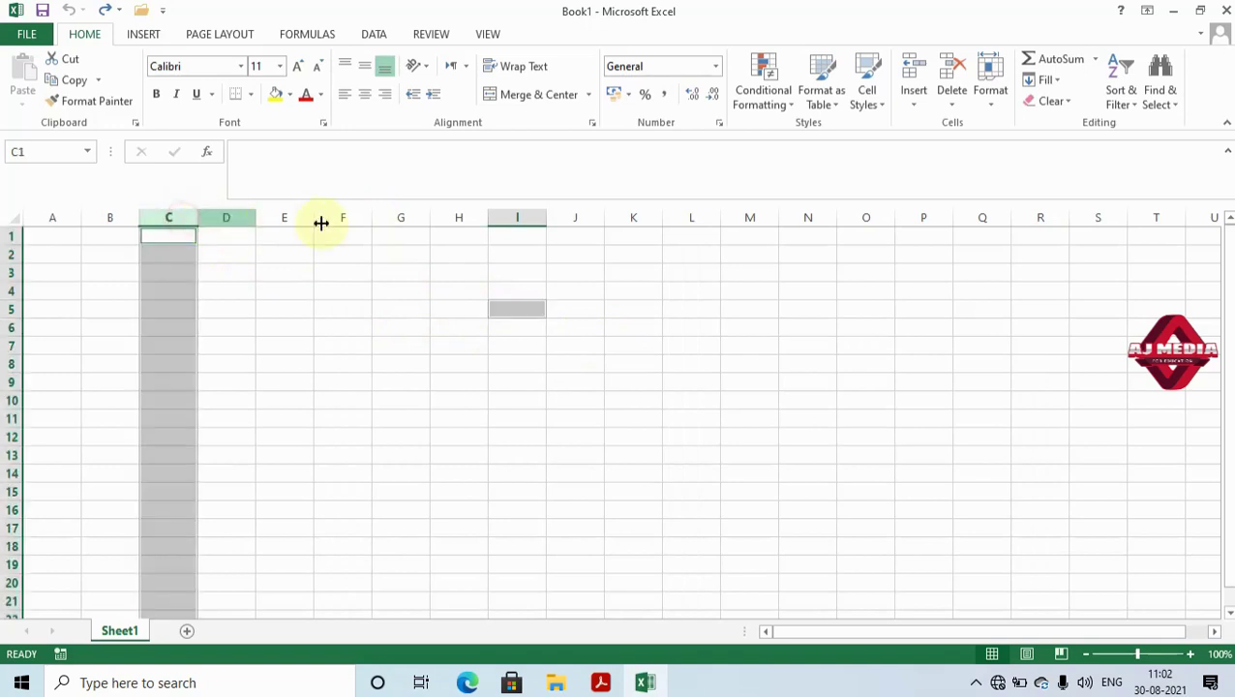
left_click(392, 217, "ctrl")
left_click(634, 216, "ctrl")
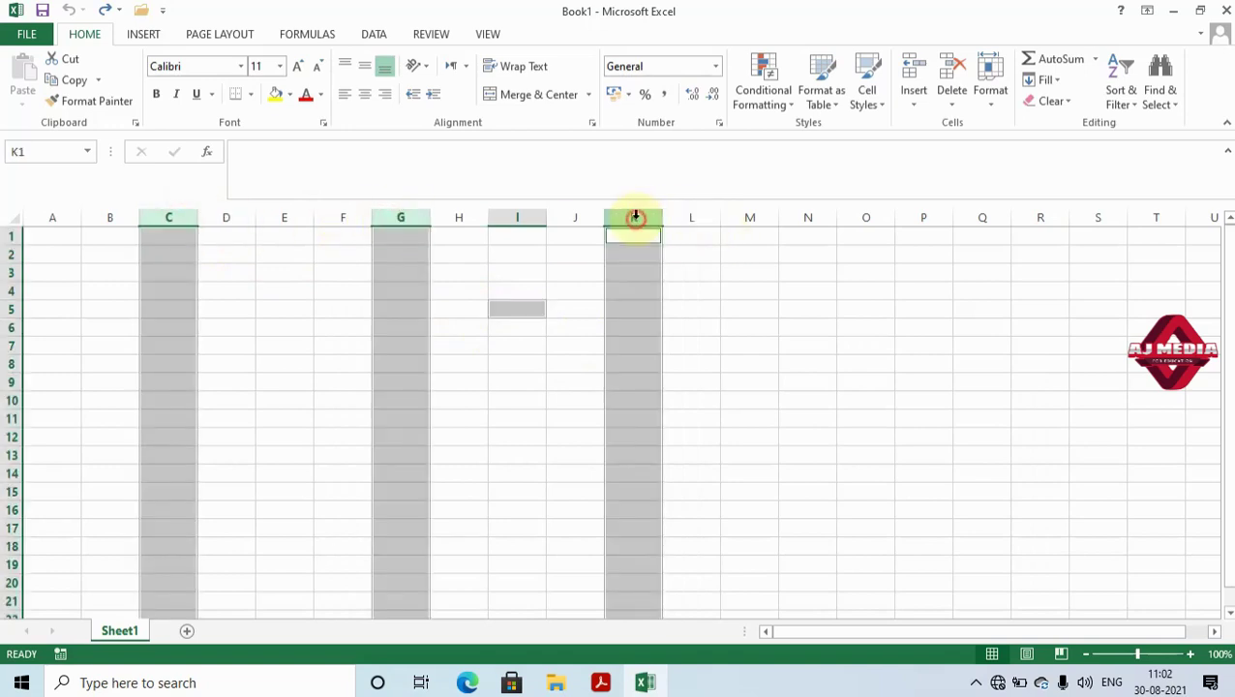
left_click(562, 330)
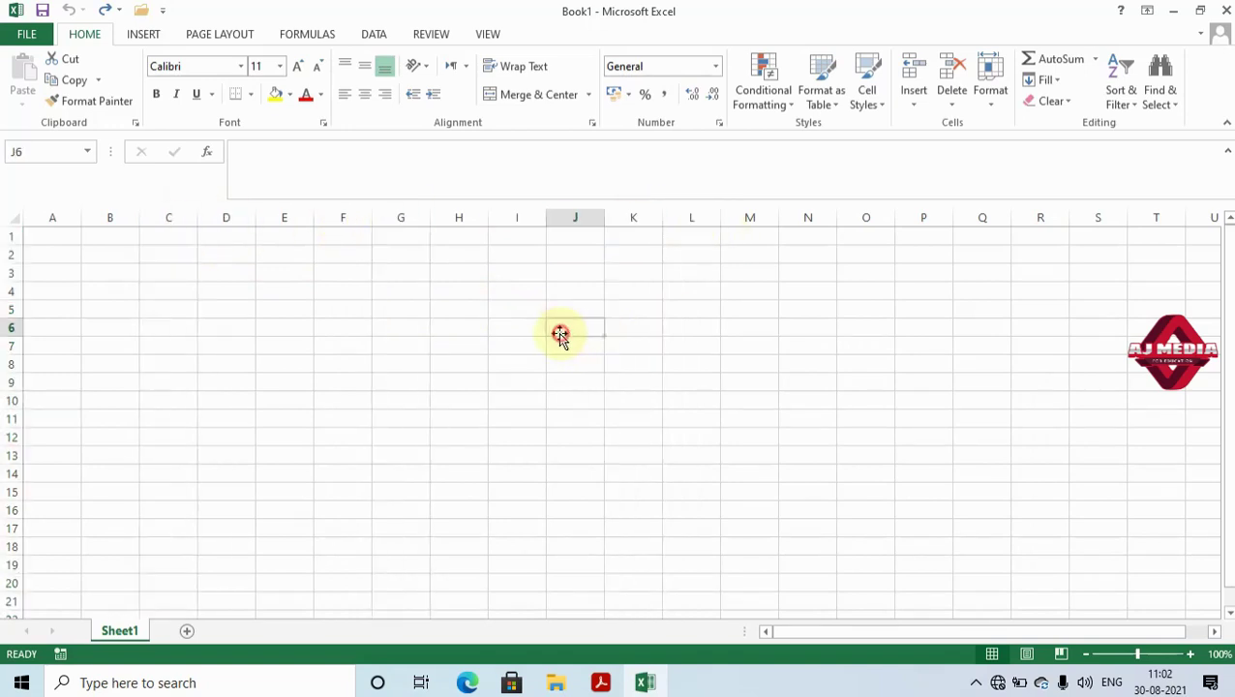
left_click(166, 215)
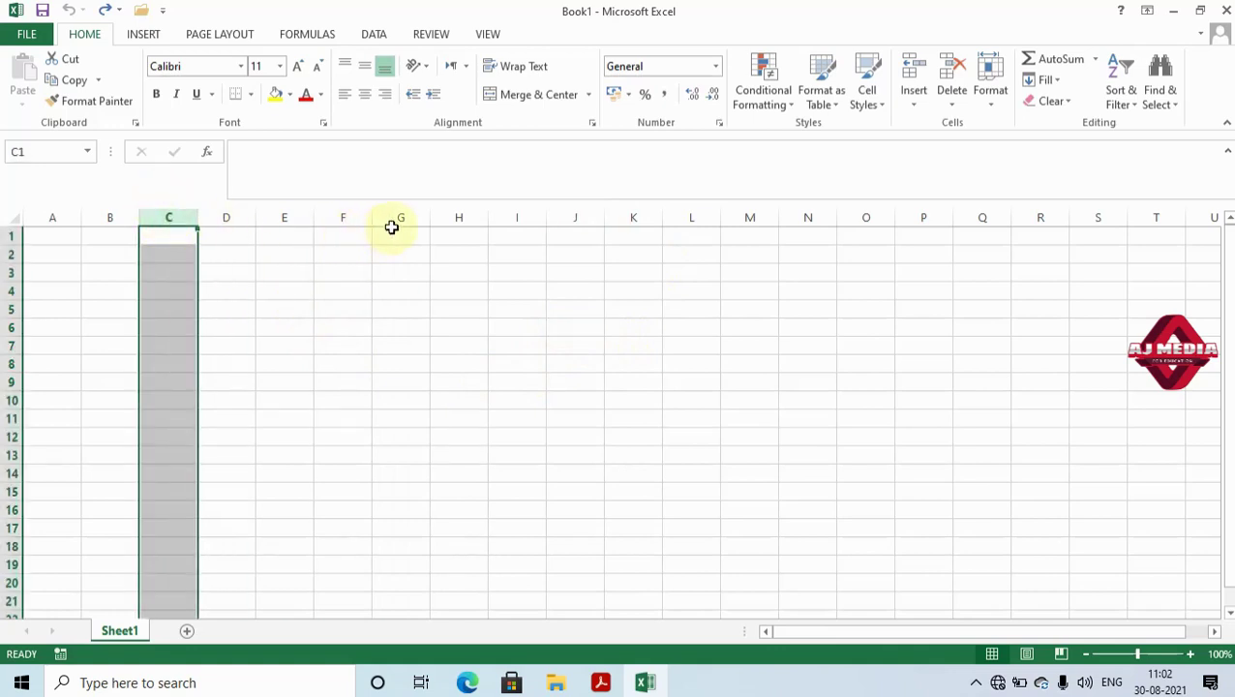
left_click(345, 218, "ctrl")
left_click(508, 216, "ctrl")
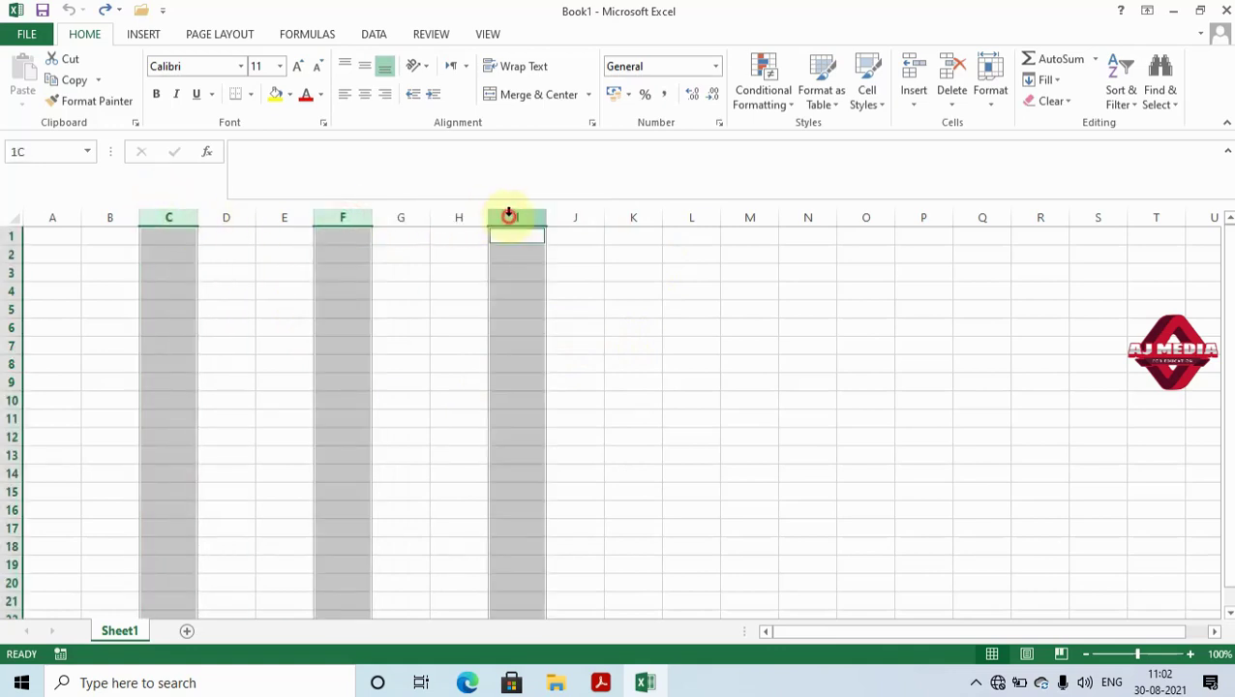
left_click(672, 217, "ctrl")
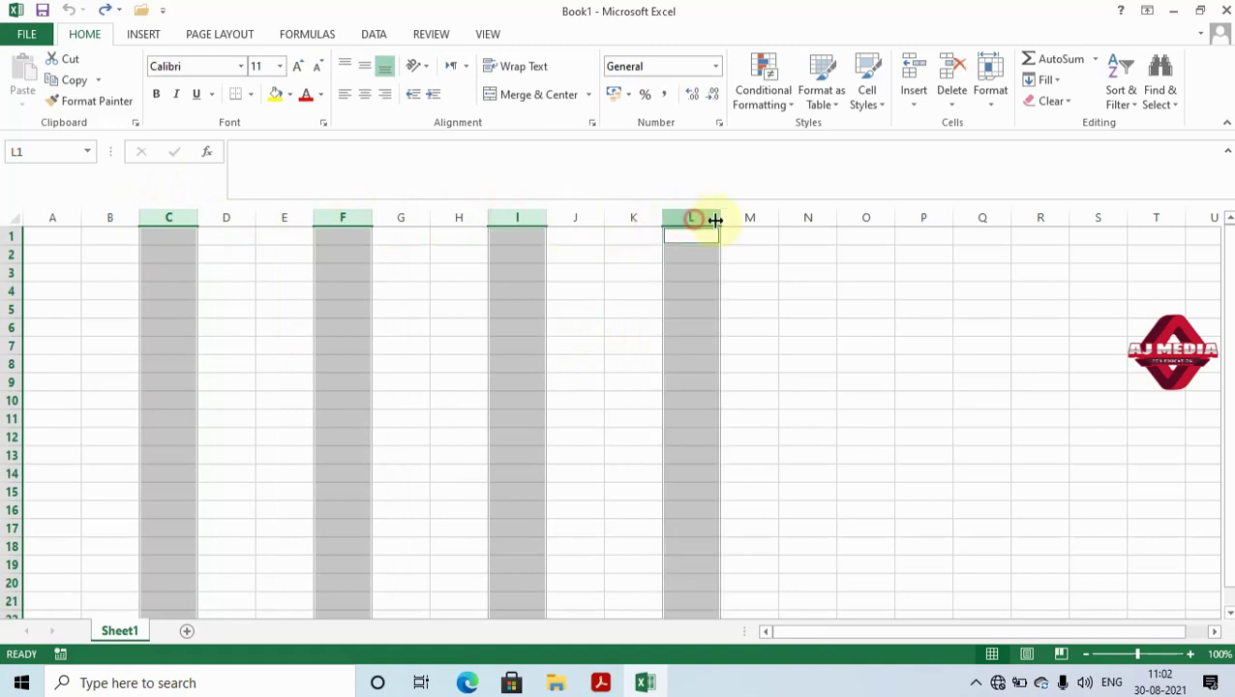
left_click(861, 217, "ctrl")
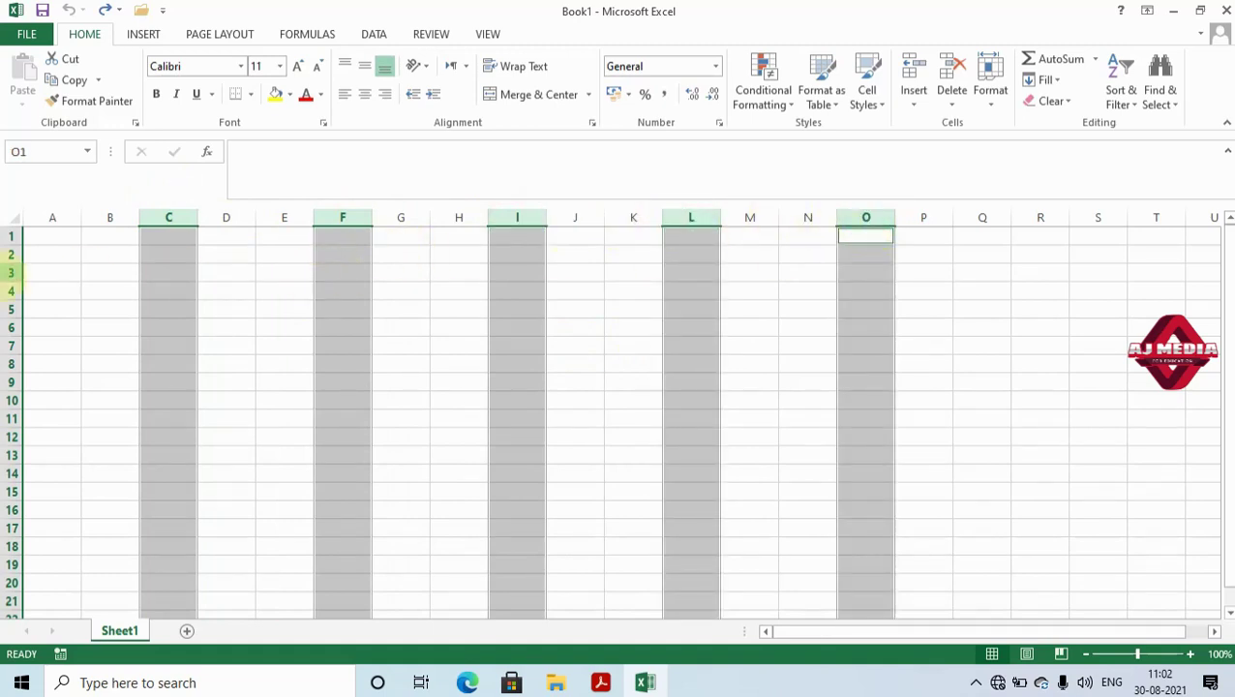
Add rows 3, 6, 9, 12 and 14 to the column selection.
left_click(4, 272, "ctrl")
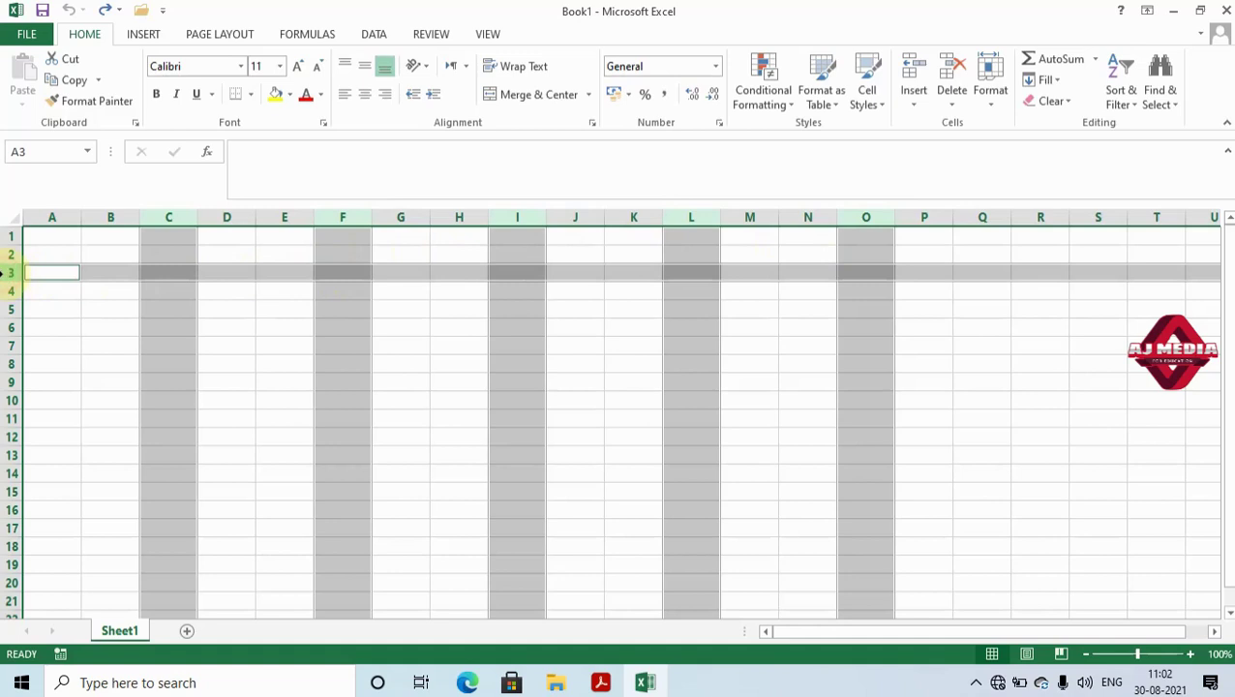
left_click(6, 328, "ctrl")
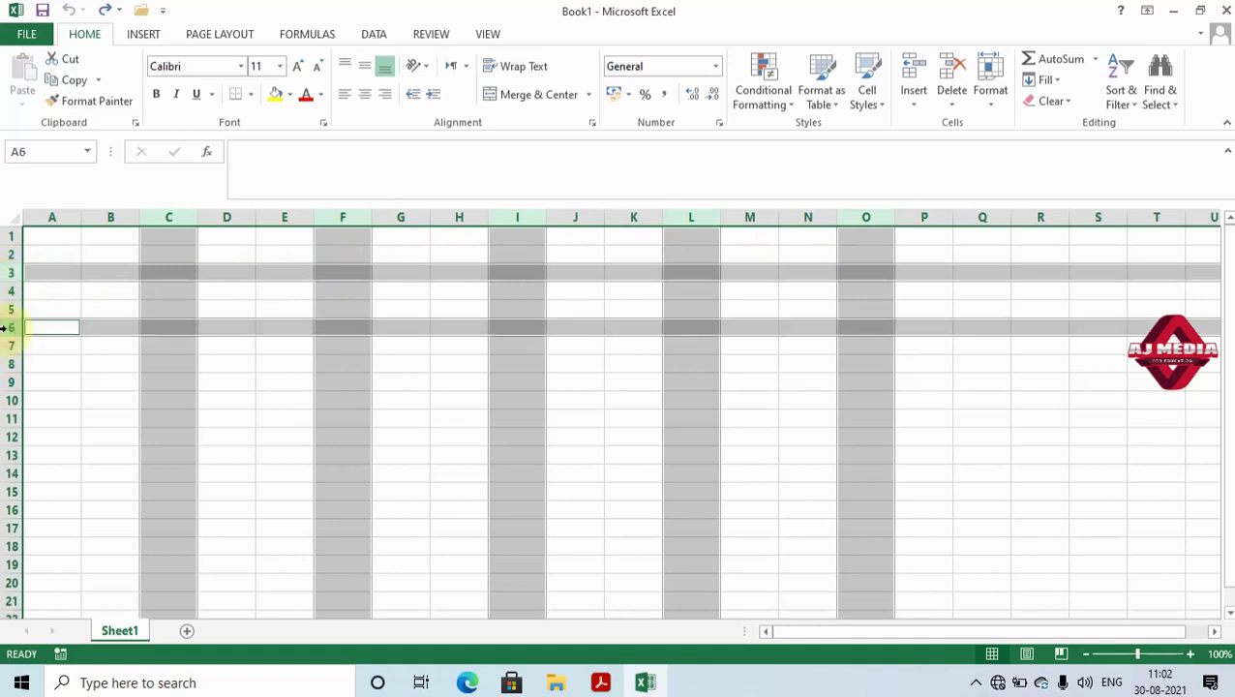
left_click(6, 382, "ctrl")
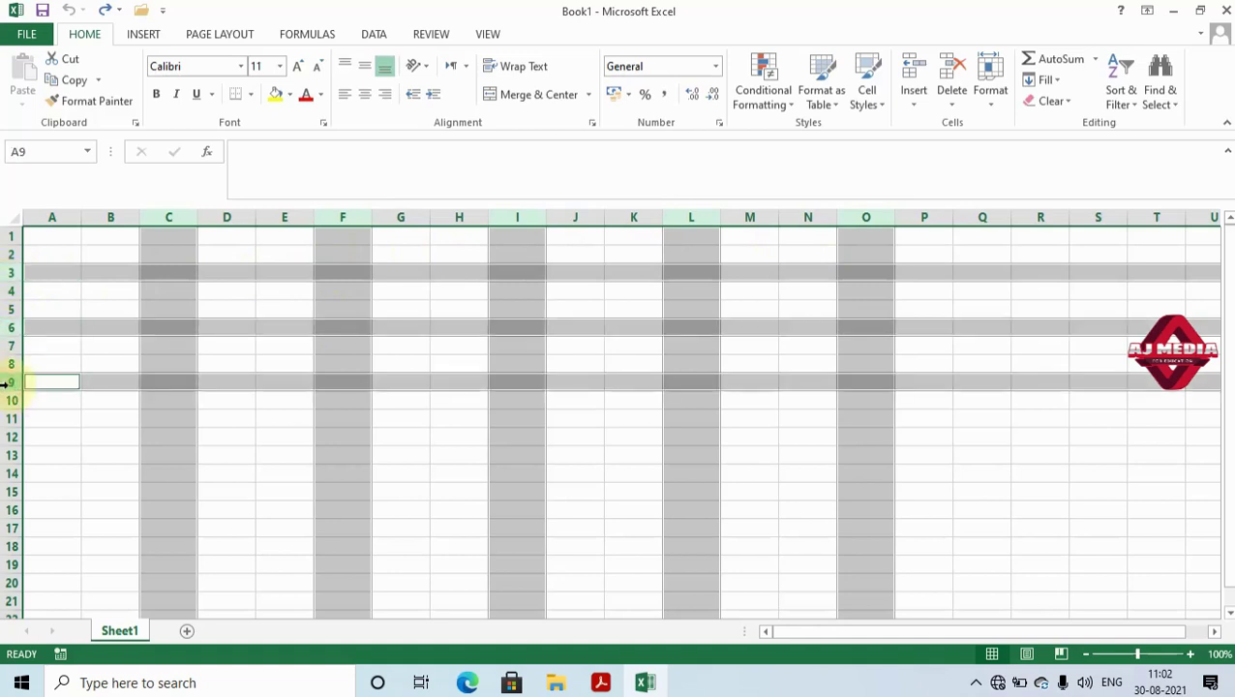
left_click(6, 437, "ctrl")
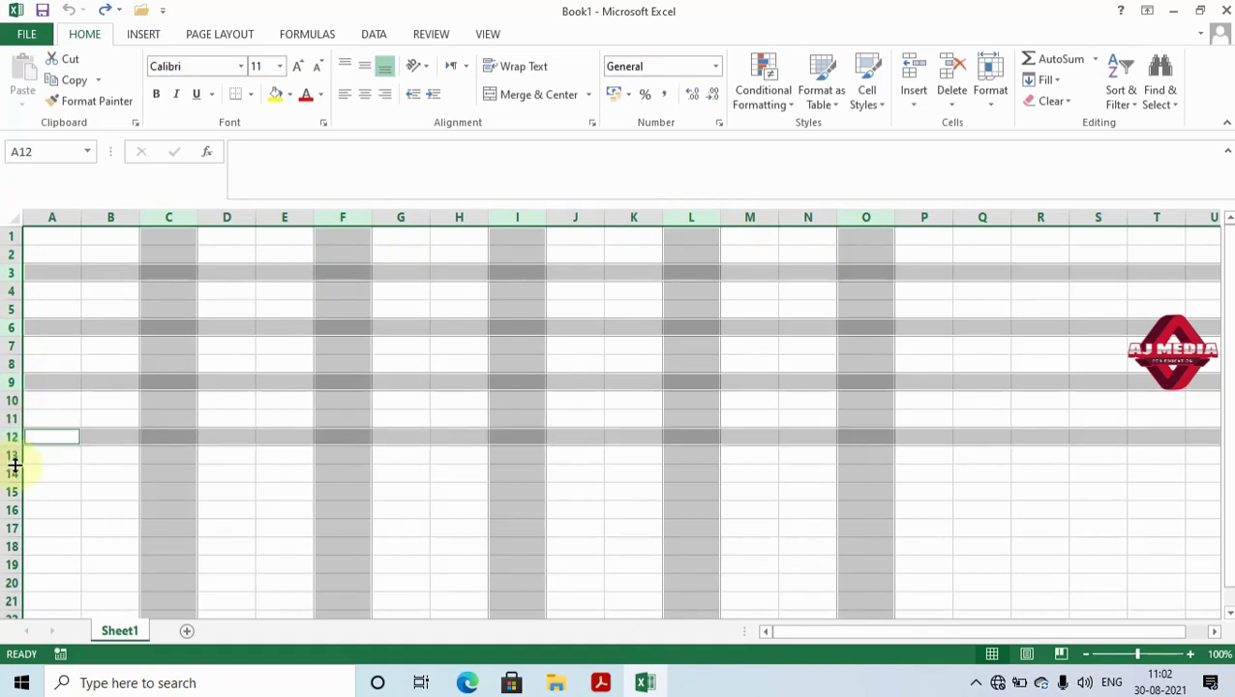
left_click(8, 474, "ctrl")
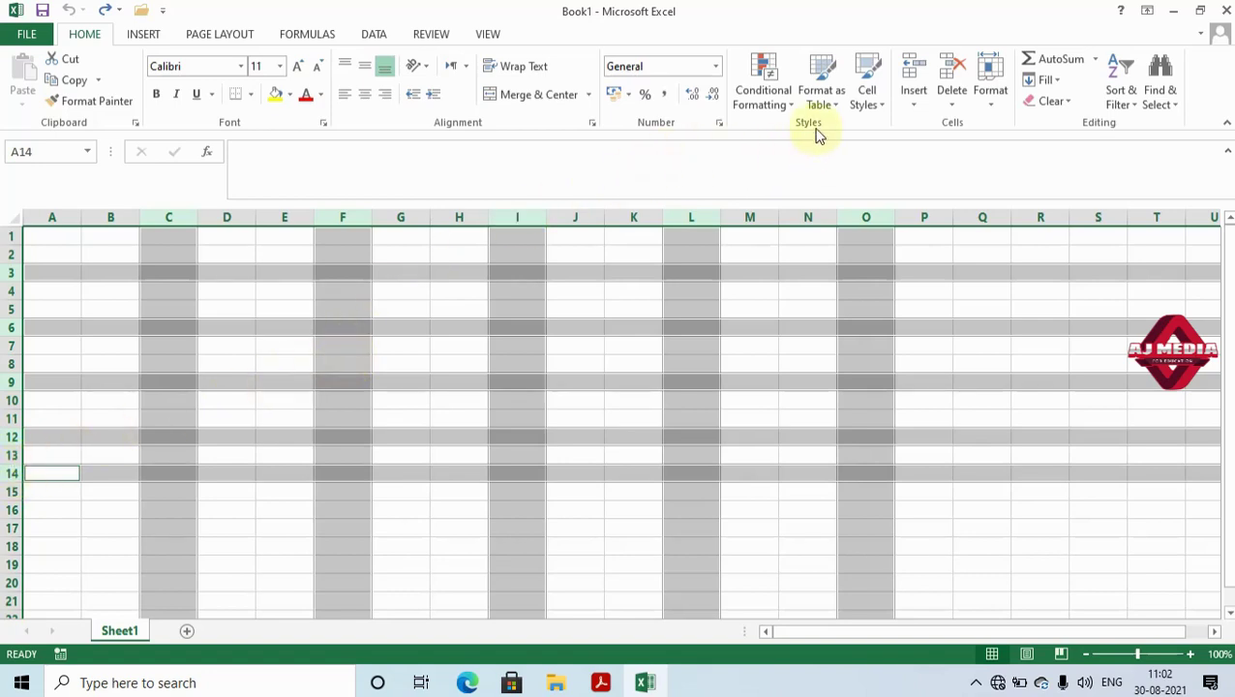
left_click(880, 105)
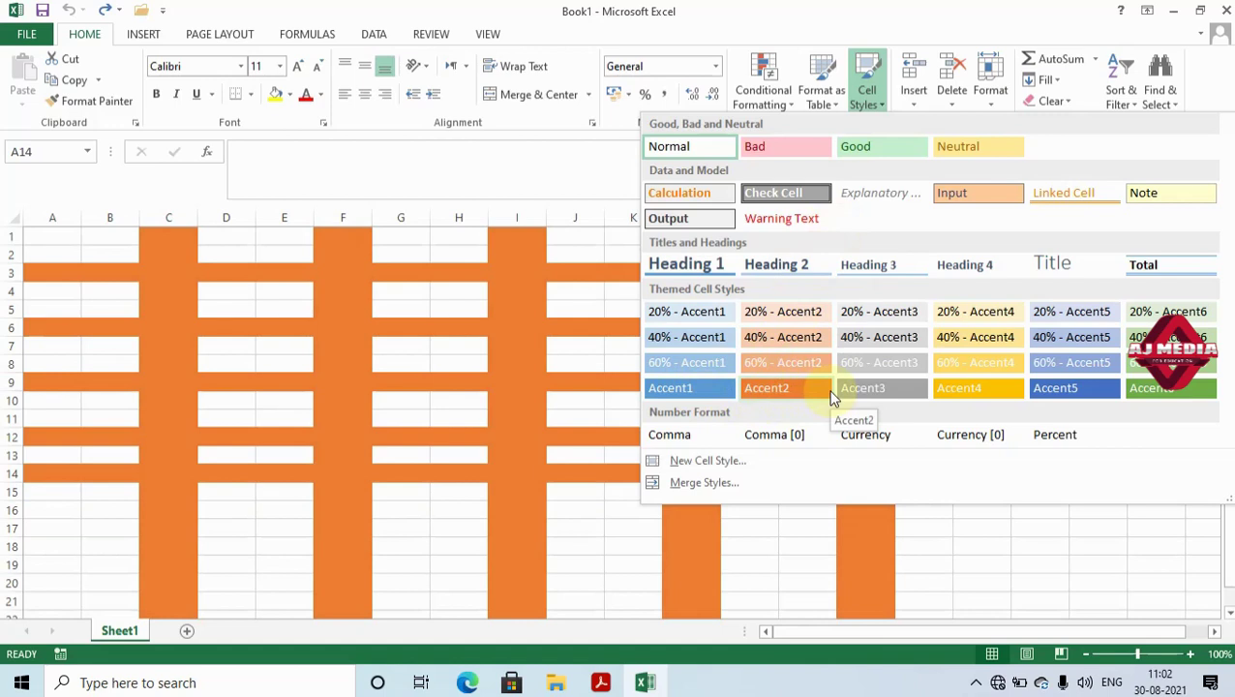
Raise the selection's font size to 16, undo back to 11, then deselect by clicking K9.
left_click(301, 73)
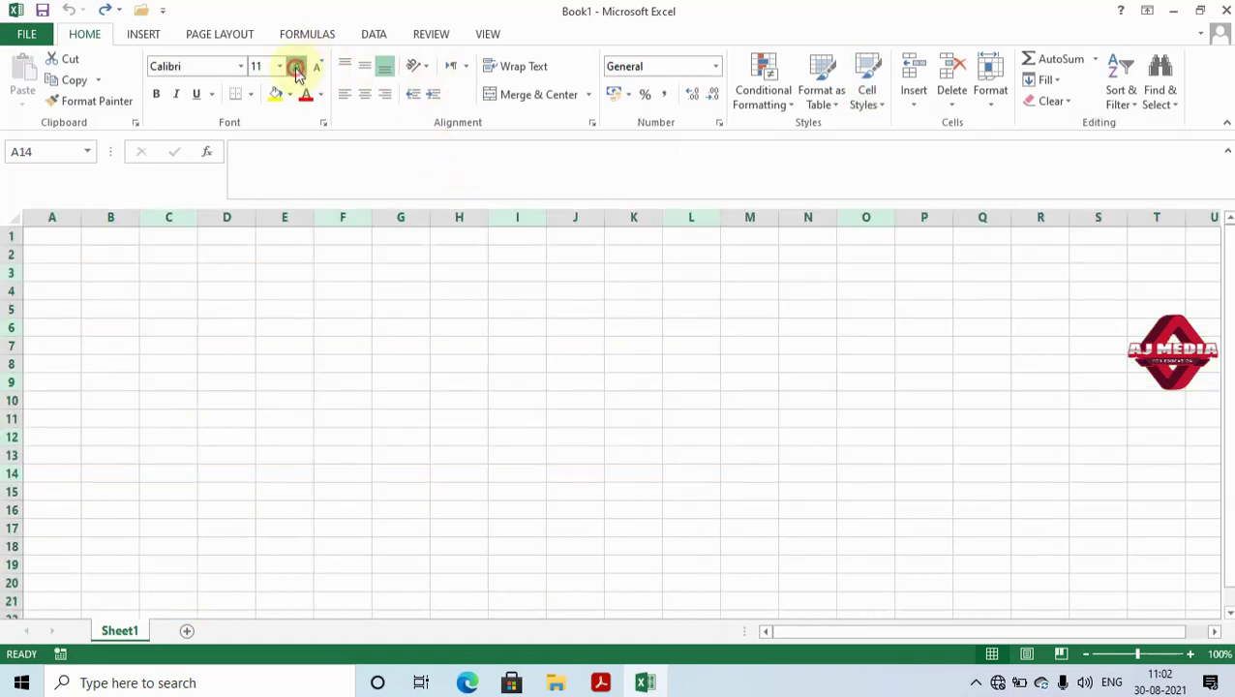
left_click(298, 74)
left_click(298, 74)
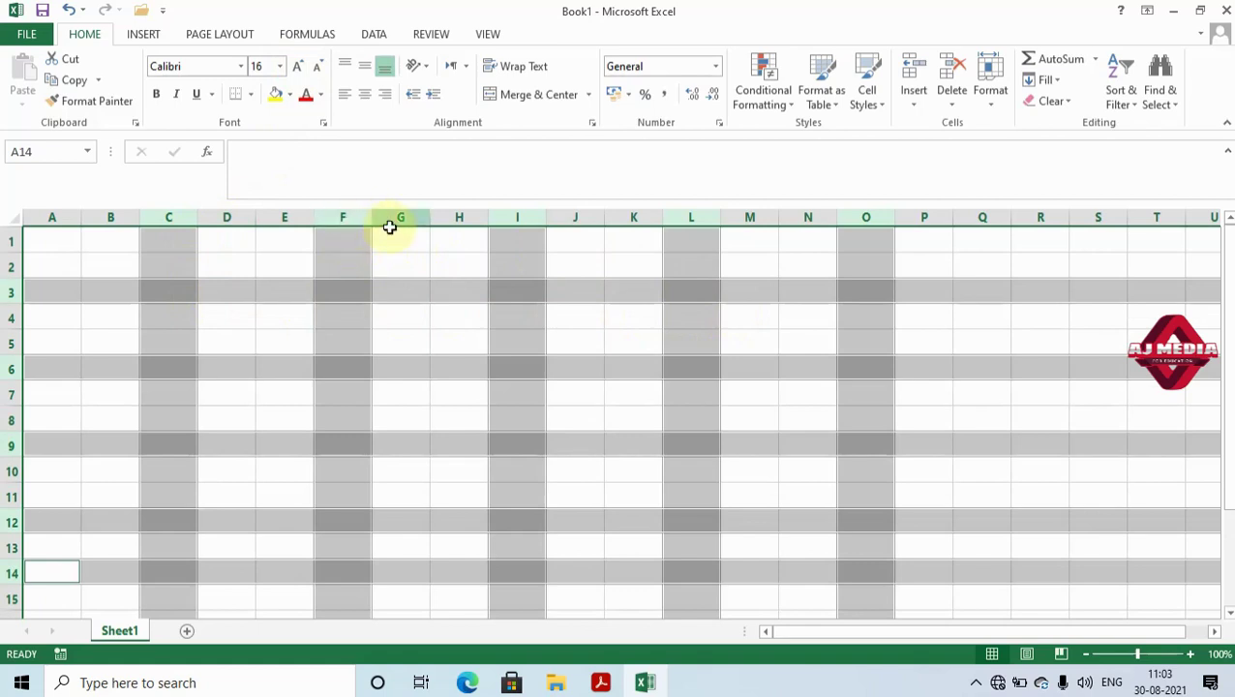
key("ctrl+z")
key("ctrl+z")
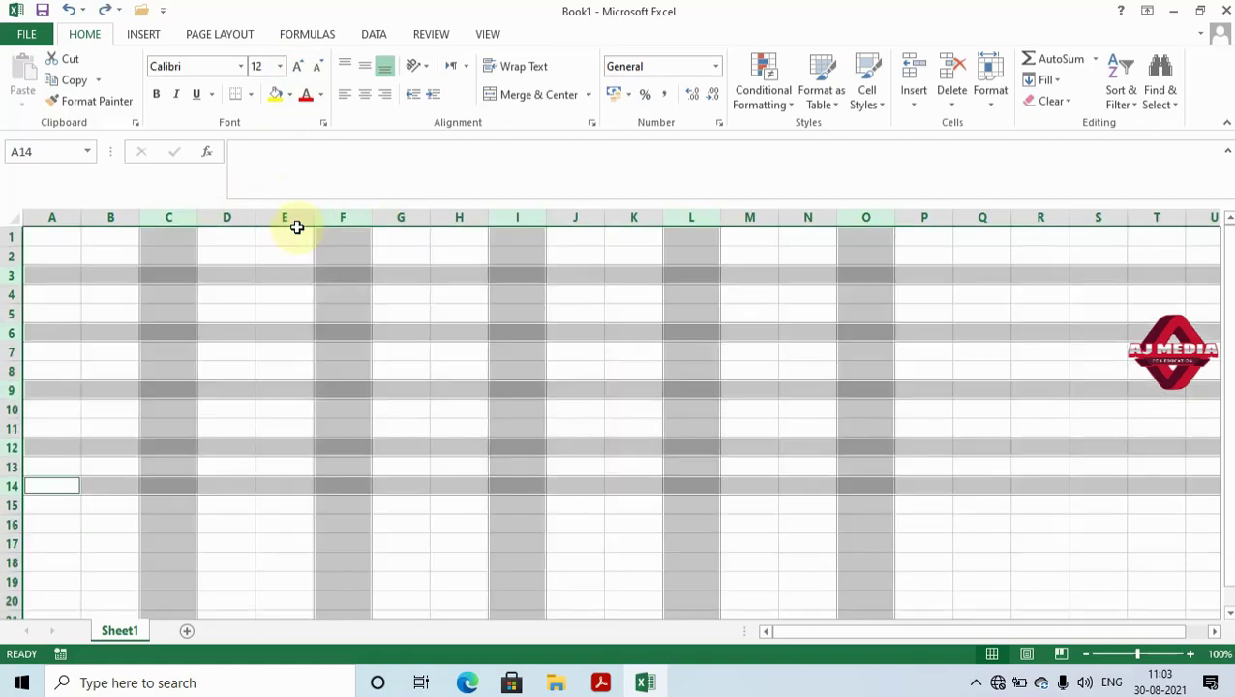
key("ctrl+z")
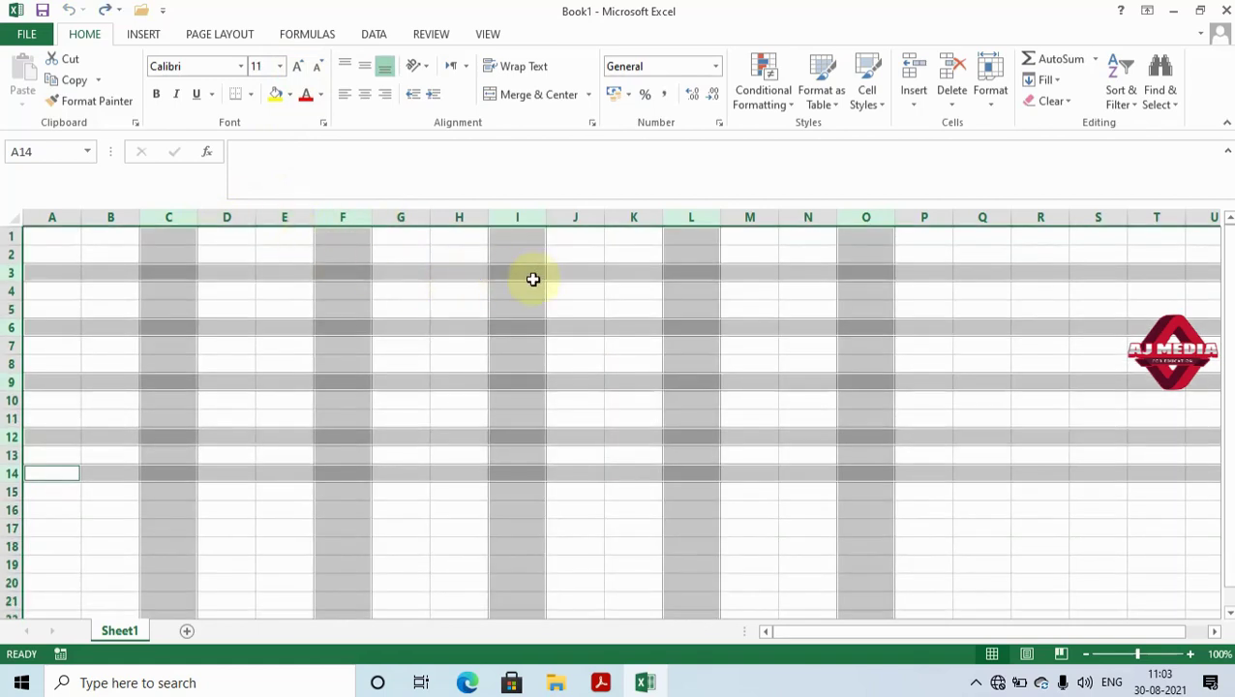
left_click(648, 378)
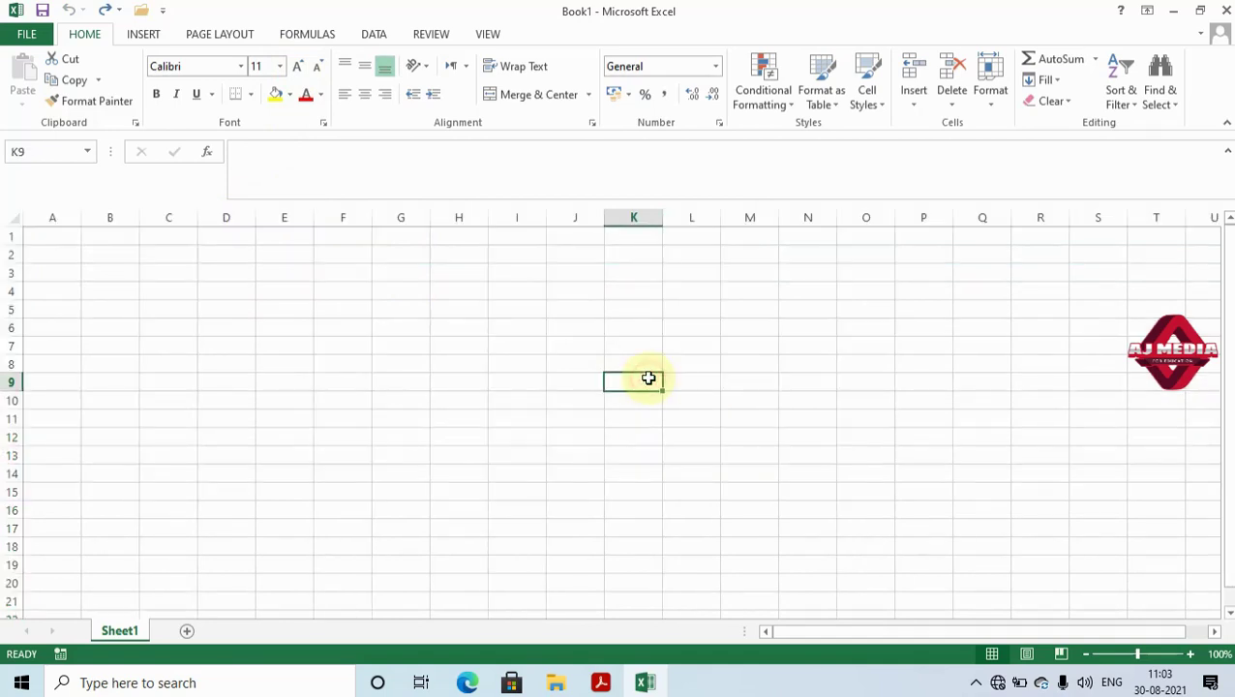
key("alt+Tab")
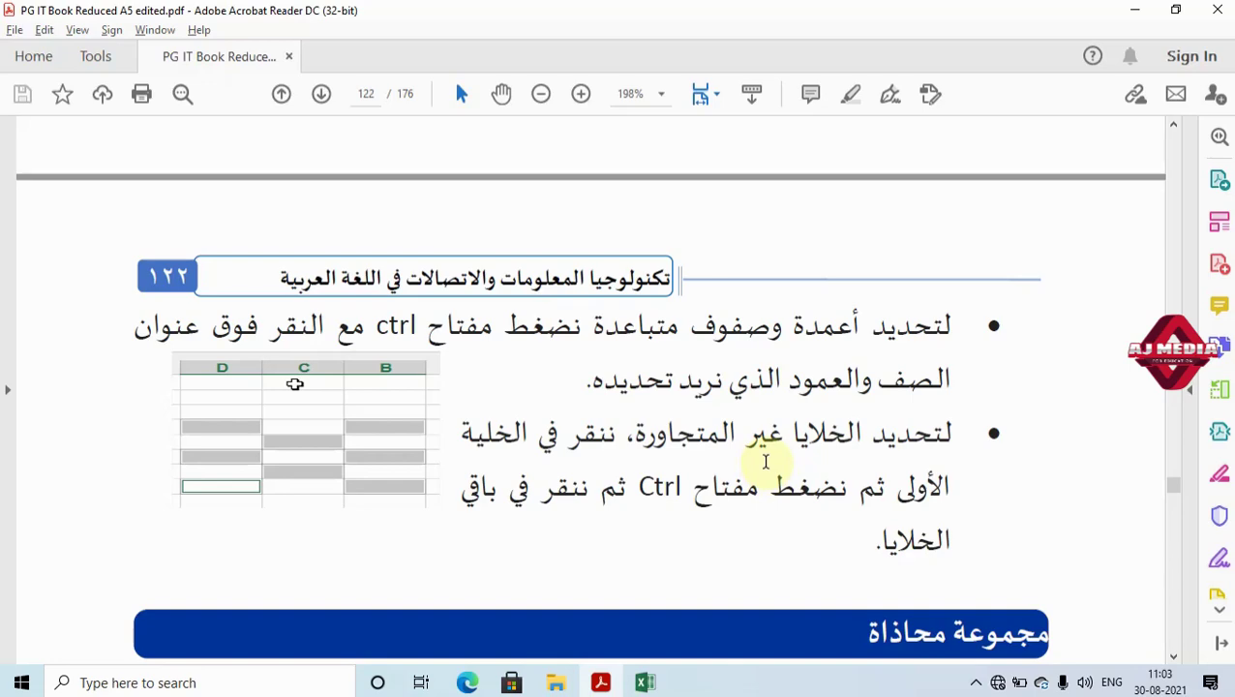
key("alt+Tab")
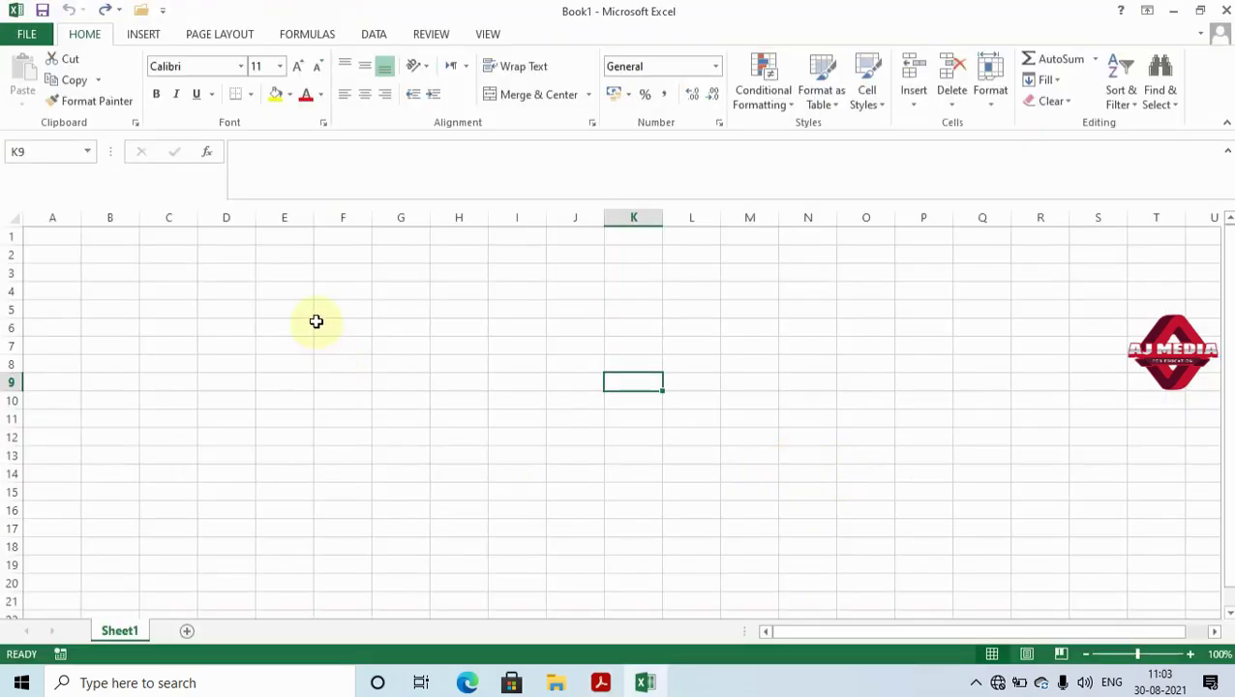
Start at F5 and Ctrl-add cells I5, H8, G8, G2, H2, I10, I1, F1 and F9.
left_click(343, 308)
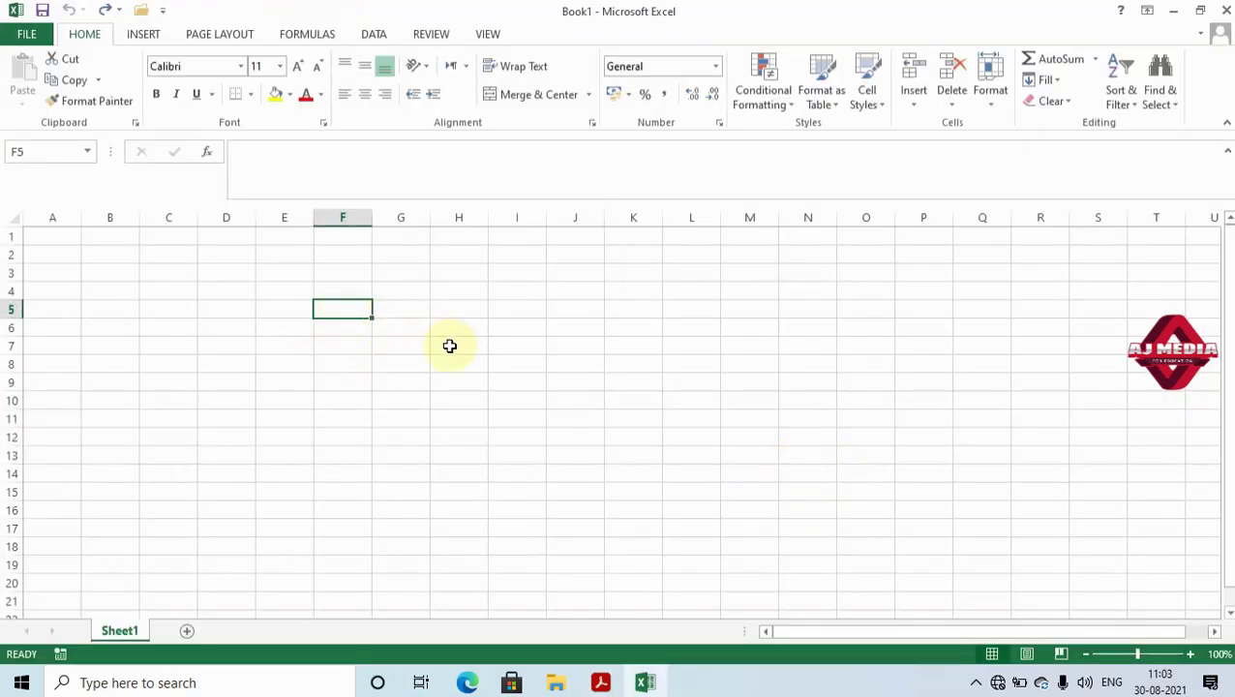
left_click(512, 311, "ctrl")
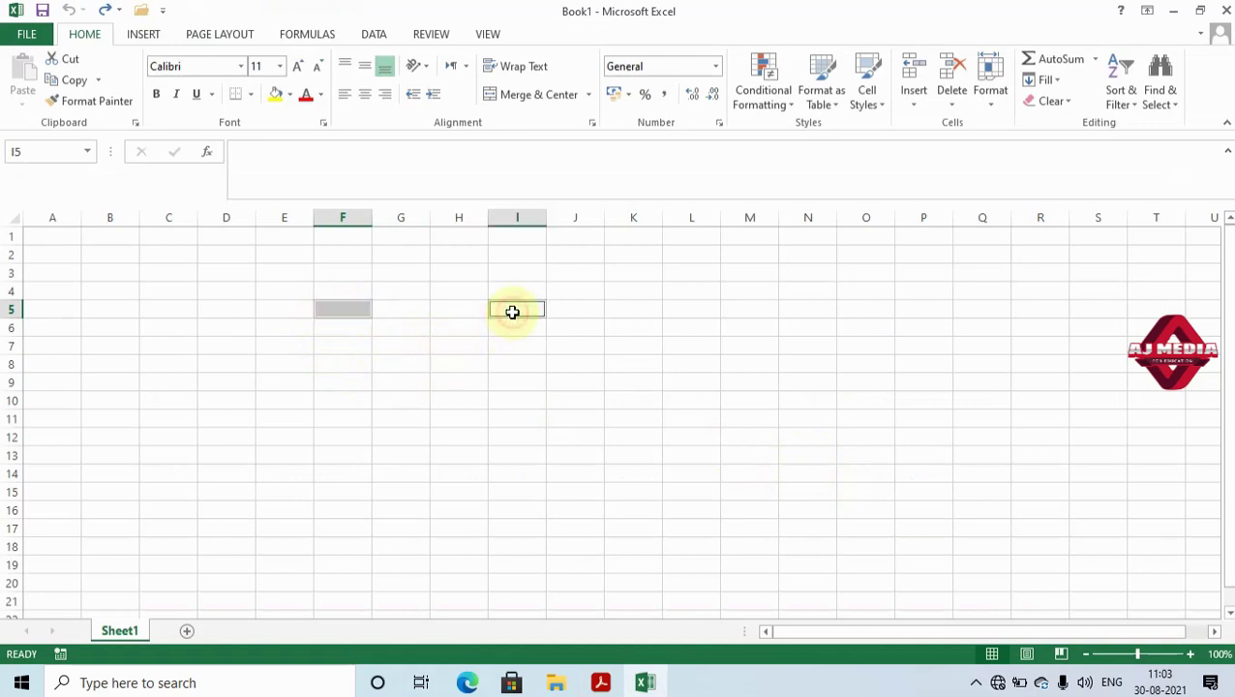
left_click(448, 368, "ctrl")
left_click(391, 365, "ctrl")
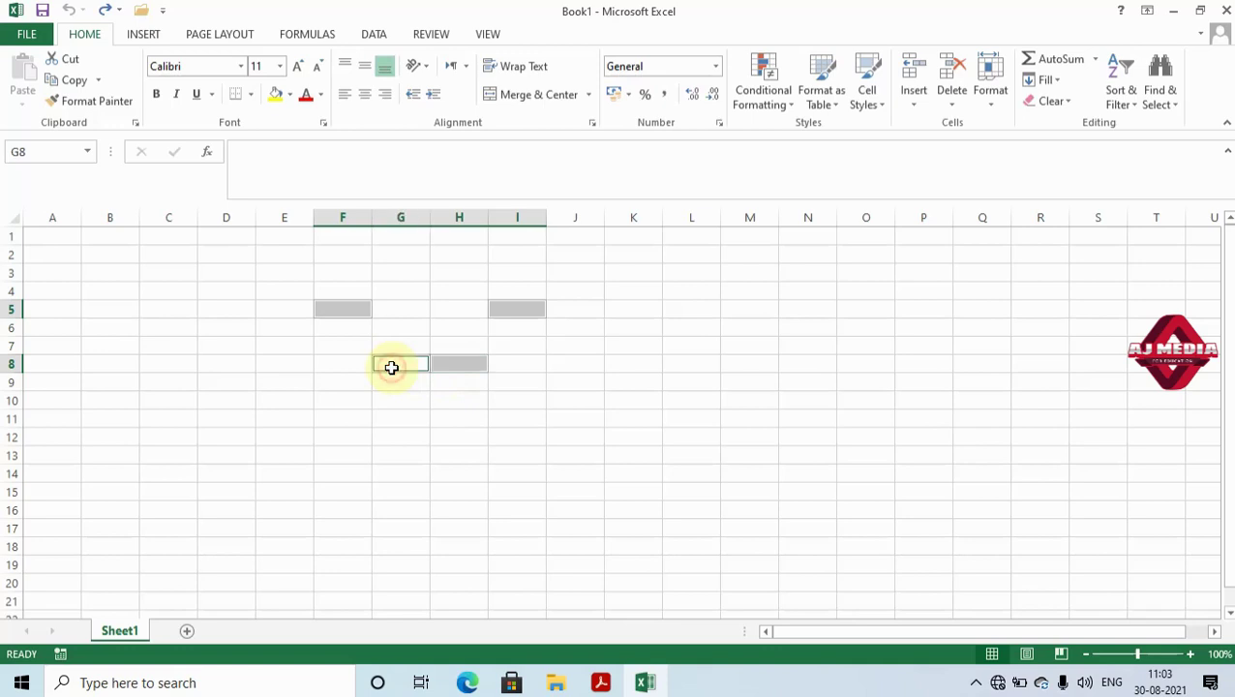
left_click(397, 253, "ctrl")
left_click(462, 252, "ctrl")
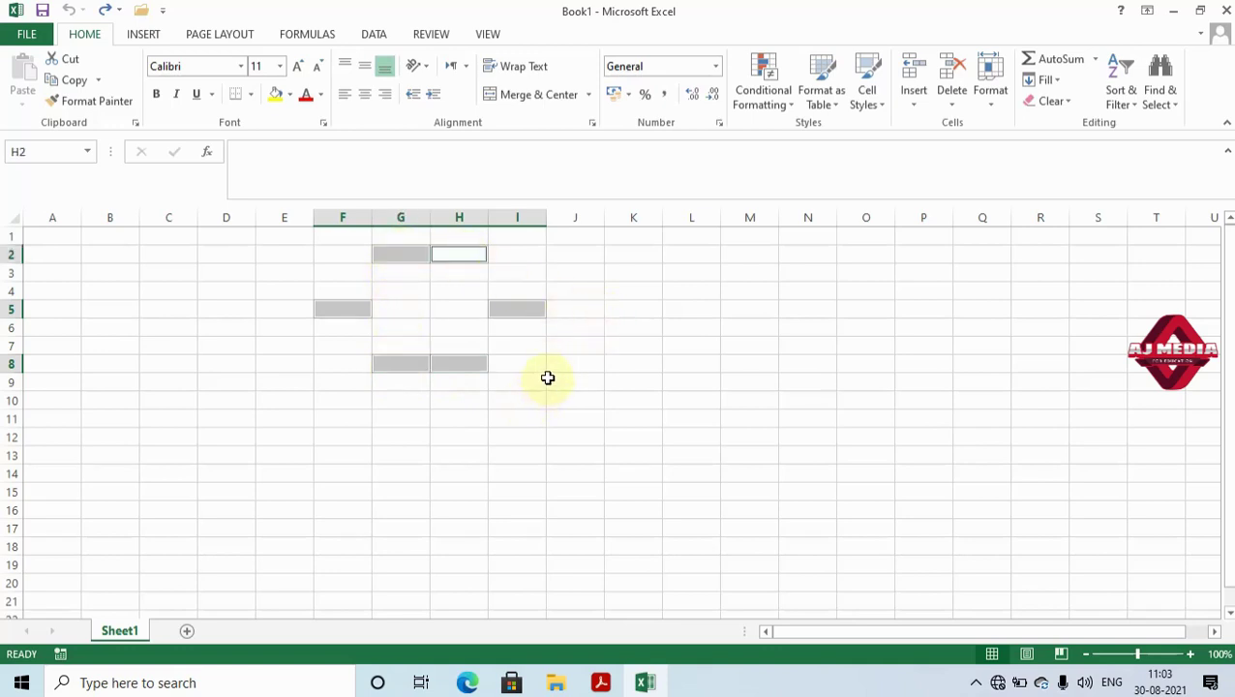
left_click(522, 399, "ctrl")
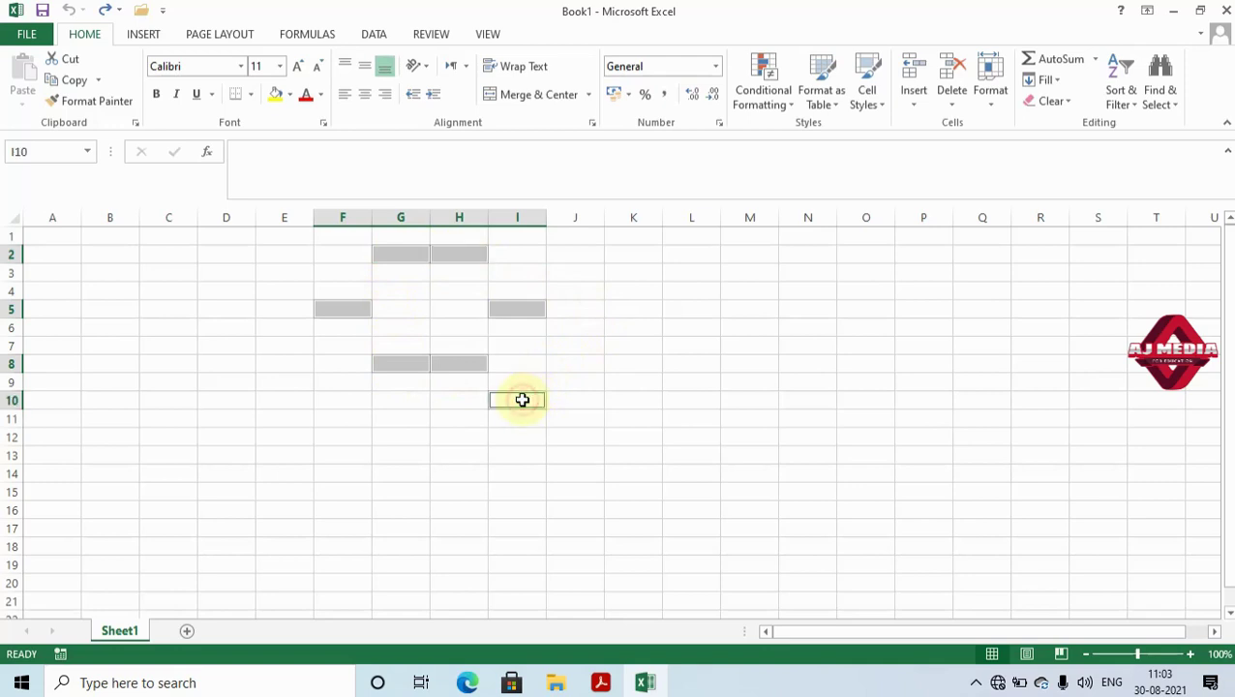
left_click(522, 238, "ctrl")
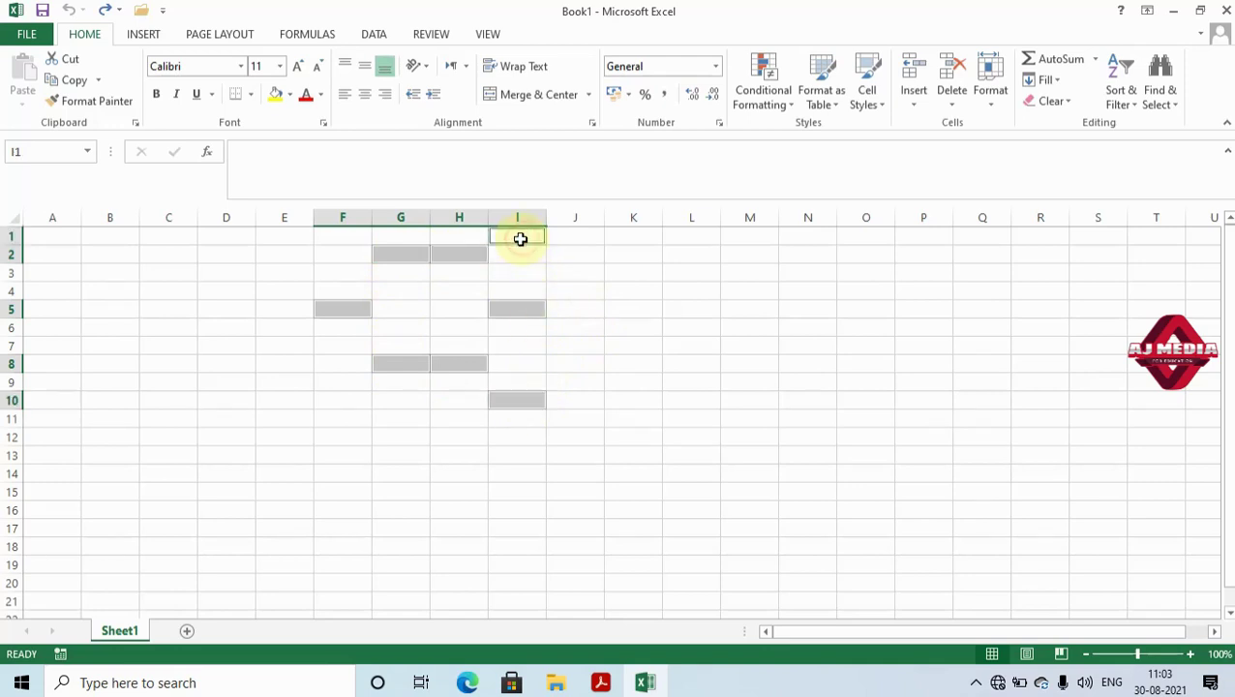
left_click(350, 237, "ctrl")
left_click(334, 383, "ctrl")
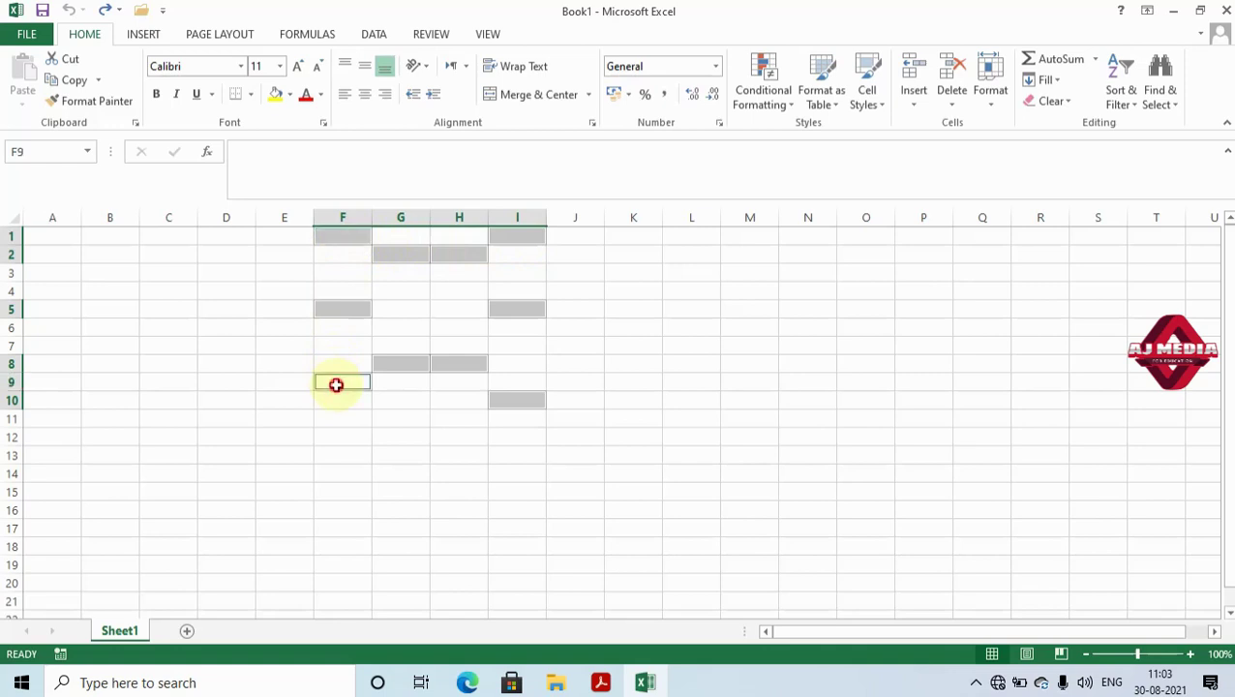
Add cells E6, E3, J3, J6, H4, G4, G6, H6 and K12 to the selection.
left_click(273, 330, "ctrl")
left_click(282, 271, "ctrl")
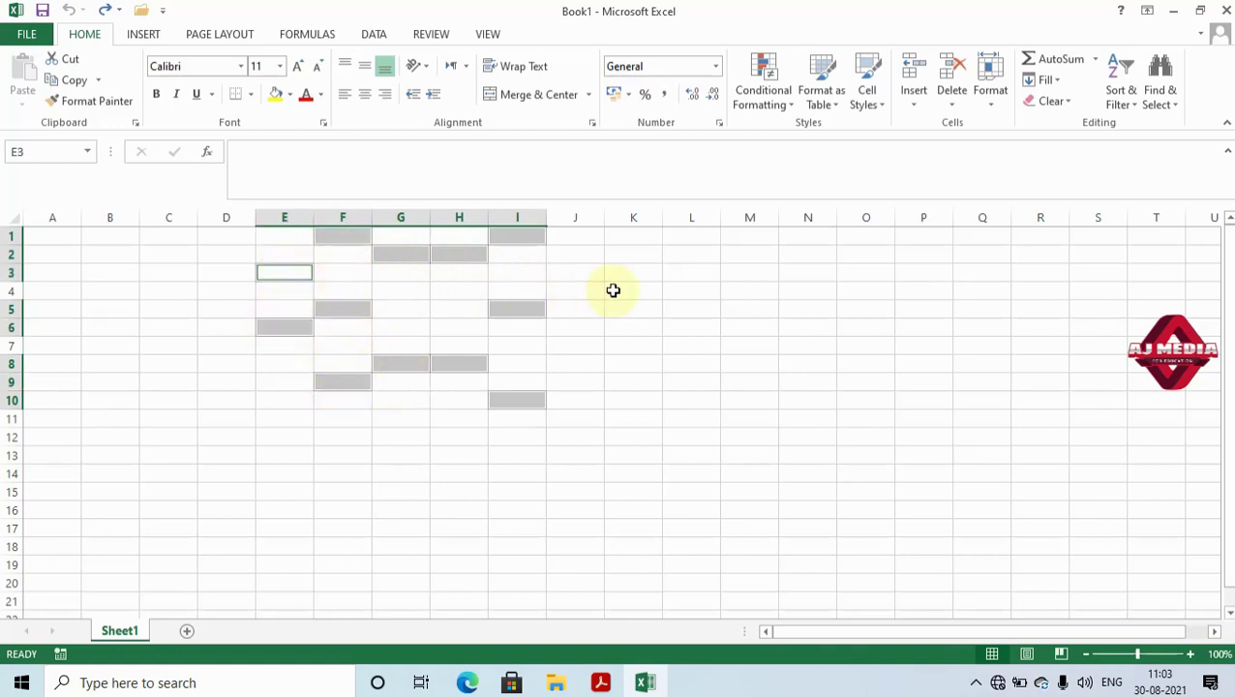
left_click(572, 274, "ctrl")
left_click(573, 329, "ctrl")
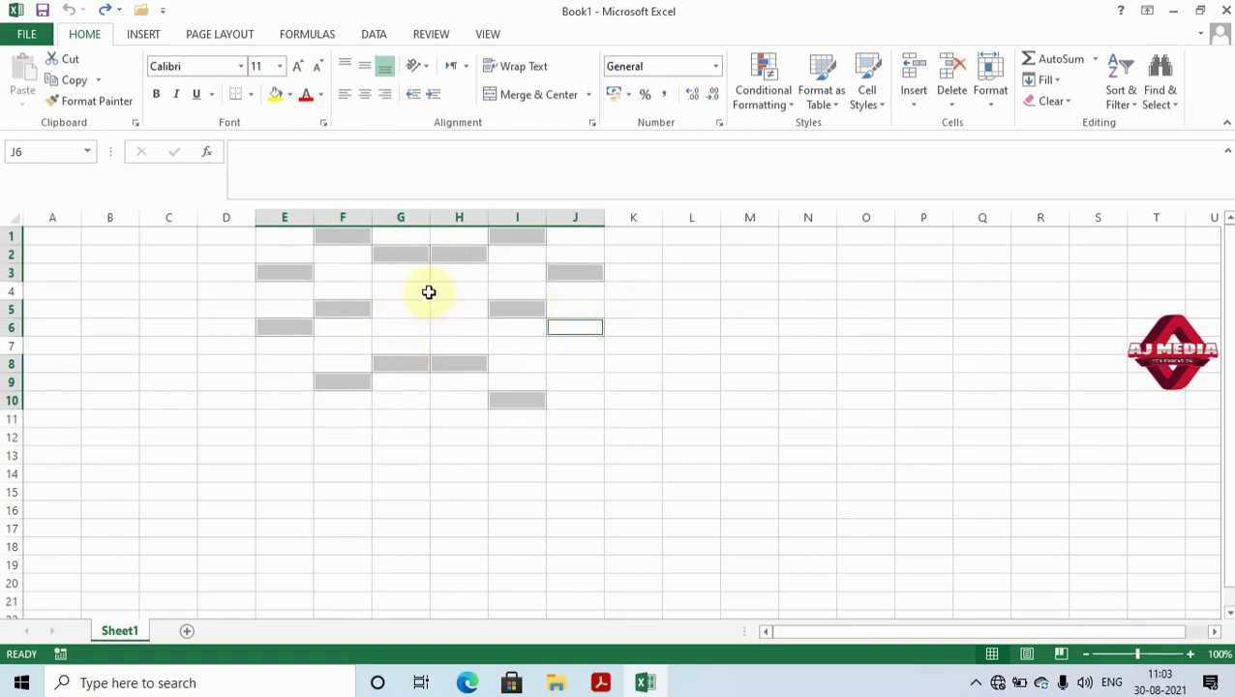
left_click(436, 291, "ctrl")
left_click(407, 291, "ctrl")
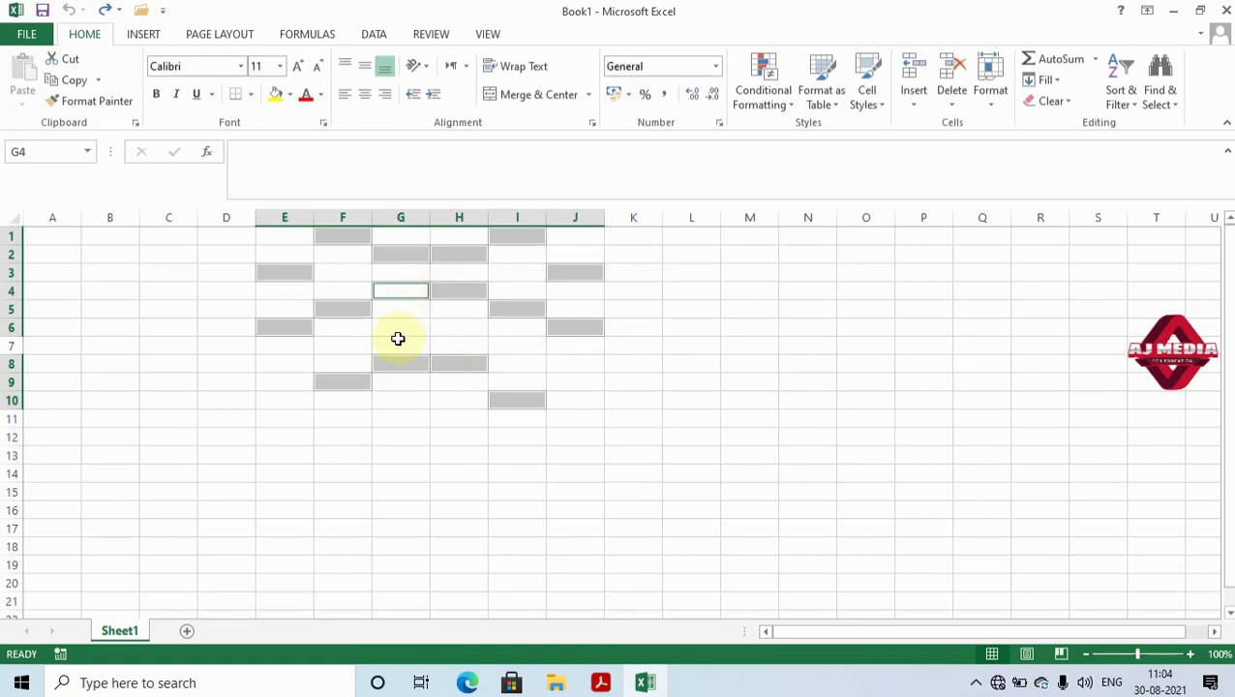
left_click(393, 325, "ctrl")
left_click(474, 328, "ctrl")
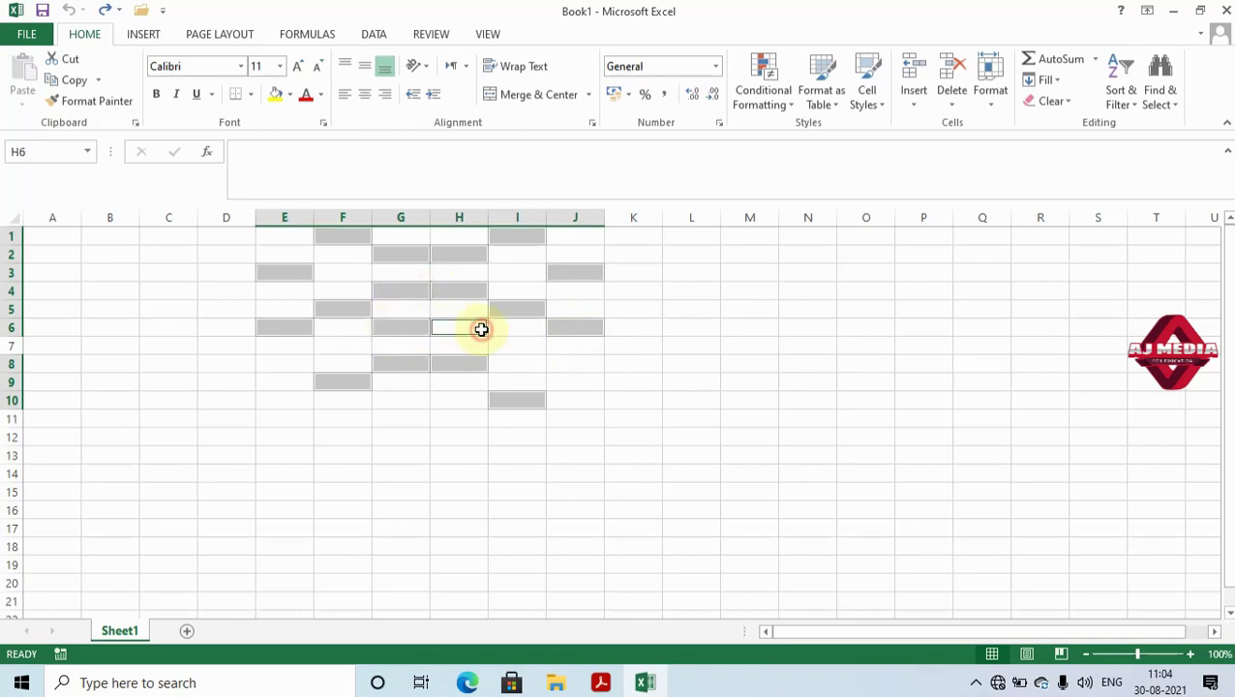
left_click(608, 434, "ctrl")
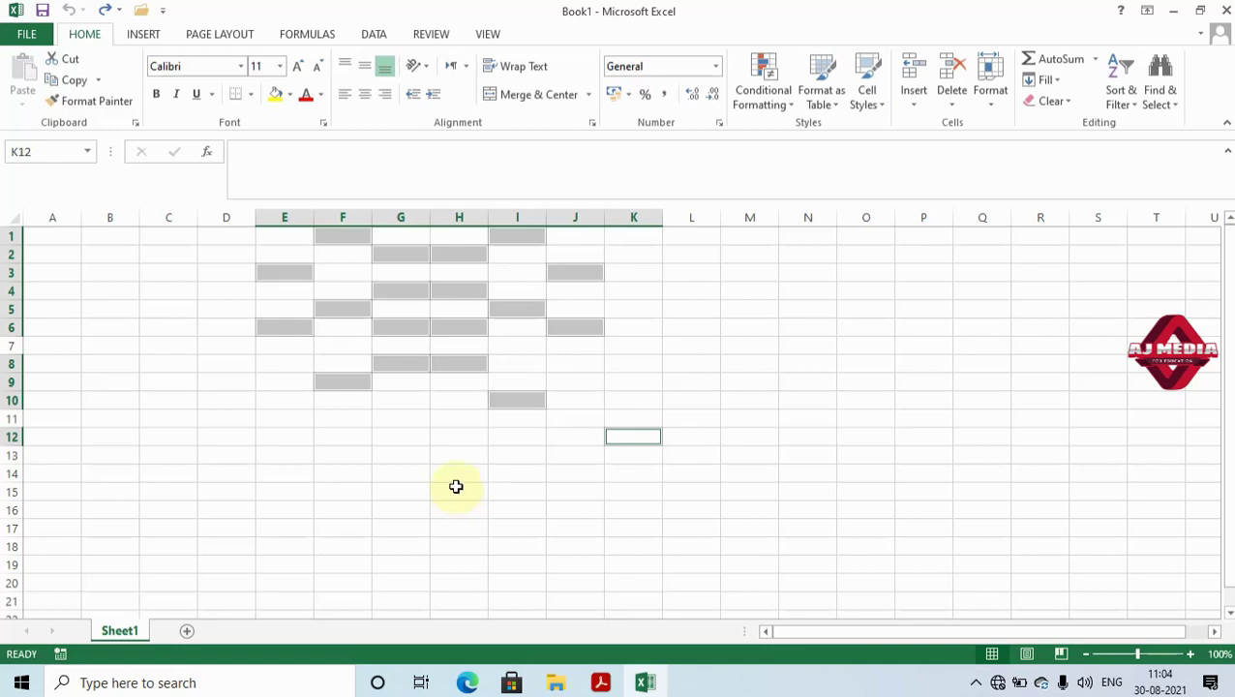
Scroll the PDF back to page 121's selecting-cells section, then return to Excel's Book1 and select F10.
key("alt+Tab")
scroll(722, 474, "down", 4)
scroll(711, 470, "up", 1)
scroll(721, 459, "up", 2)
scroll(731, 450, "up", 2)
scroll(730, 450, "up", 2)
scroll(734, 455, "up", 3)
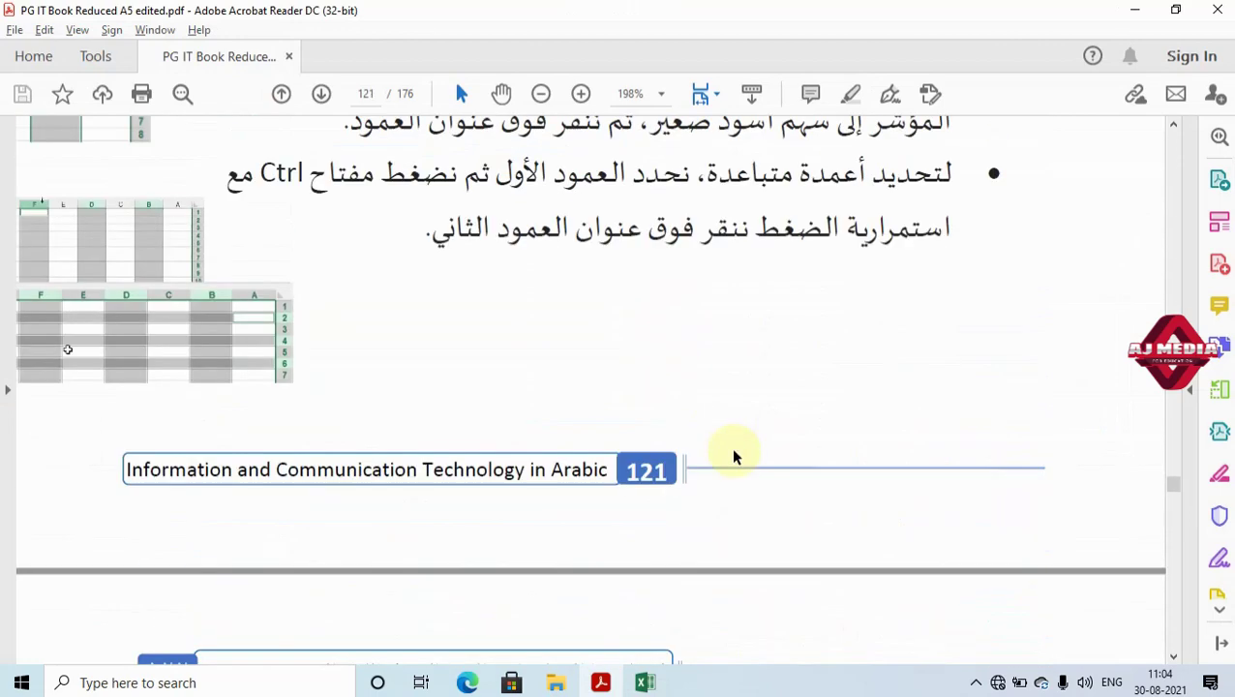
scroll(734, 455, "up", 2)
scroll(731, 449, "up", 2)
scroll(731, 449, "up", 3)
scroll(733, 450, "up", 4)
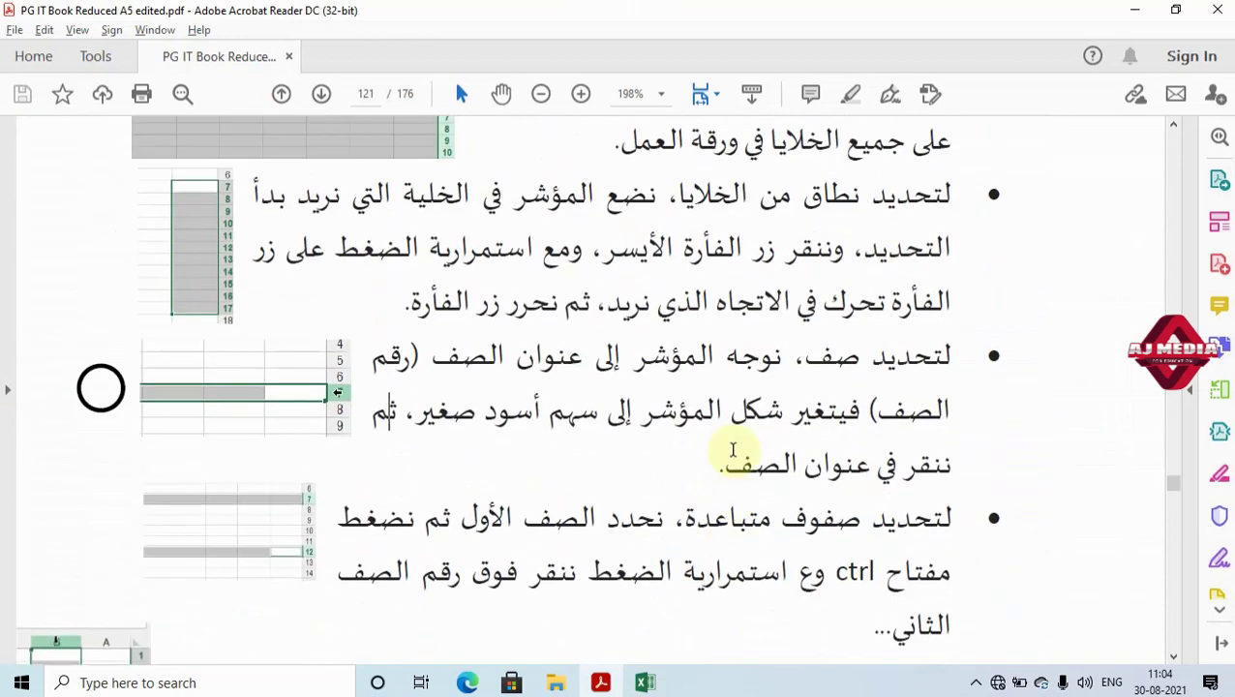
scroll(732, 449, "up", 3)
scroll(733, 449, "up", 4)
scroll(733, 449, "up", 2)
scroll(732, 449, "up", 1)
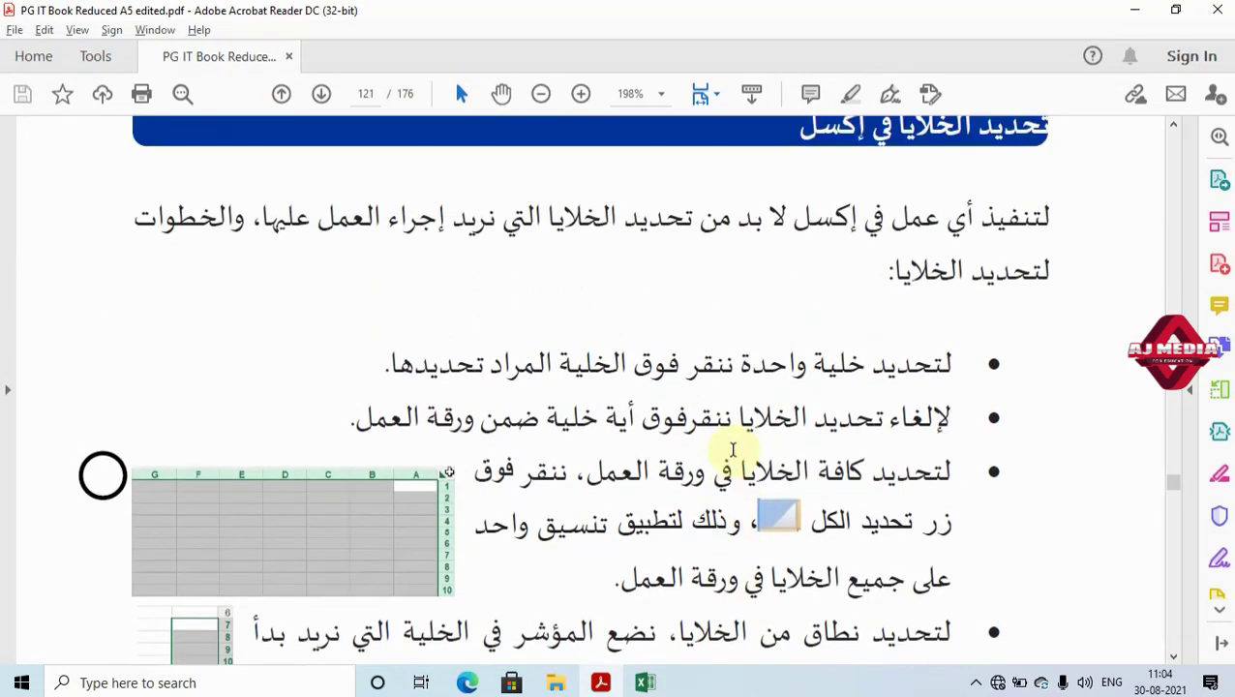
scroll(733, 449, "up", 2)
scroll(731, 442, "up", 3)
scroll(689, 450, "down", 1)
scroll(687, 450, "down", 2)
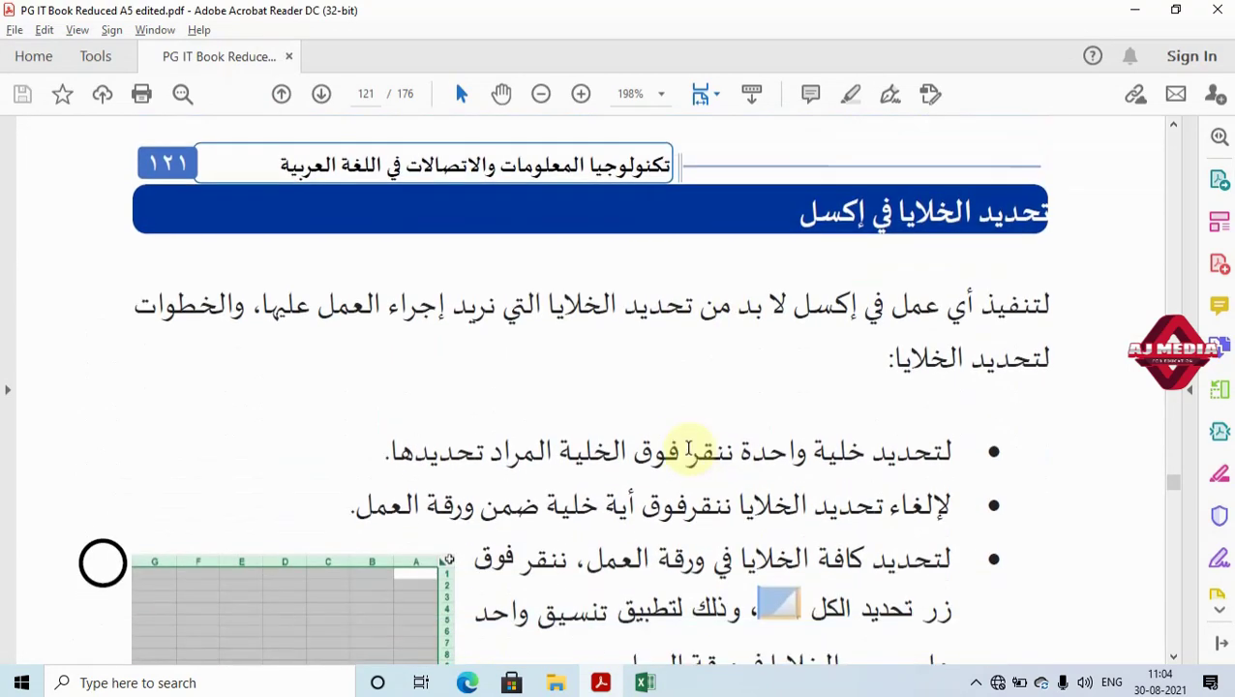
scroll(687, 449, "down", 1)
scroll(674, 444, "down", 1)
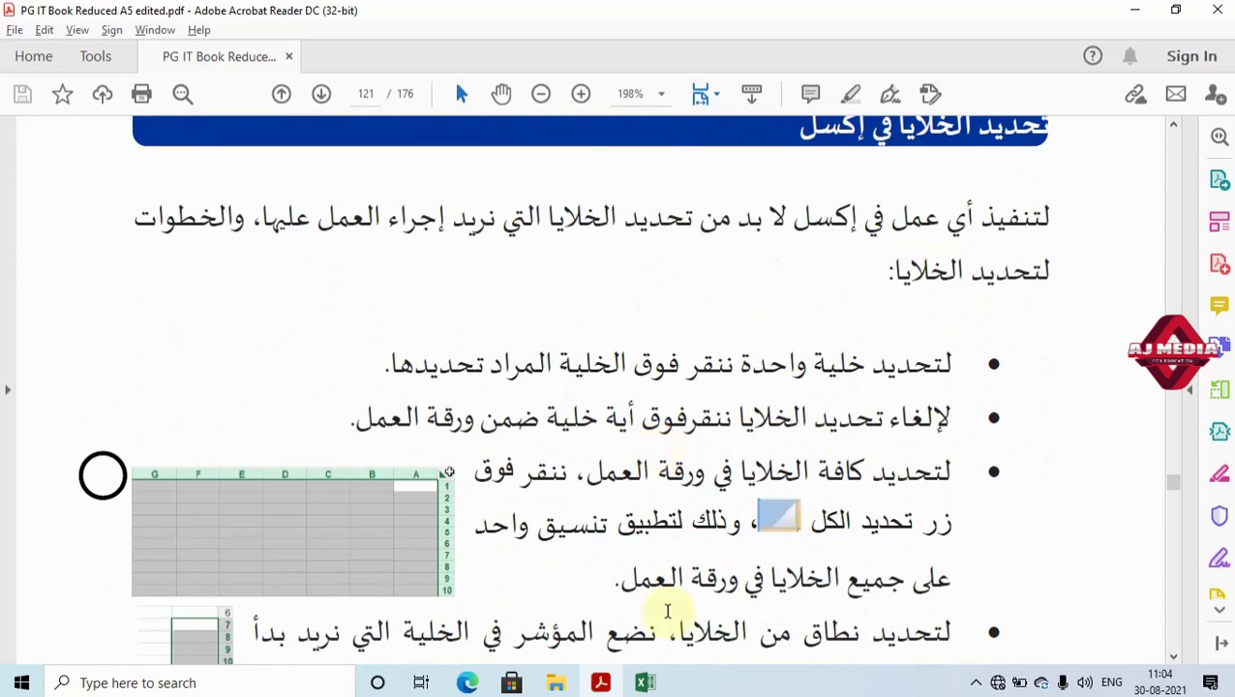
left_click(645, 682)
left_click(353, 397)
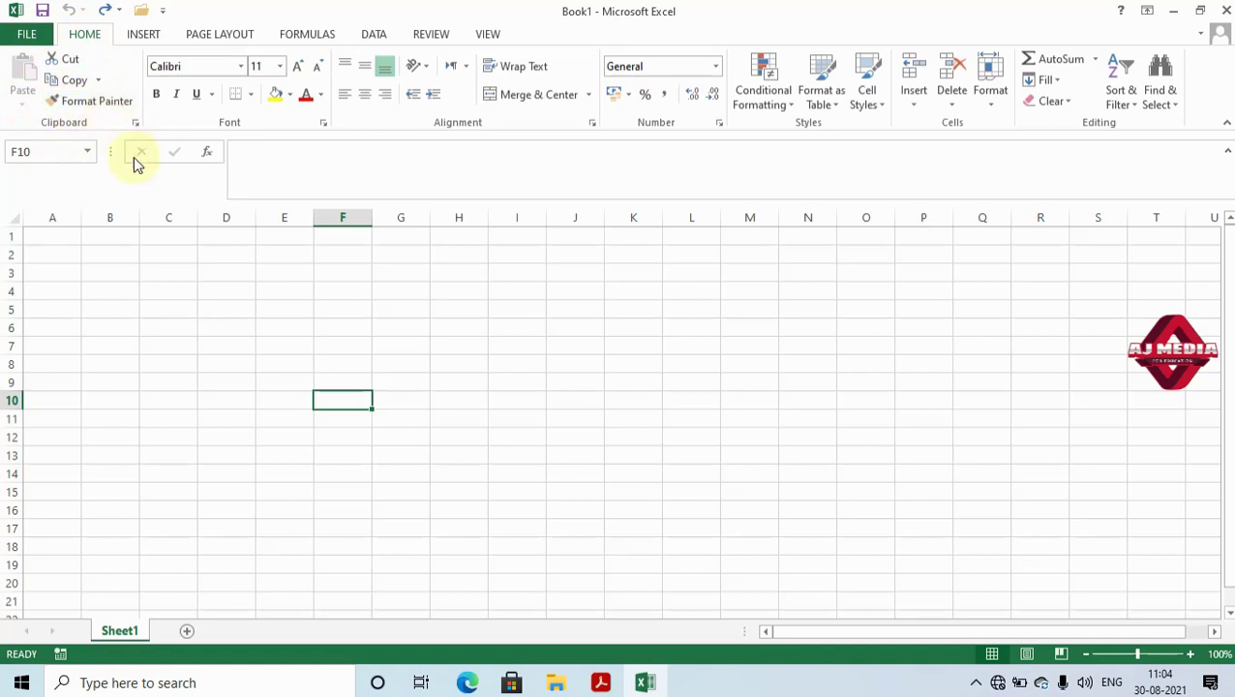
Select cell E7, then the single cell F6 in the empty Sheet1.
left_click(304, 344)
left_click(332, 330)
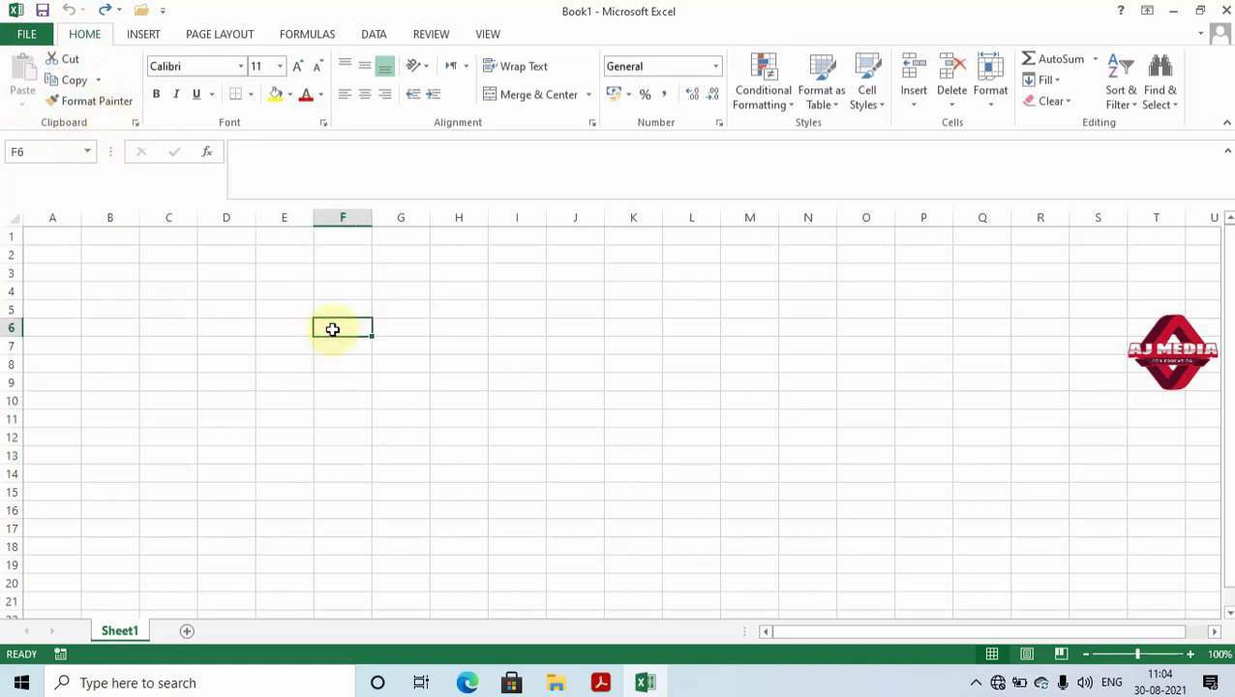
Enter fdfd in F6 and copy it into F9 using Copy and Paste on the Home tab.
type("fdfd")
left_click(319, 400)
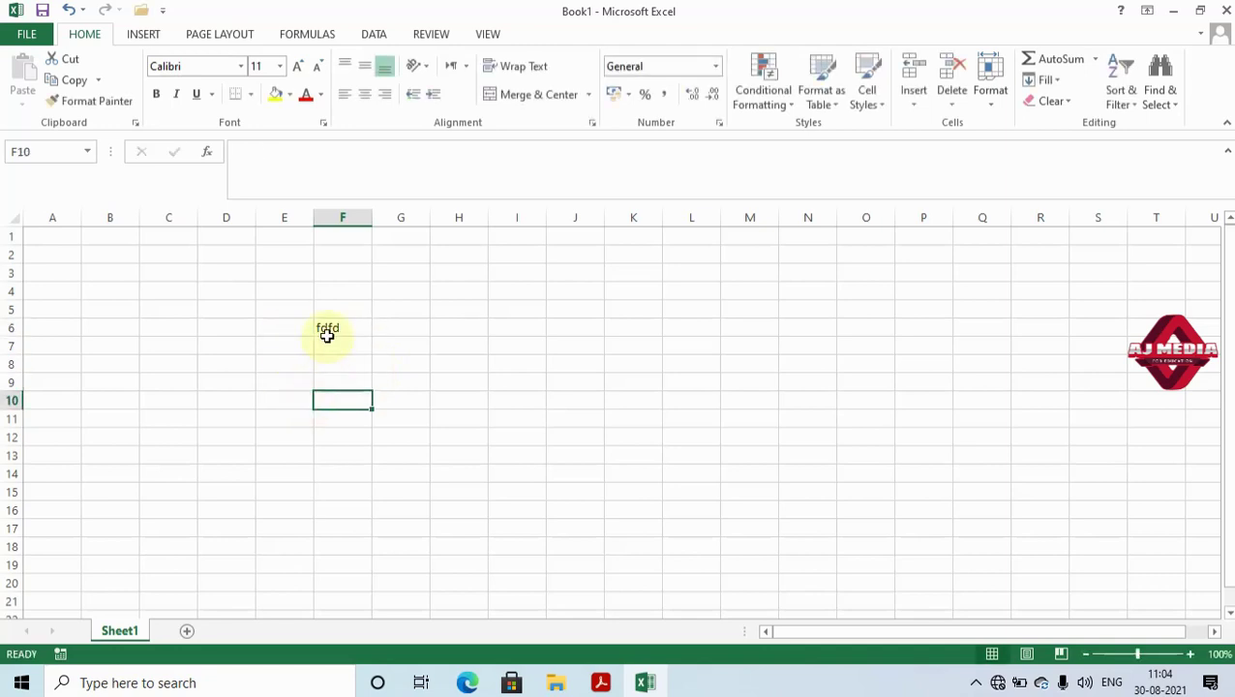
left_click(323, 328)
left_click(74, 79)
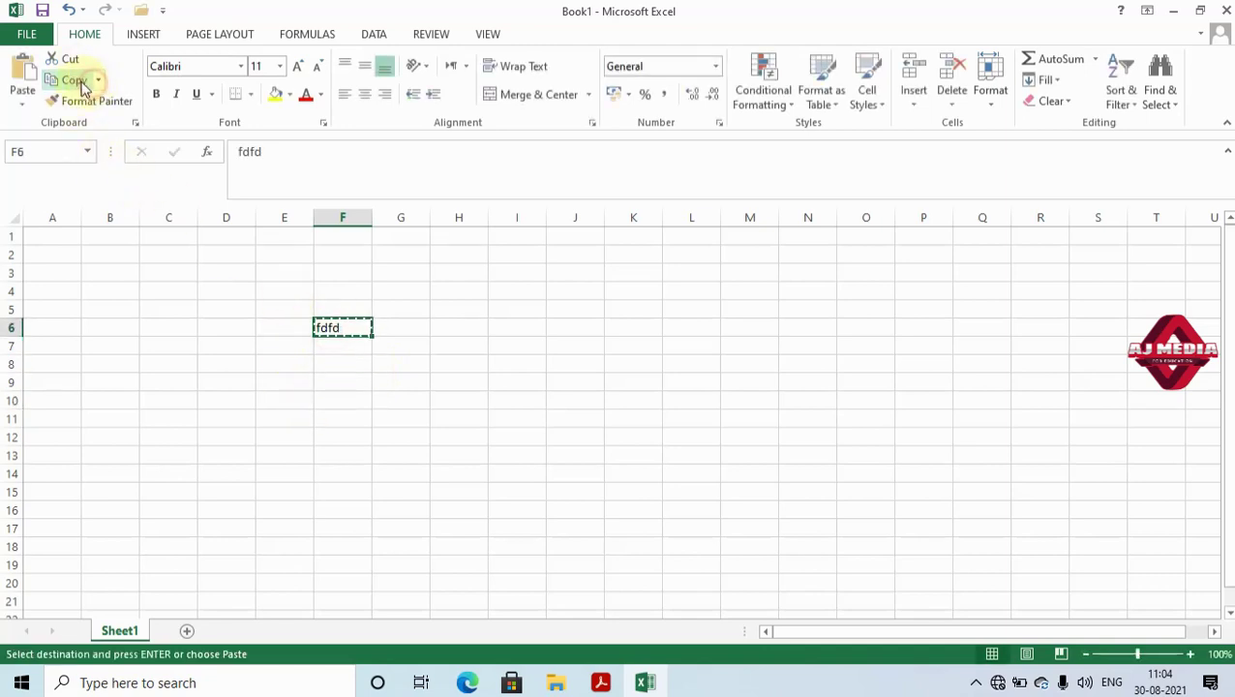
left_click(19, 106)
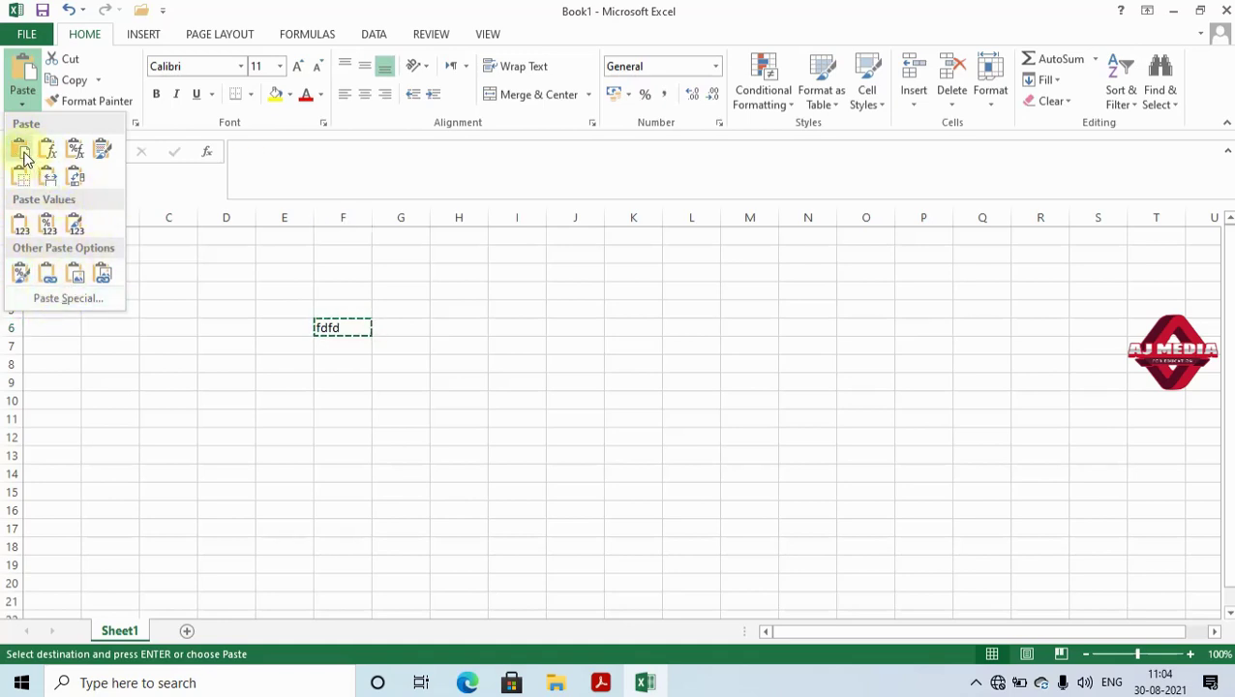
left_click(354, 383)
left_click(354, 383)
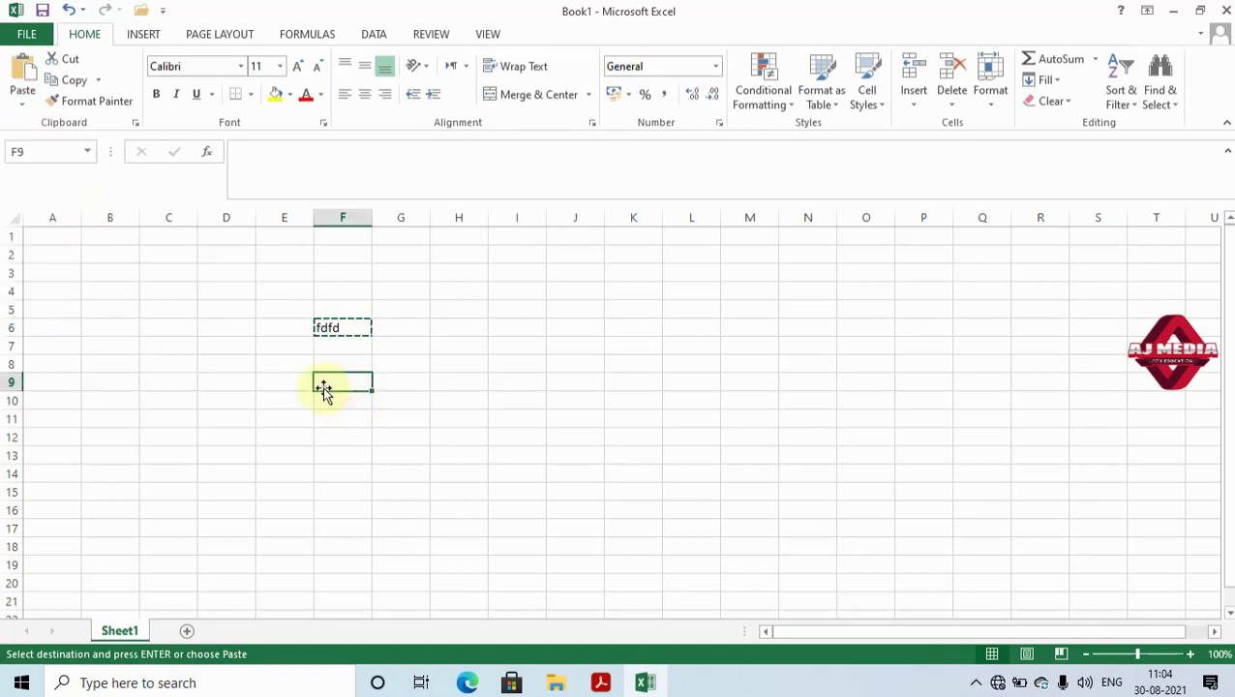
left_click(22, 101)
left_click(20, 150)
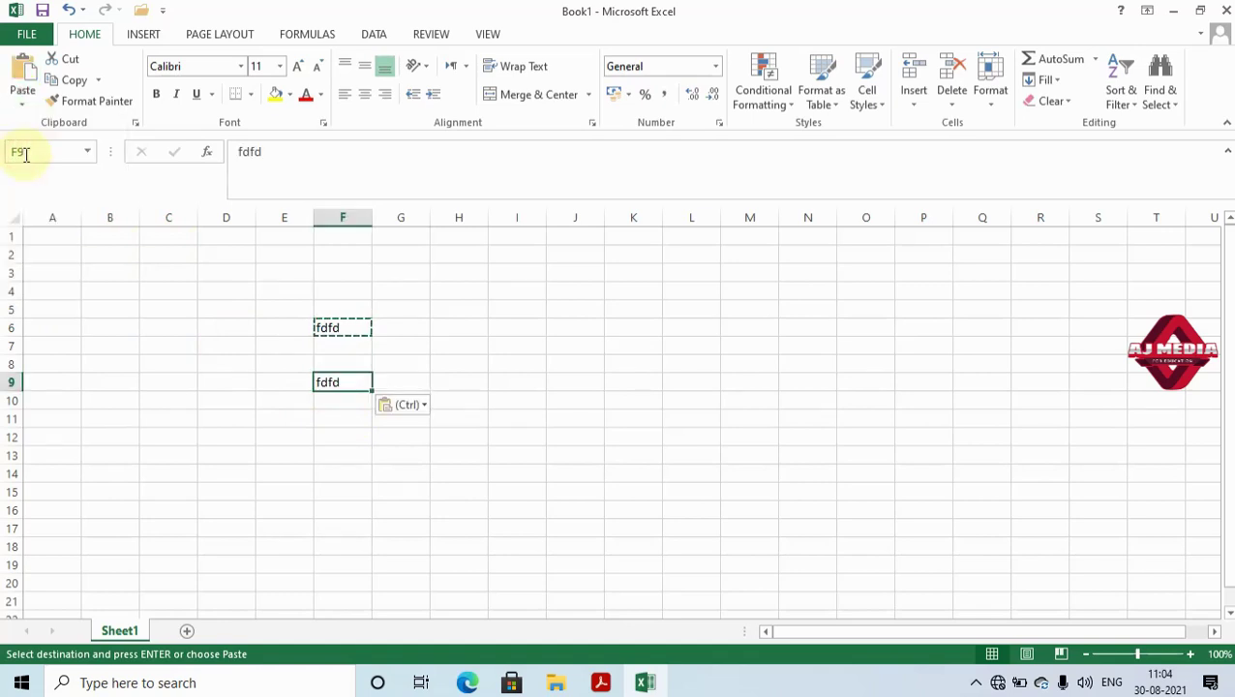
left_click(437, 348)
left_click(511, 292)
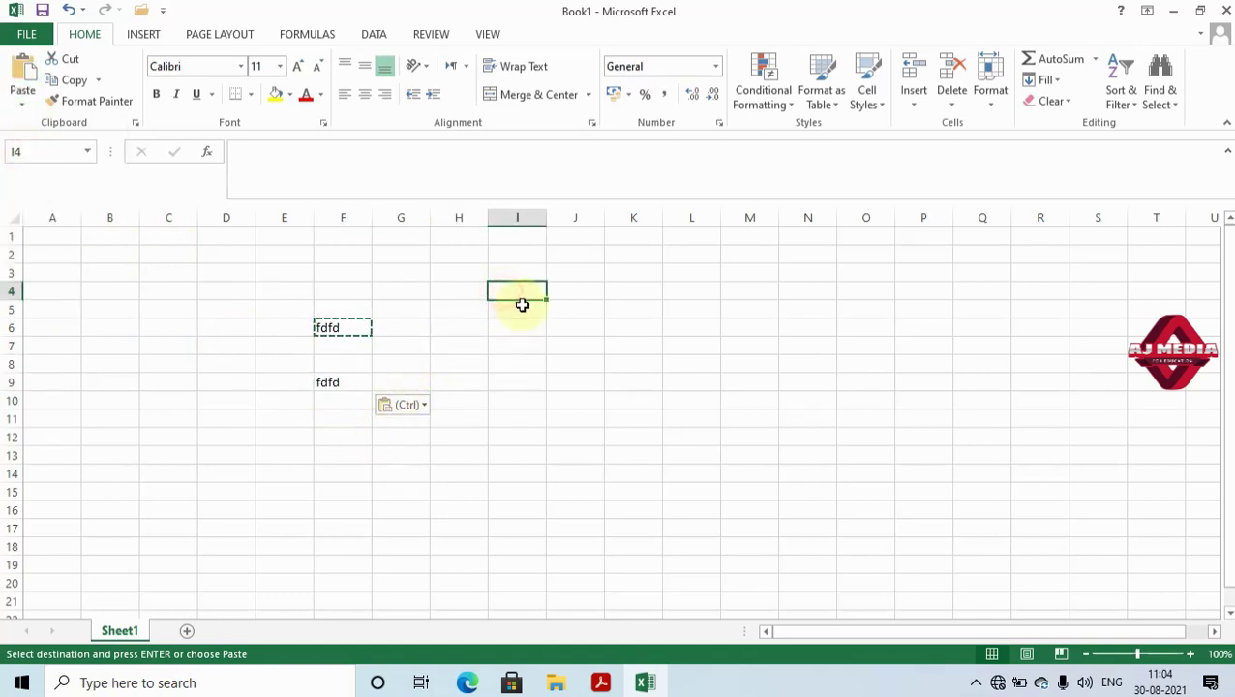
Enter 12 and 21 in I4:I5, and 3 and 34 in J4:J5.
type("12")
key("Return")
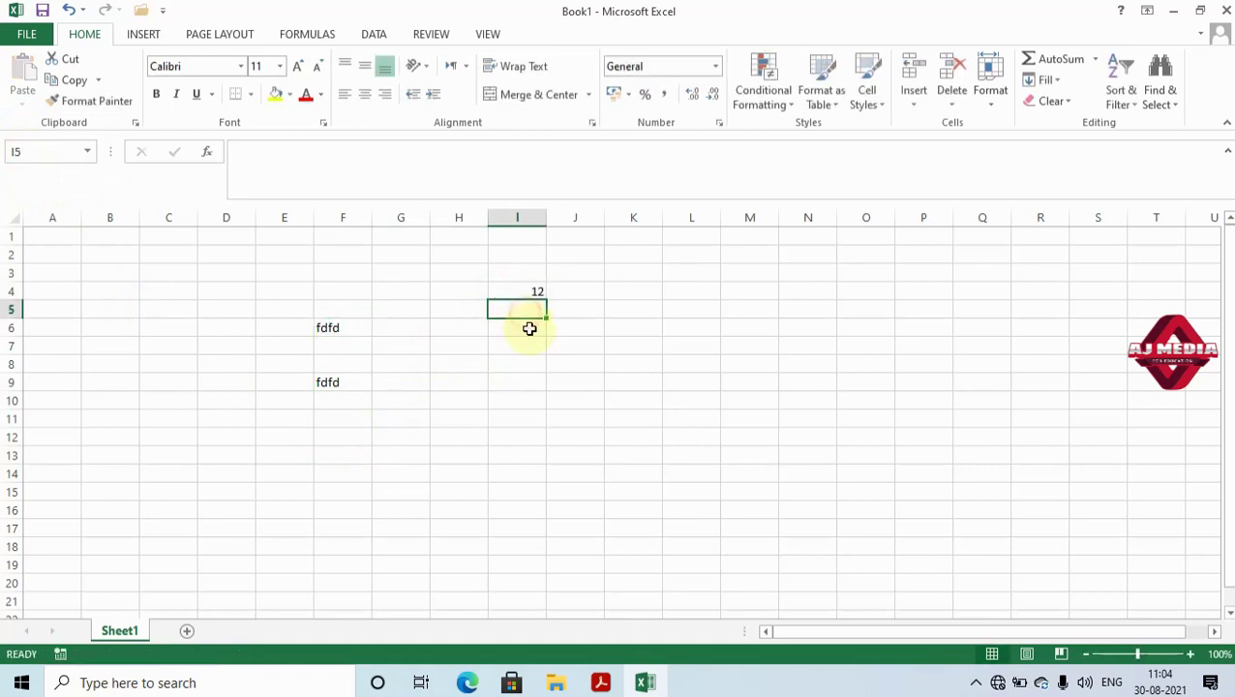
type("21")
left_click(533, 340)
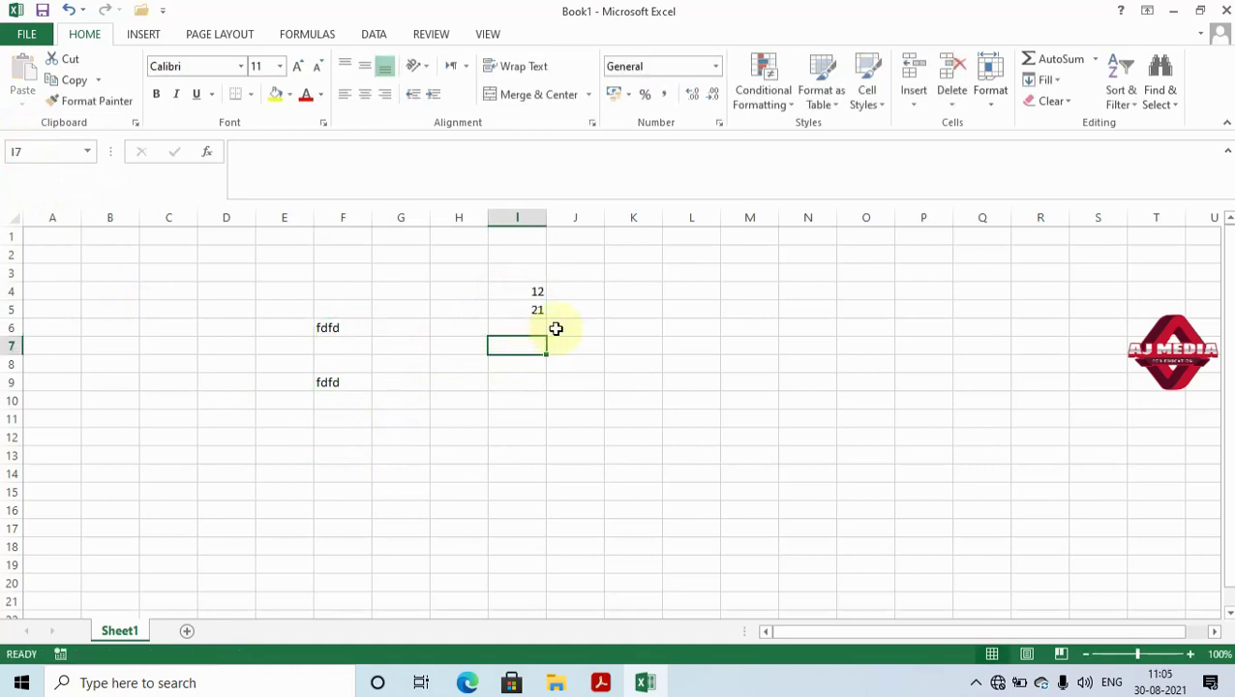
left_click(590, 293)
type("3")
left_click(568, 309)
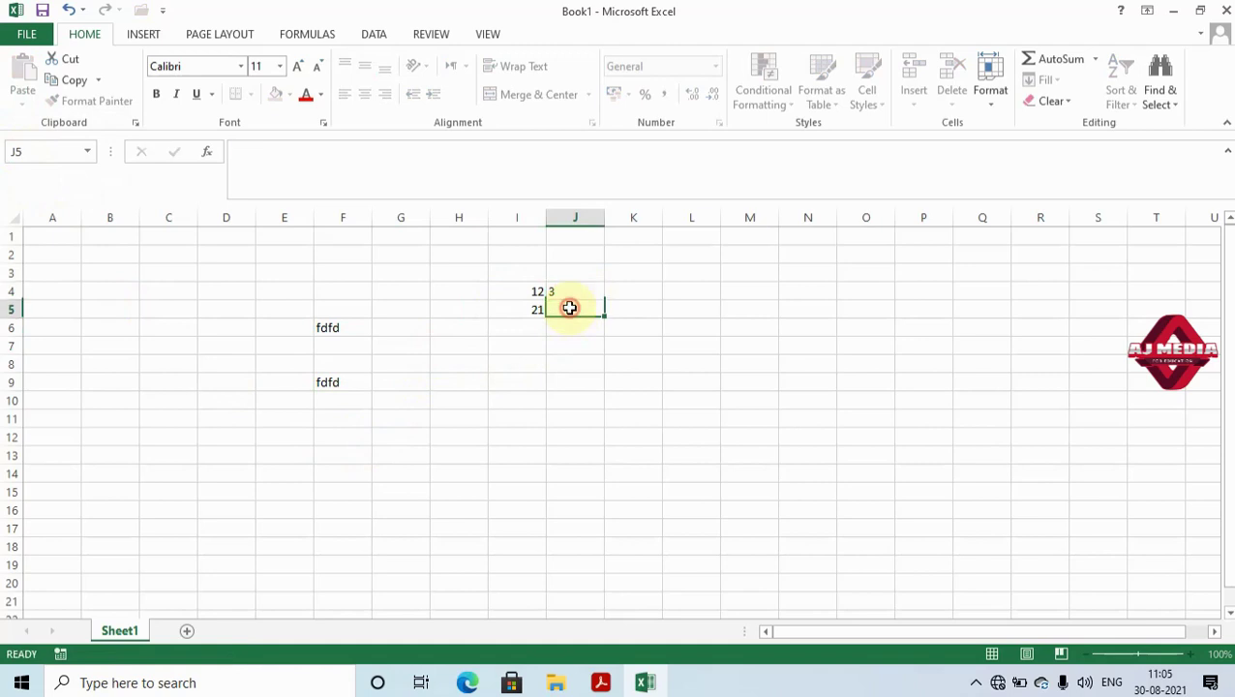
type("34")
left_click(575, 335)
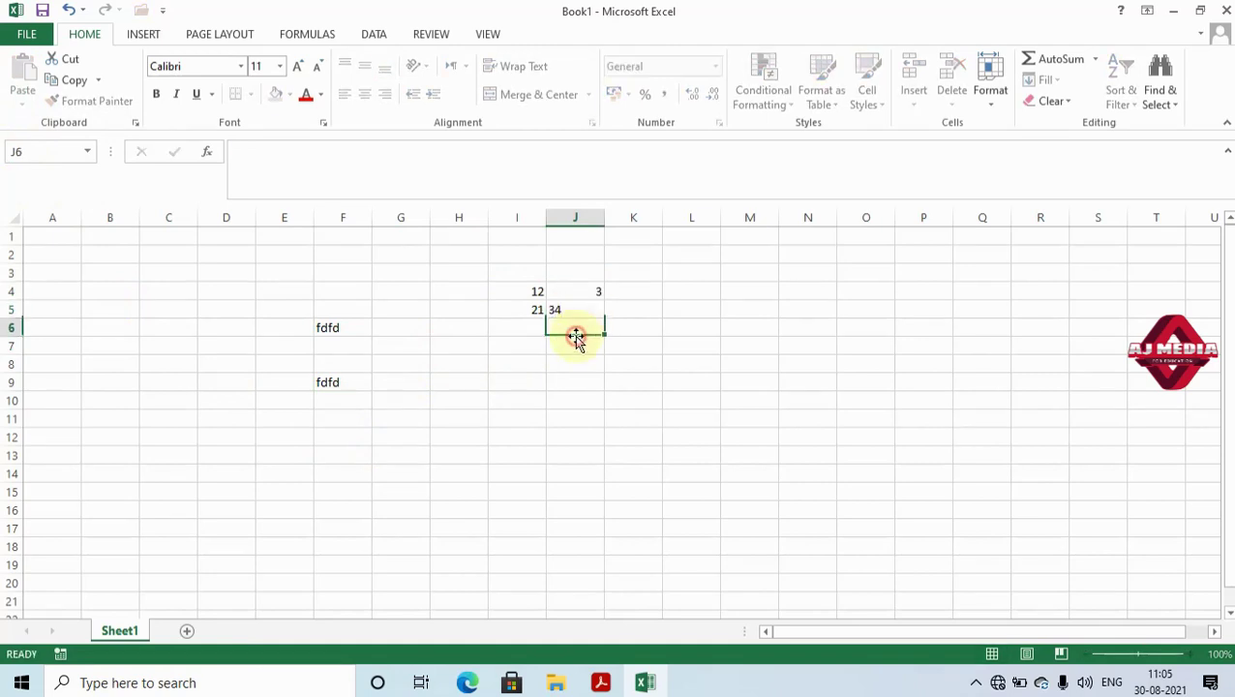
Put =I4+J4 in K4 and fill it down to K5, giving totals 15 and 55.
left_click(646, 294)
type("=")
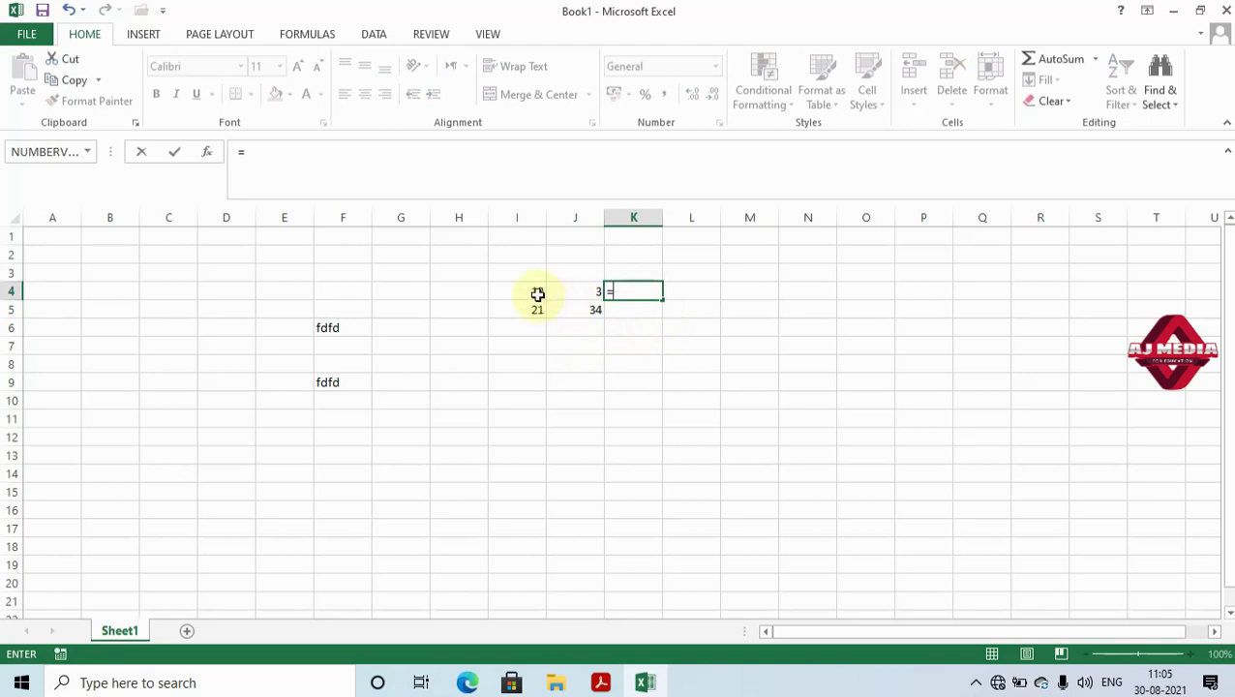
left_click(538, 295)
type("+")
left_click(577, 293)
type("+")
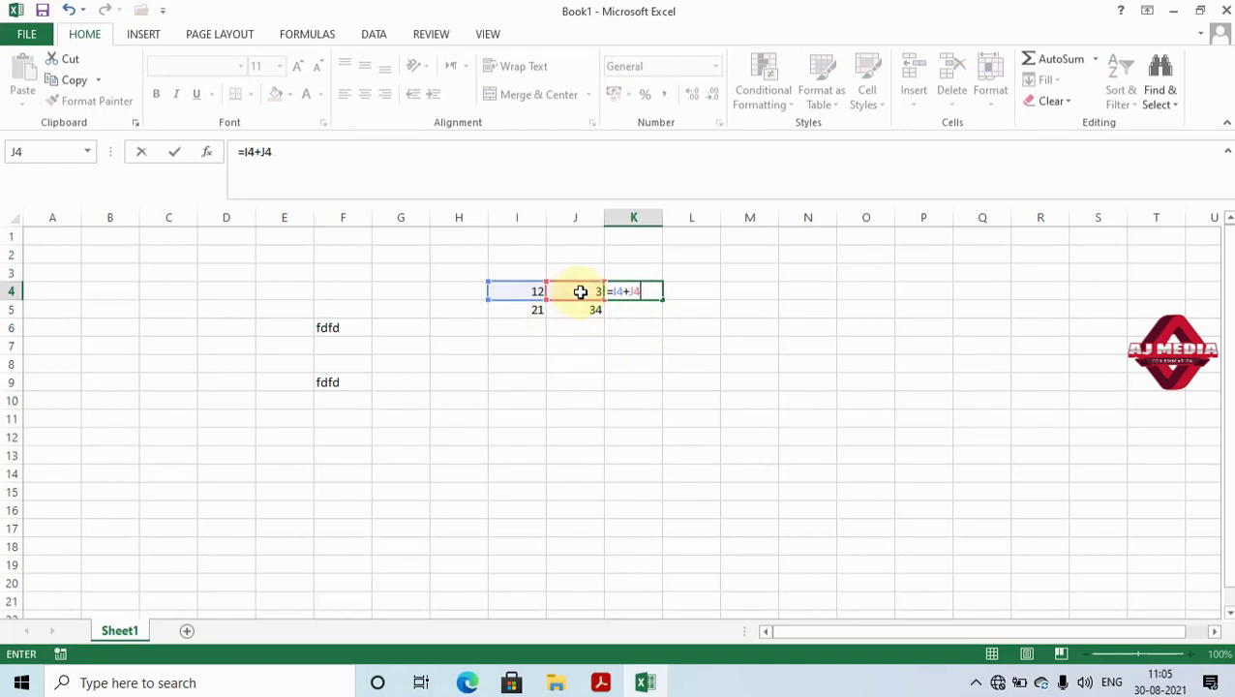
key("Return")
left_click(650, 295)
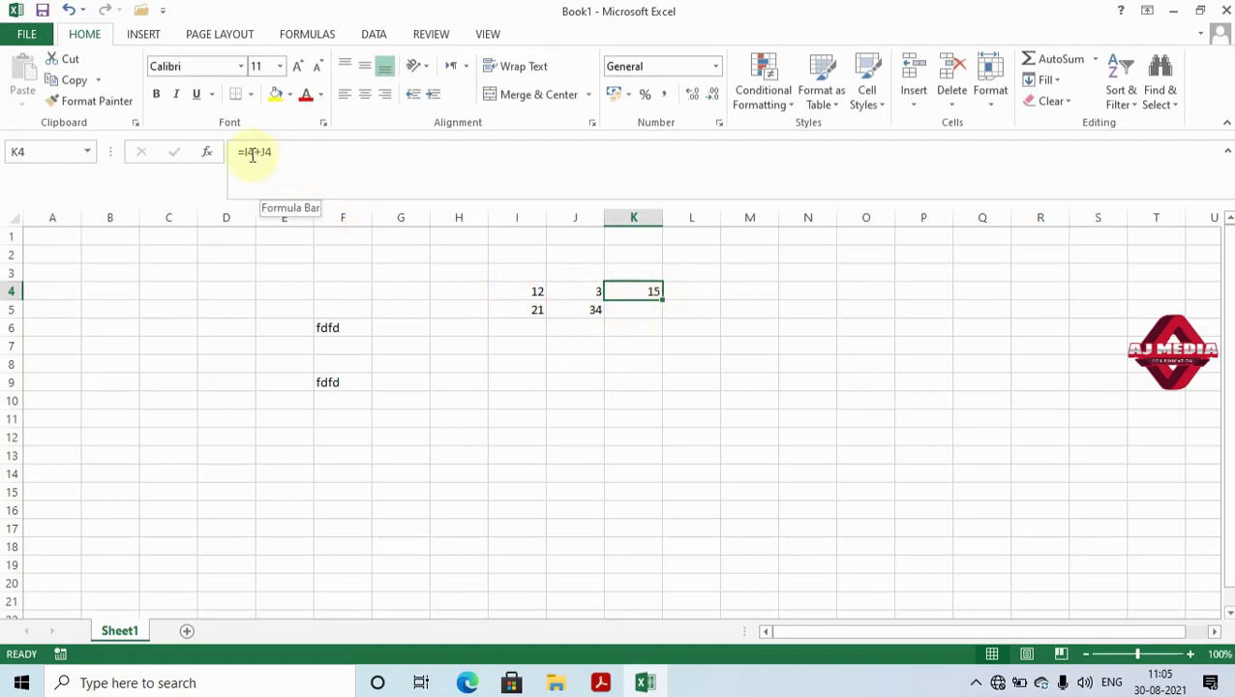
left_click_drag(664, 304, 663, 316)
left_click(629, 311)
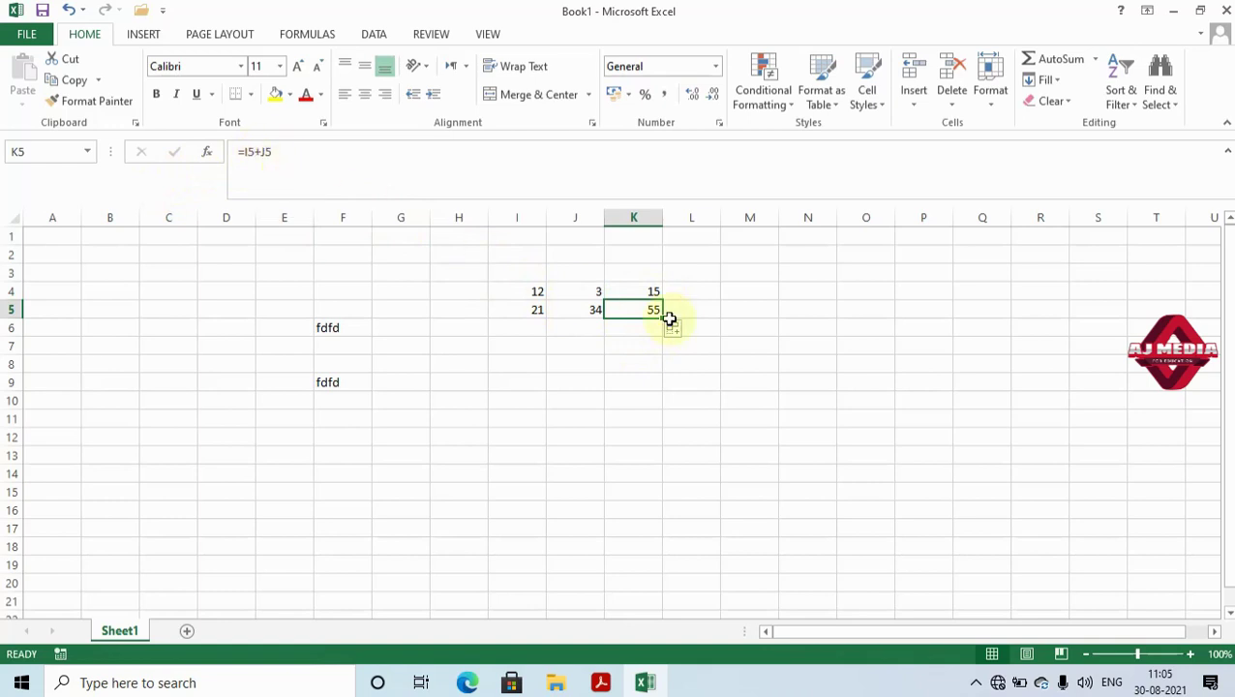
left_click(633, 290)
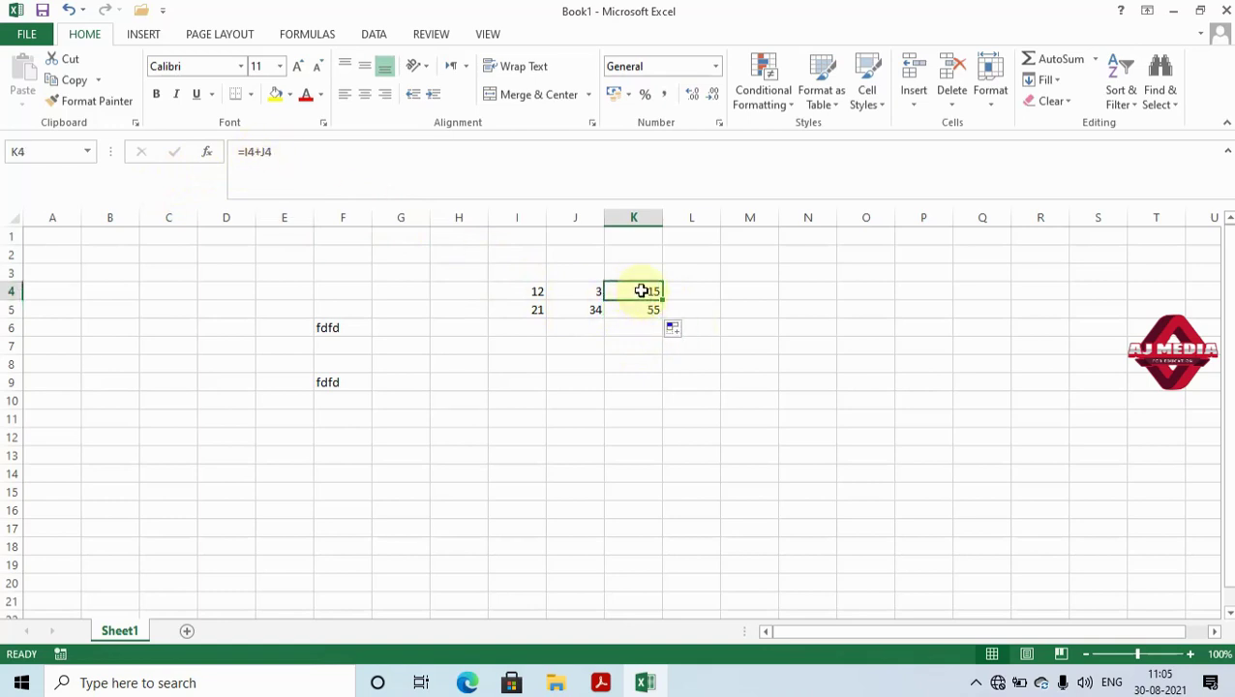
left_click_drag(642, 290, 646, 309)
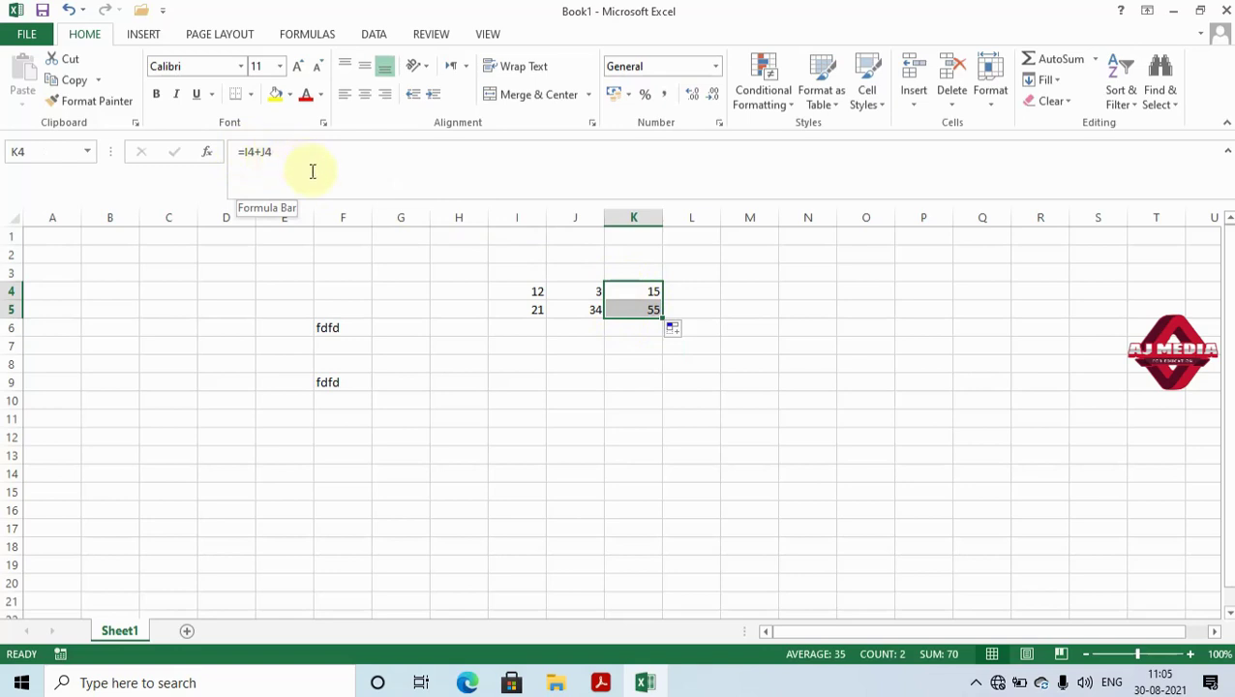
Copy K4:K5 and paste them into H9:H10 as Values only (15 and 55).
left_click(70, 80)
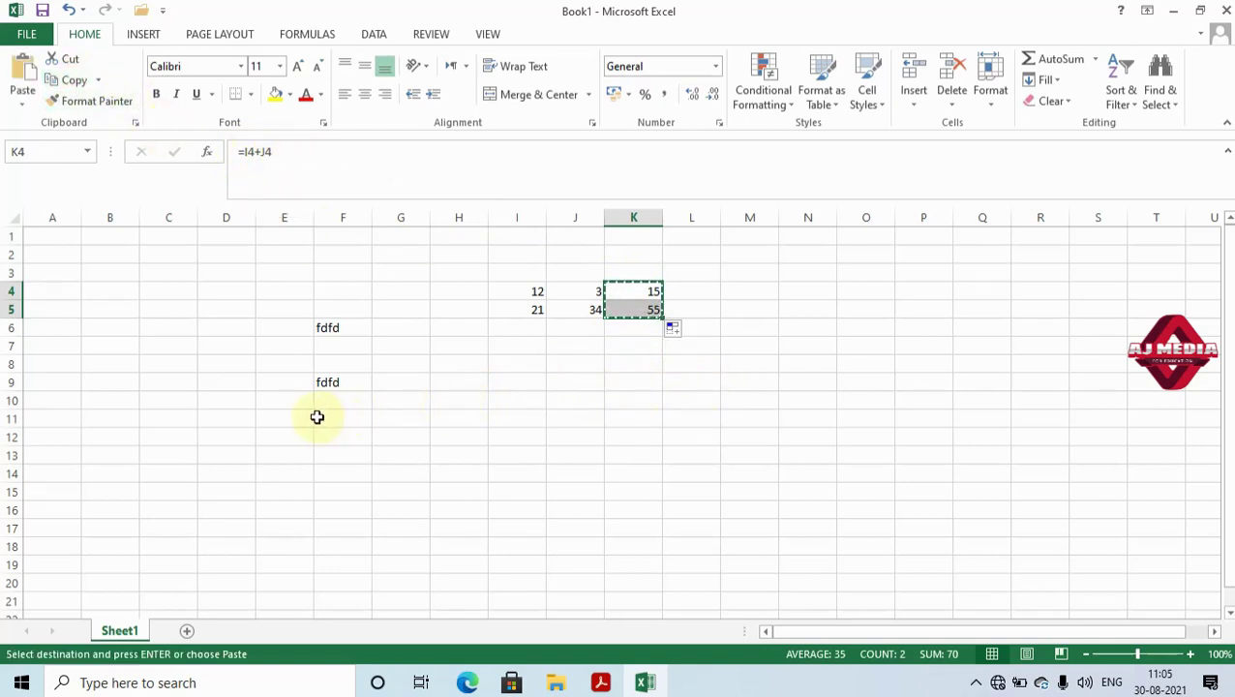
left_click(466, 385)
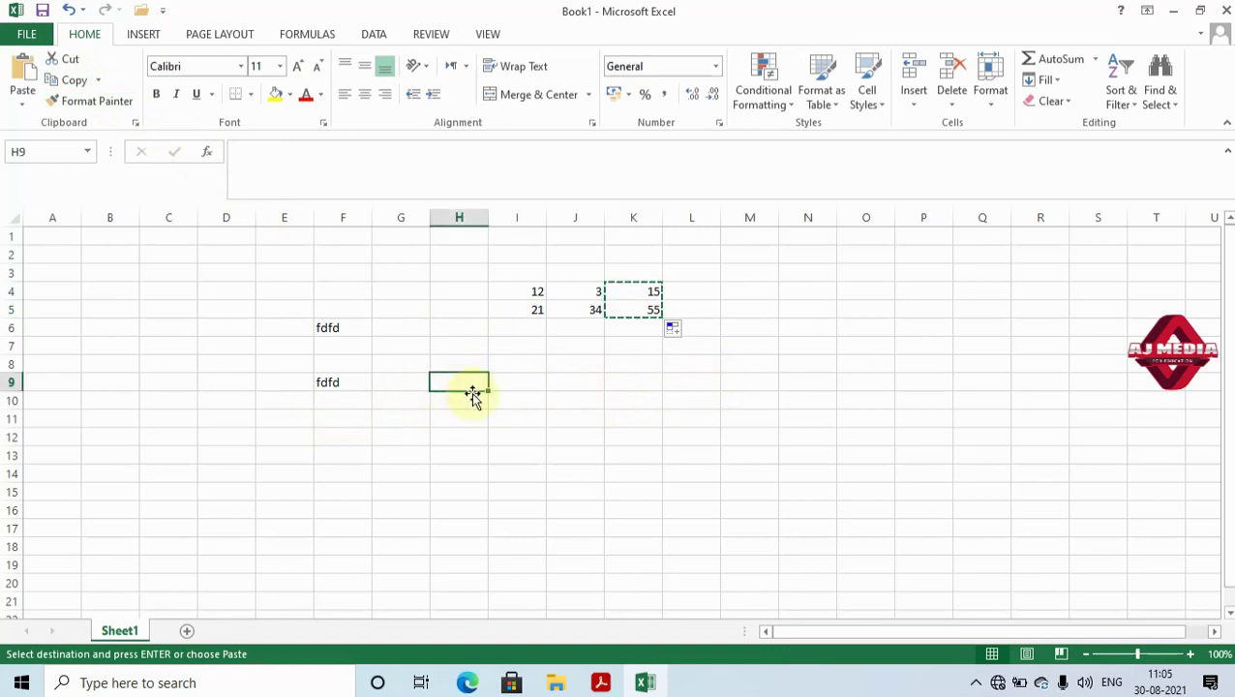
left_click(22, 101)
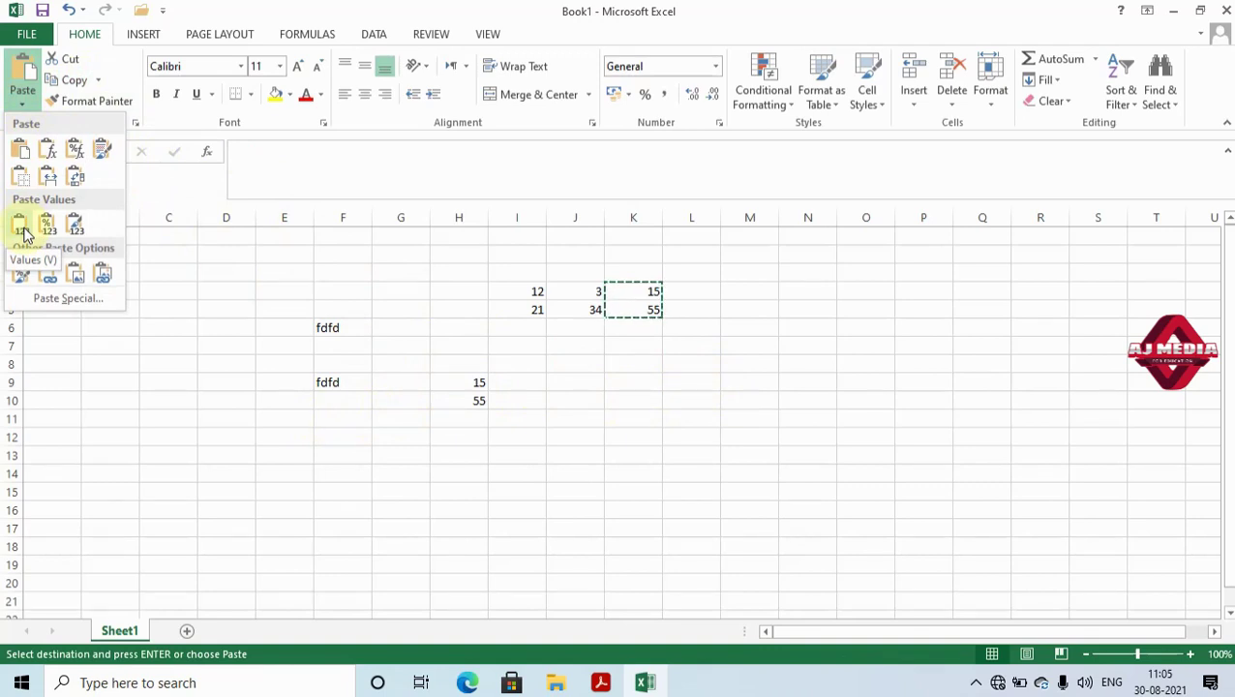
left_click(25, 236)
left_click(468, 470)
left_click(469, 382)
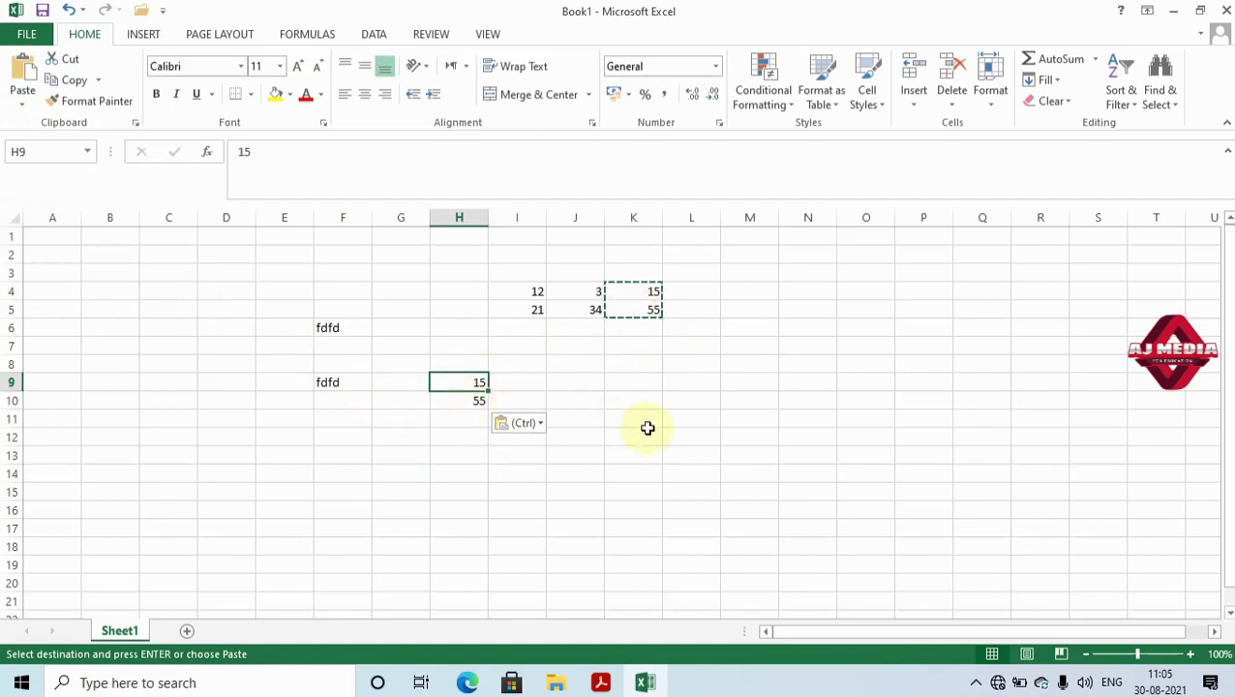
left_click(636, 381)
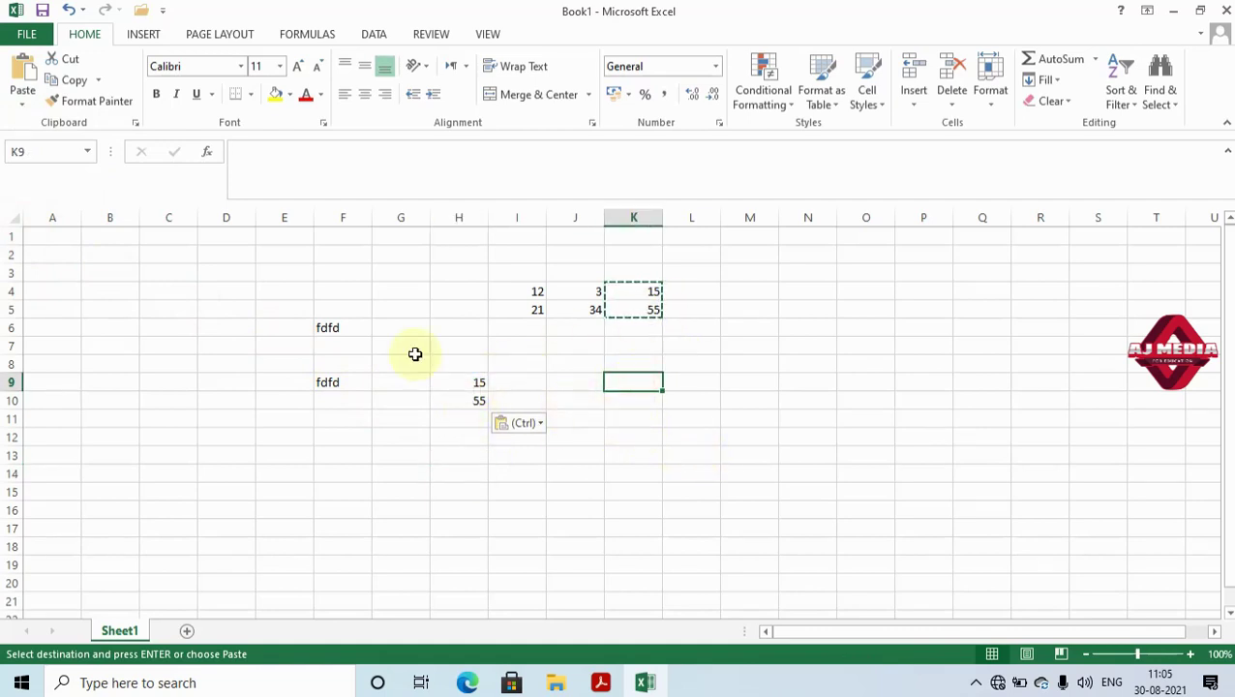
Paste the K4:K5 formulas into K9:K10 and confirm they read =I9+J9 and =I10+J10.
left_click(23, 100)
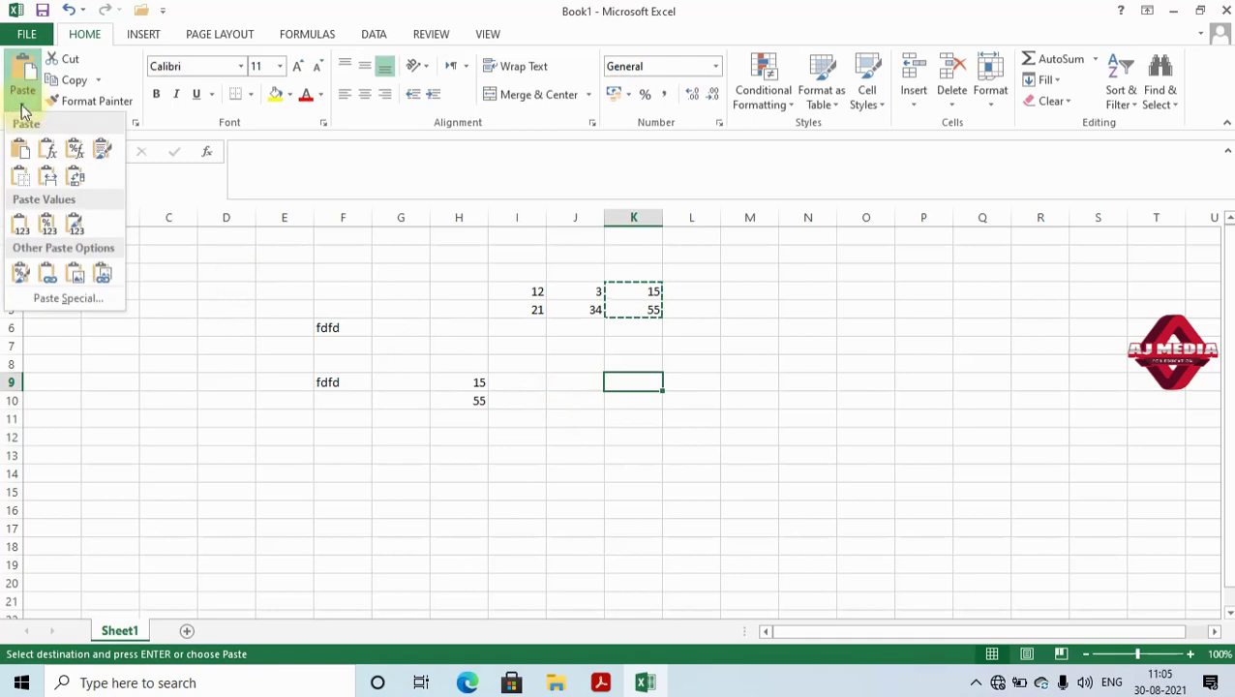
left_click(22, 155)
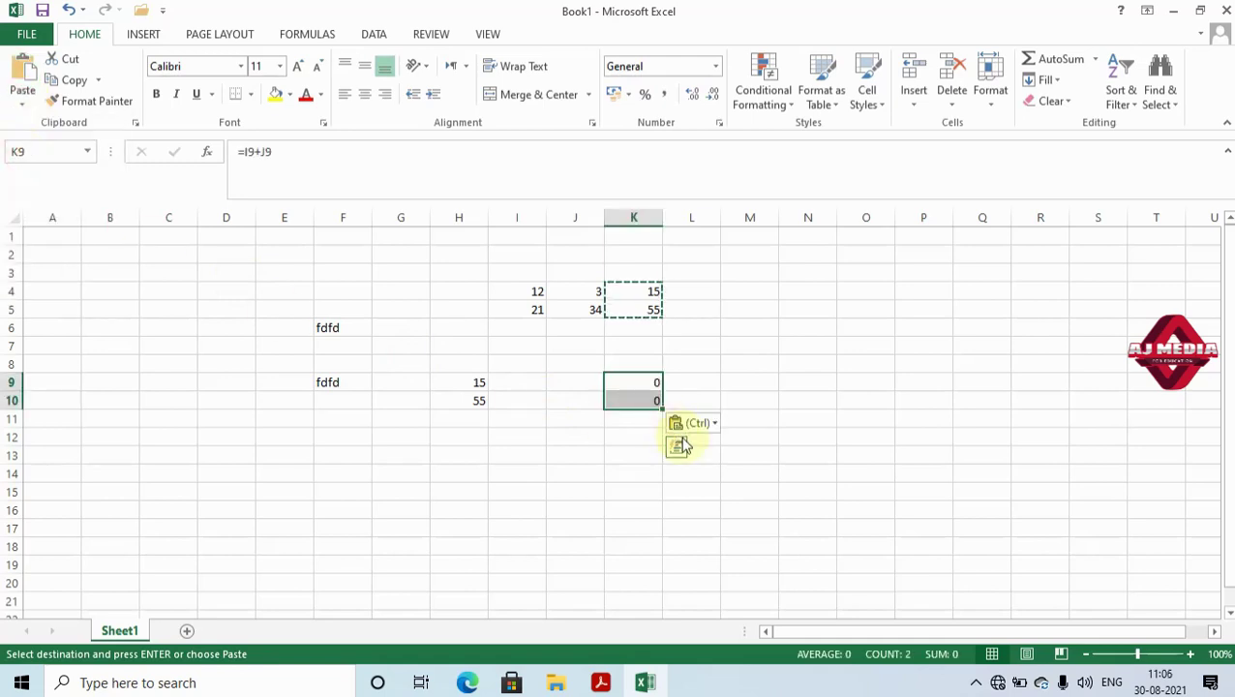
left_click(635, 383)
left_click(633, 398)
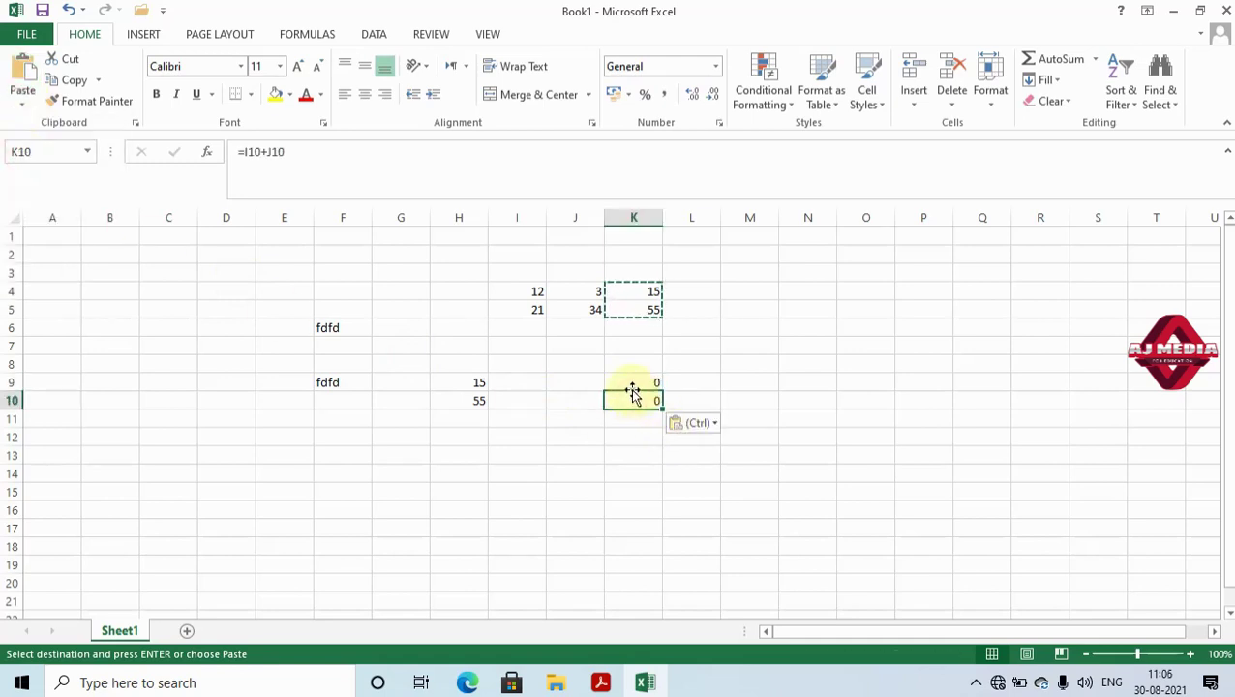
left_click(630, 384)
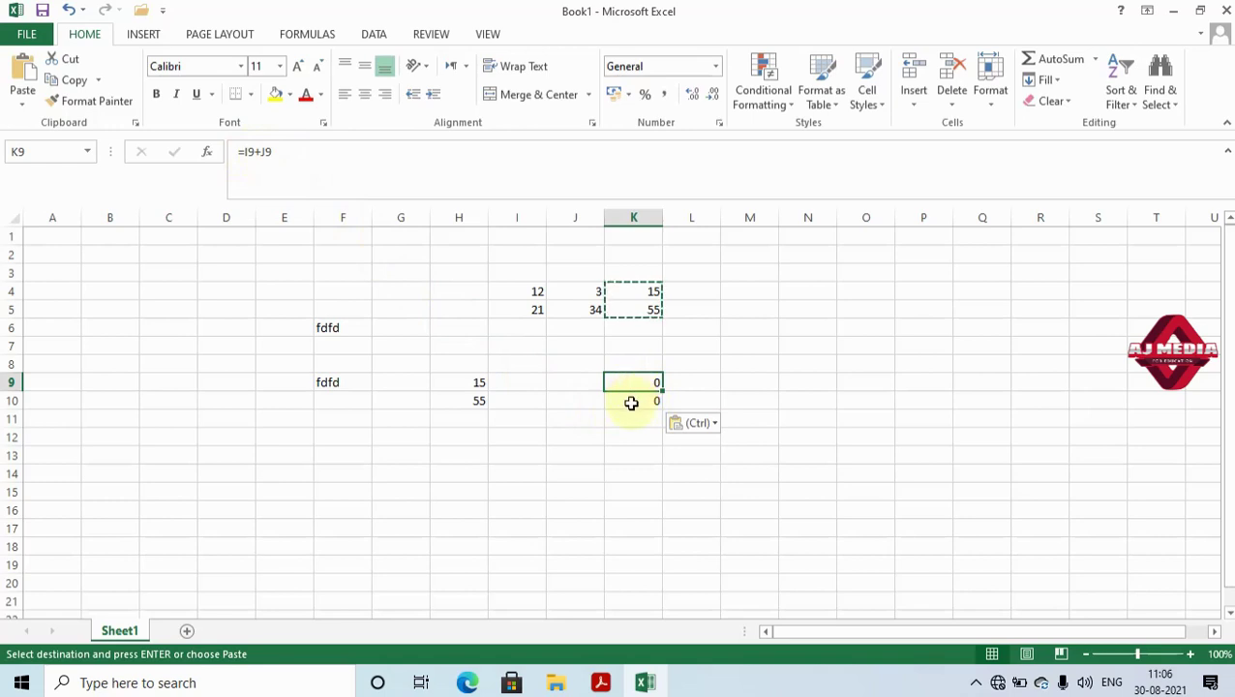
left_click(533, 382)
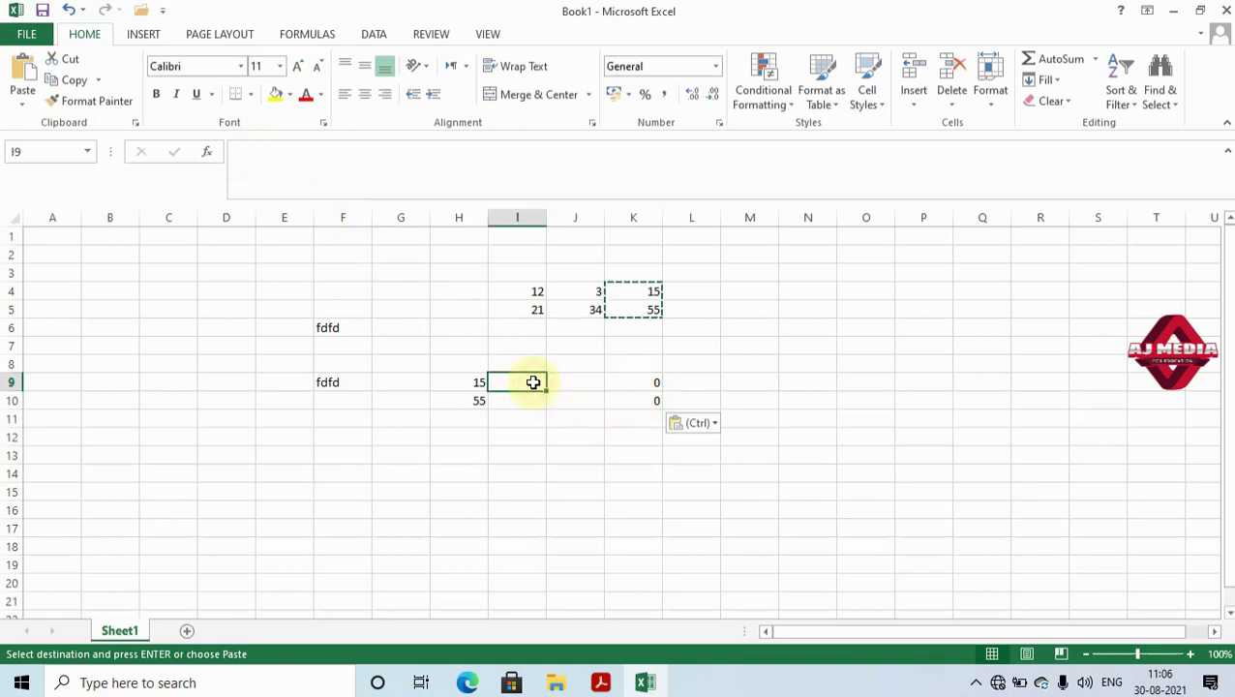
left_click(651, 385)
left_click(650, 399)
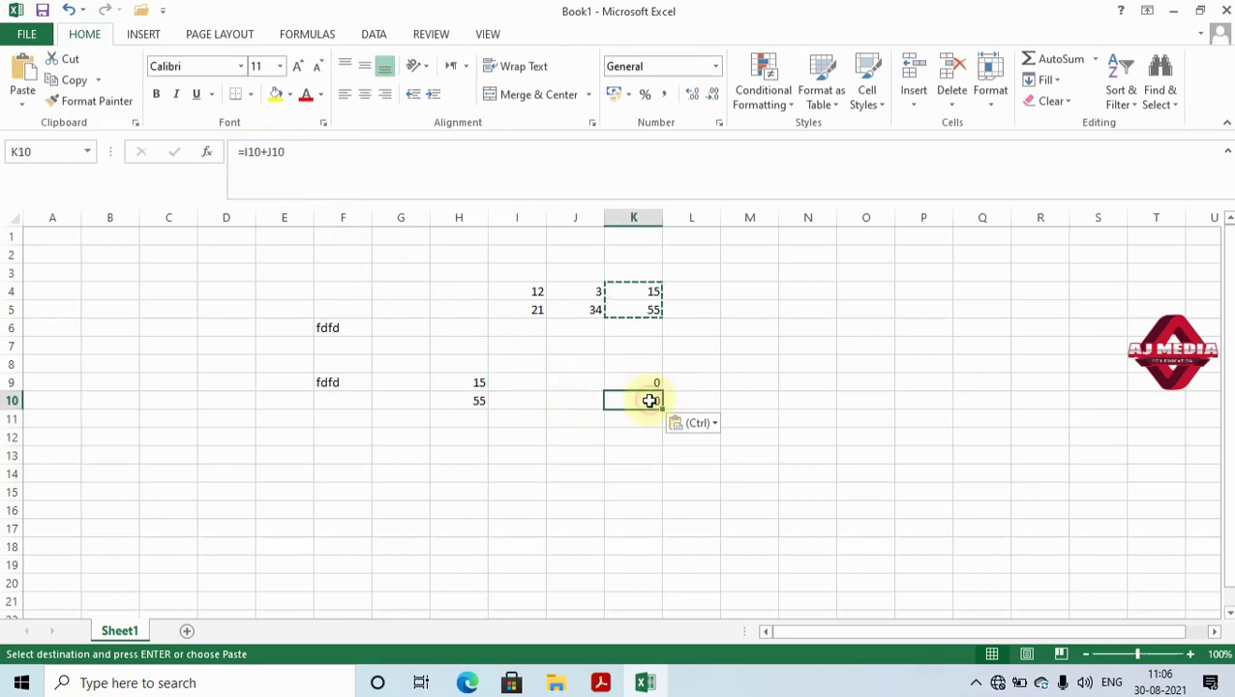
left_click(643, 384)
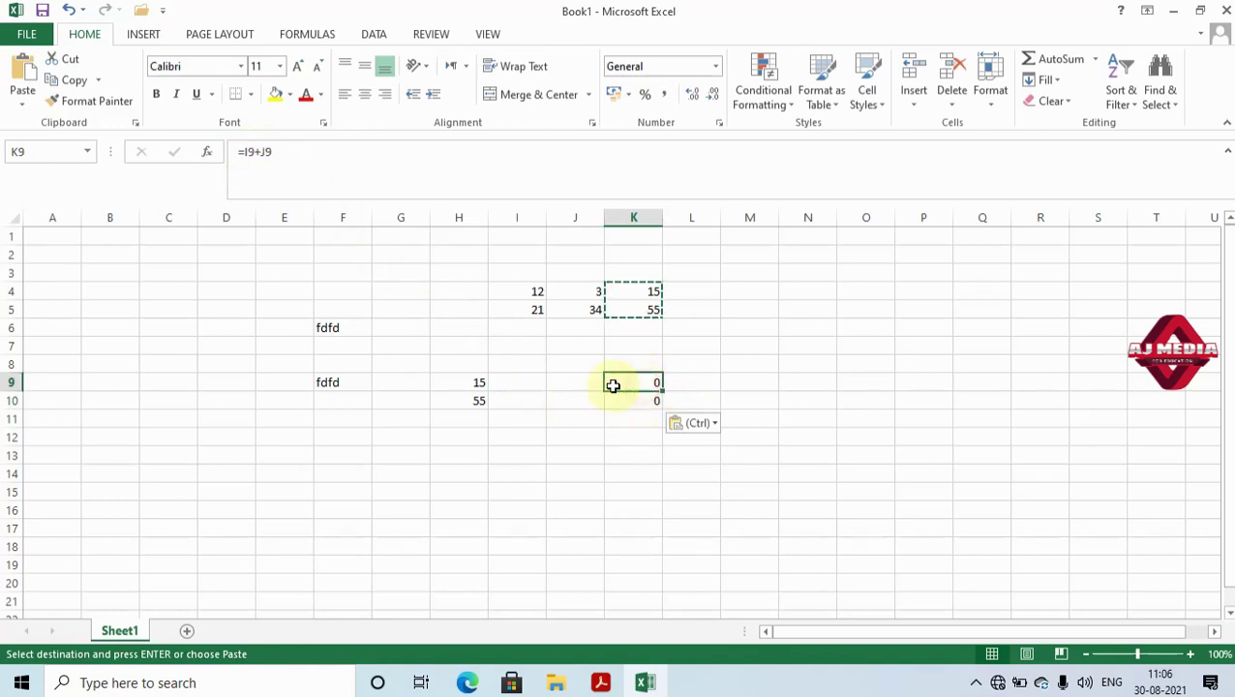
left_click(527, 380)
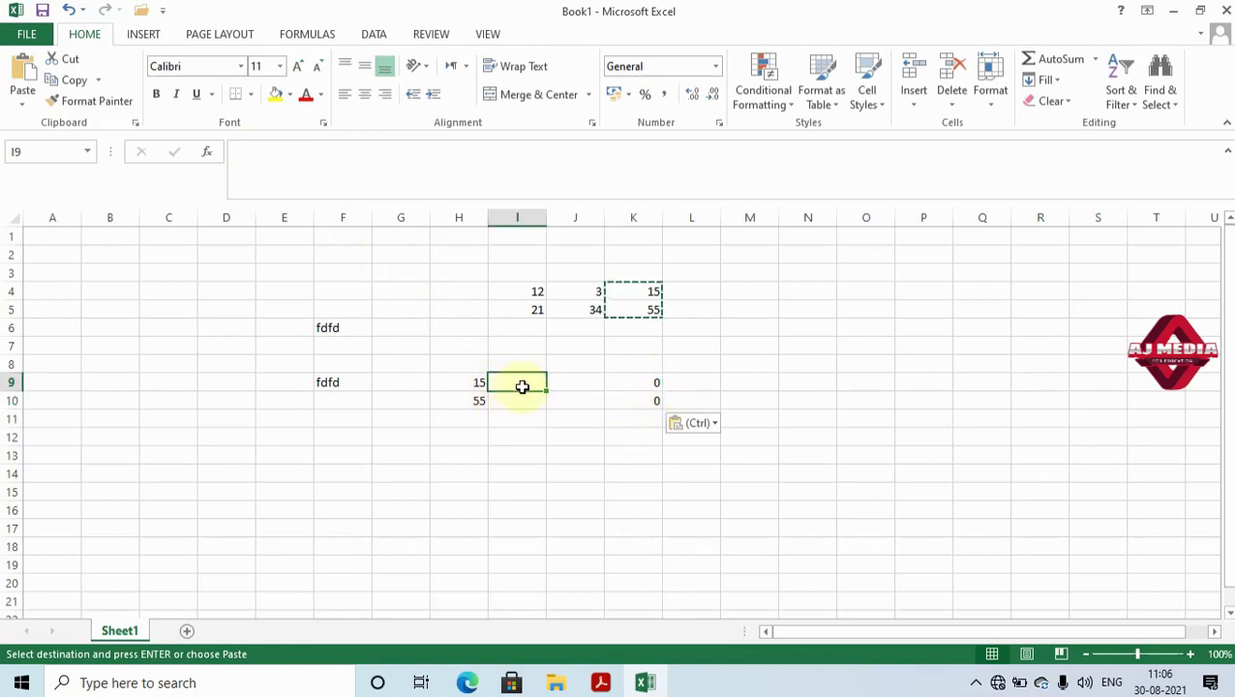
Enter 34, 45 in I9:J9 and 43, 23 in I10:J10, then compare K9's formula with K4's.
type("34")
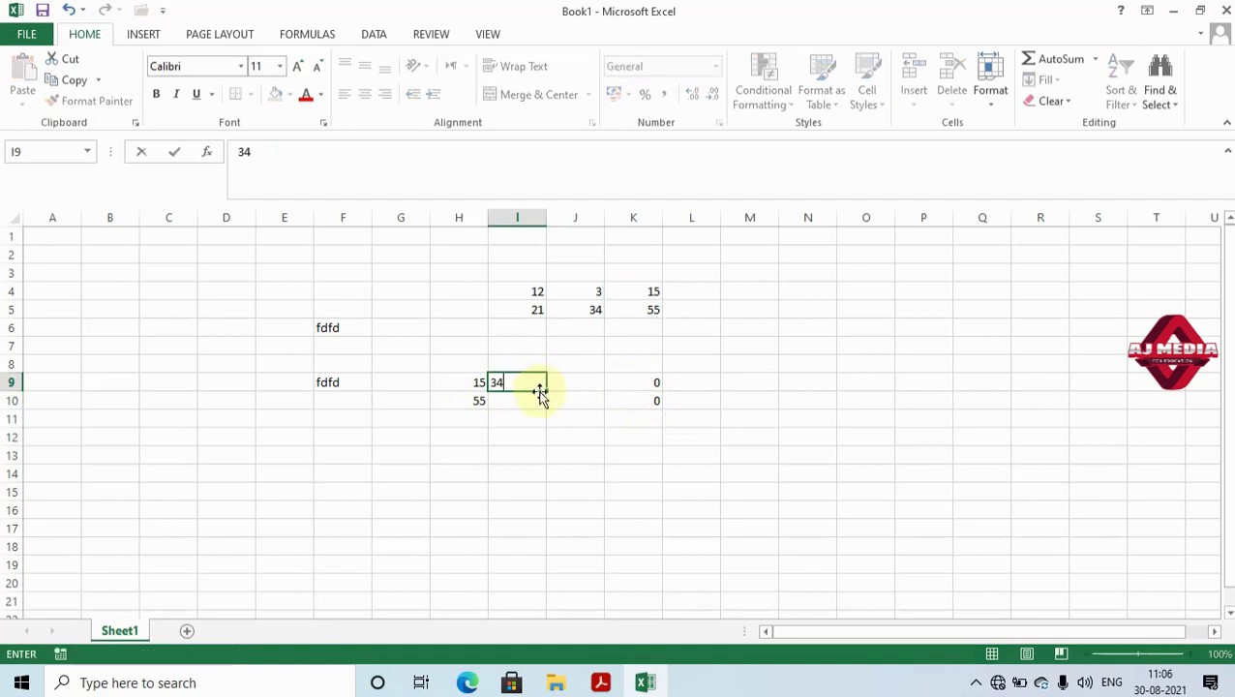
left_click(571, 381)
type("45")
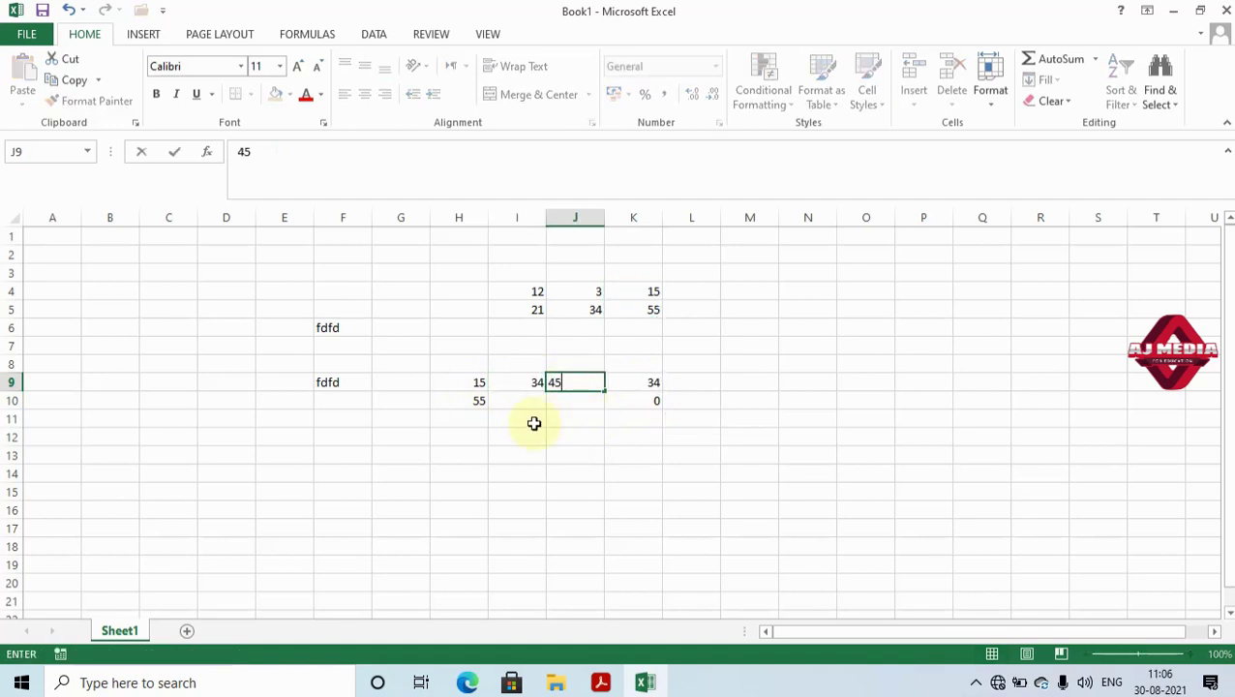
left_click(522, 406)
type("43")
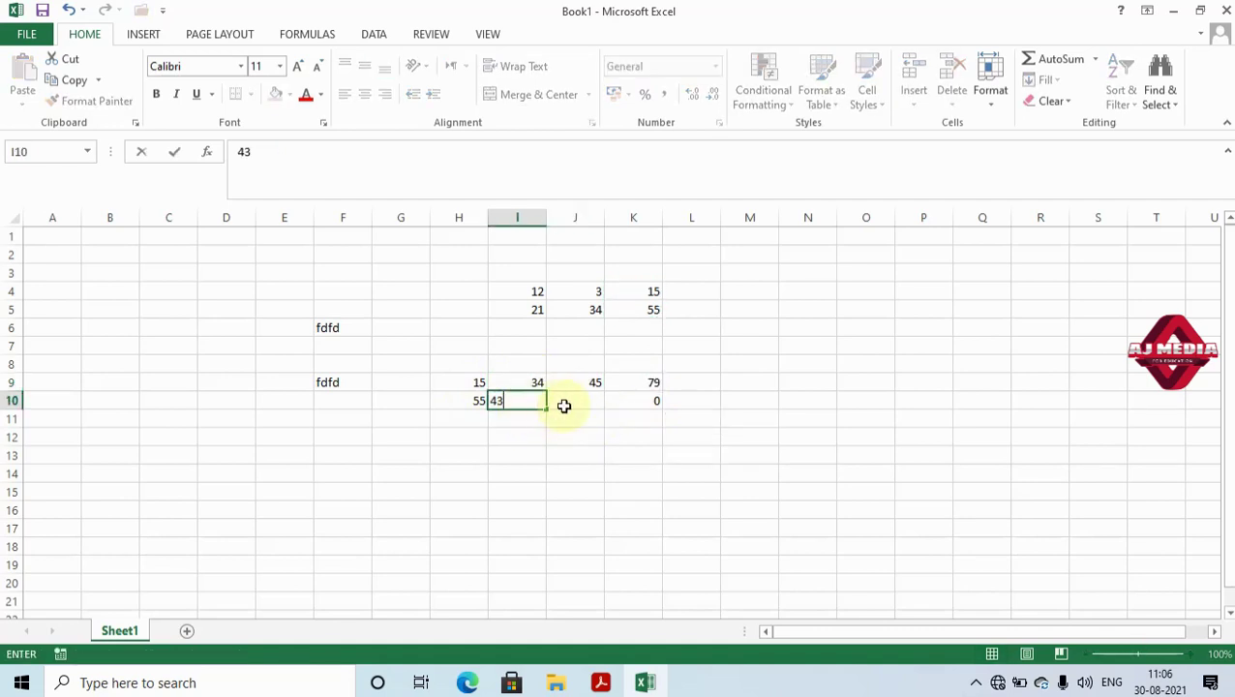
left_click(571, 405)
type("23")
left_click(567, 421)
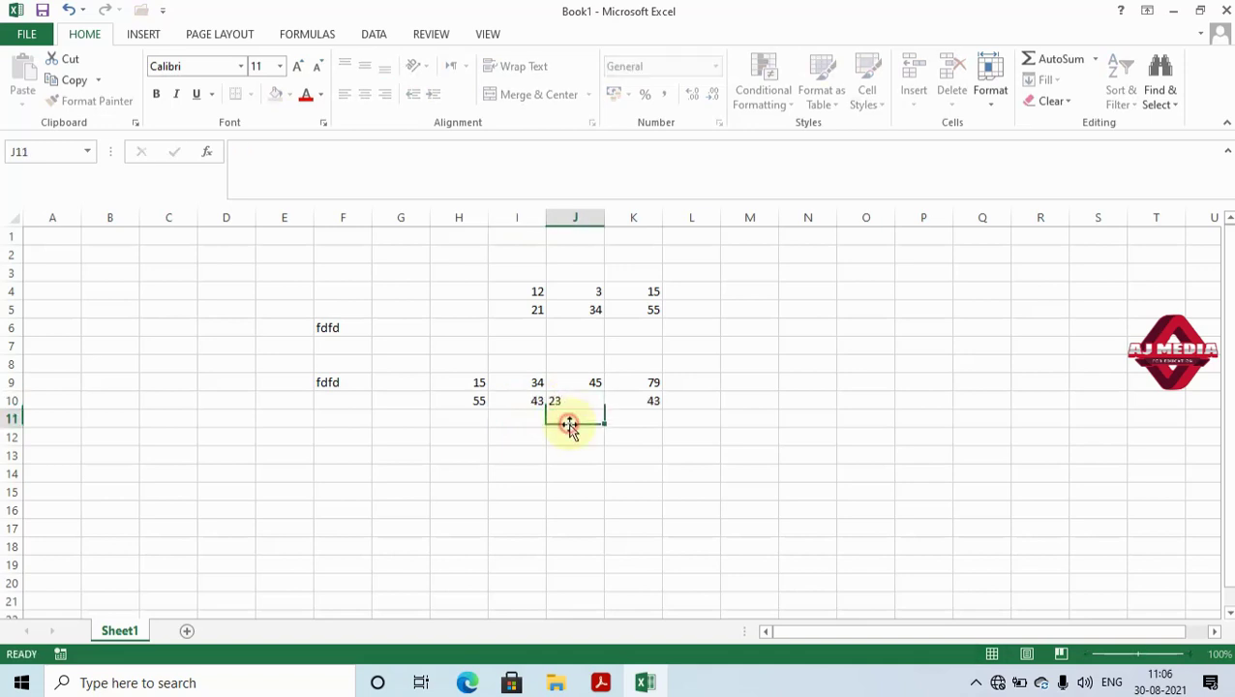
left_click(652, 383)
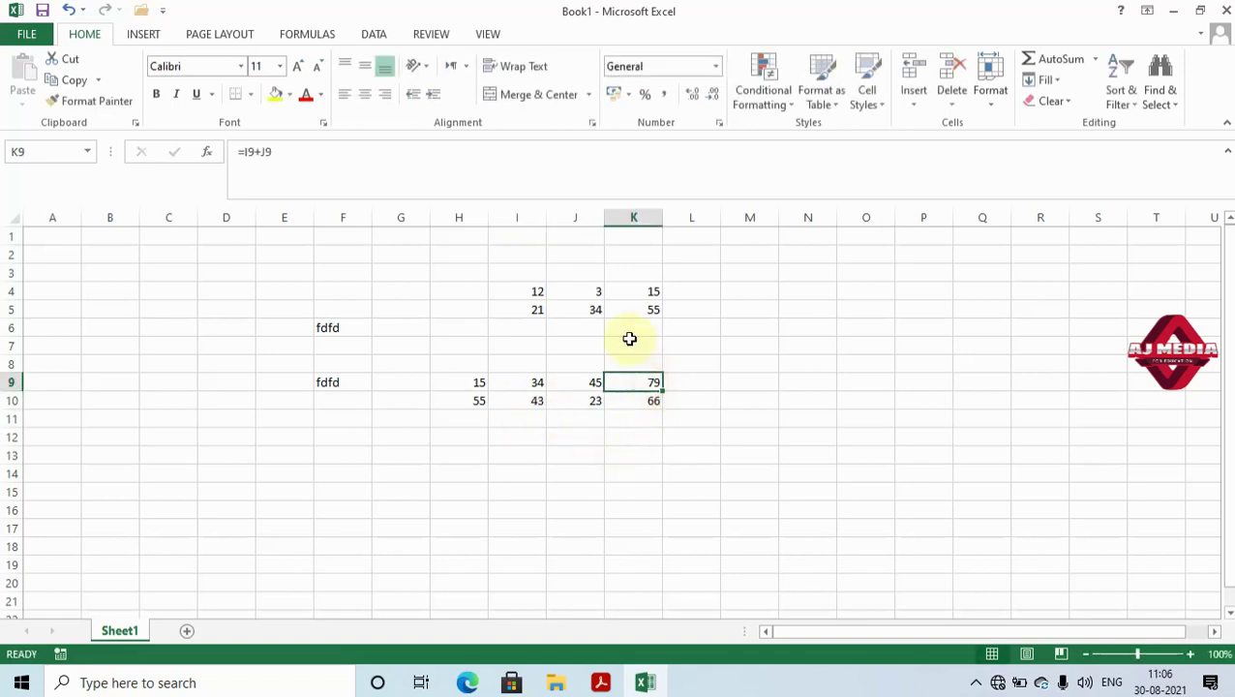
left_click(630, 288)
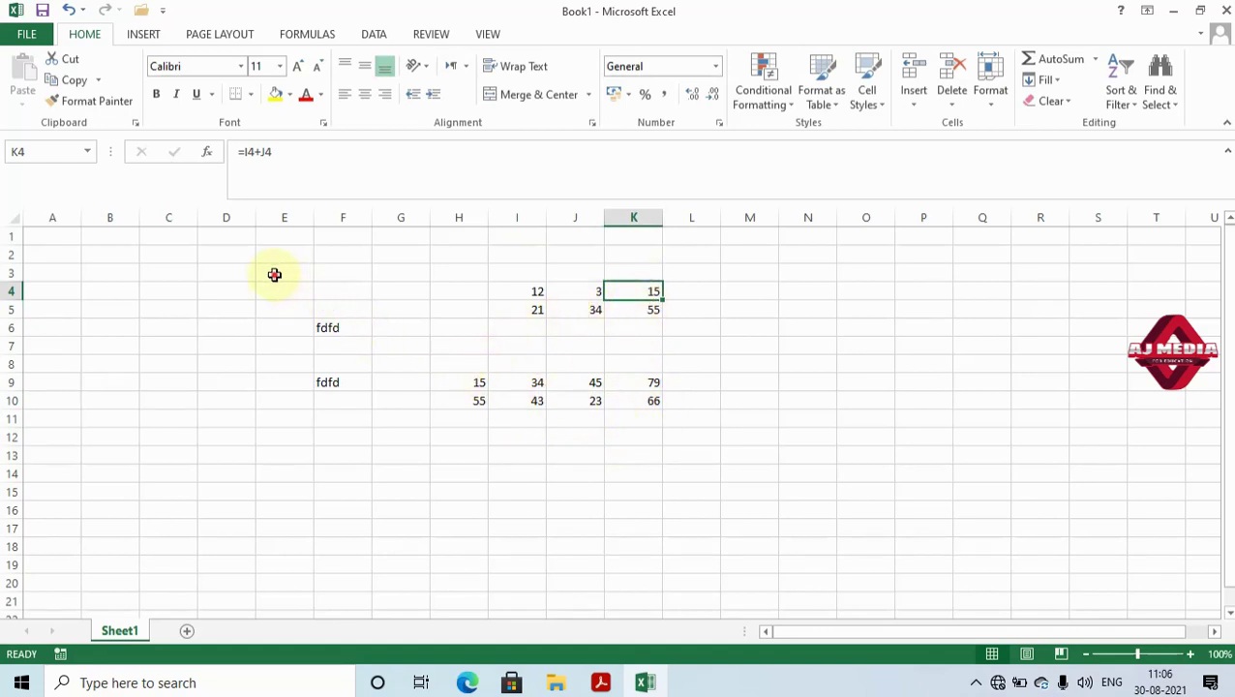
Select E3:M12 and delete all its contents, then select the single cell F9.
left_click_drag(273, 274, 758, 433)
key("Delete")
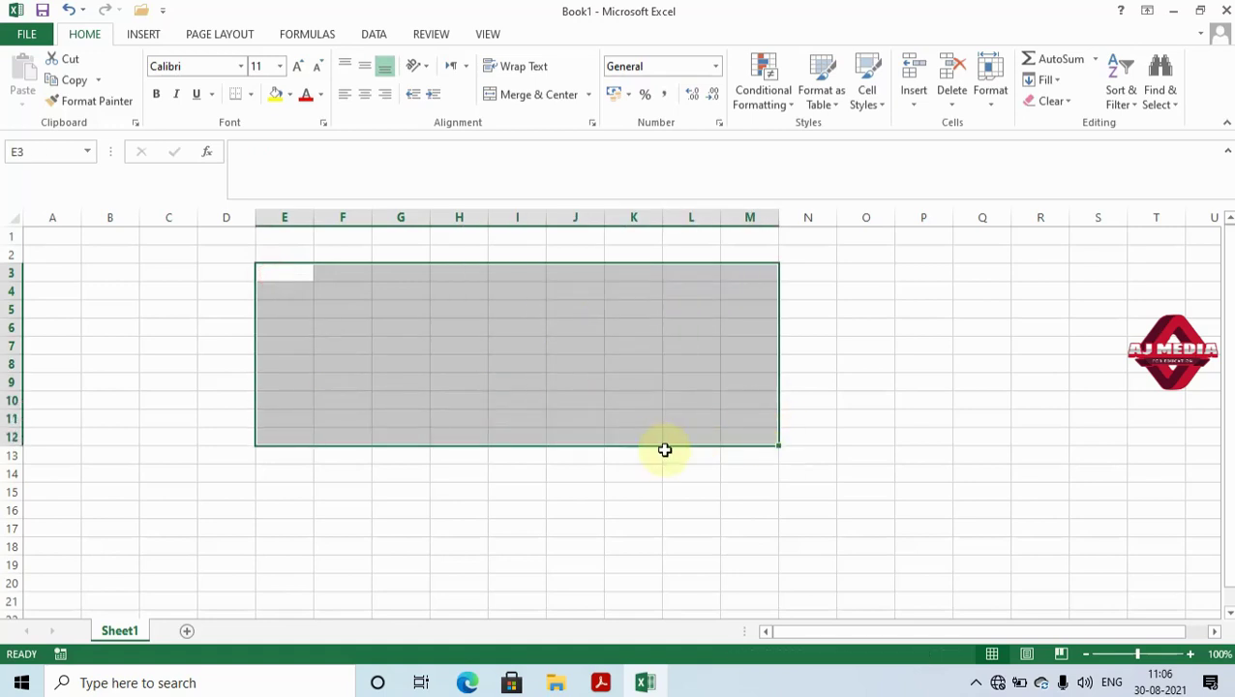
left_click(197, 345)
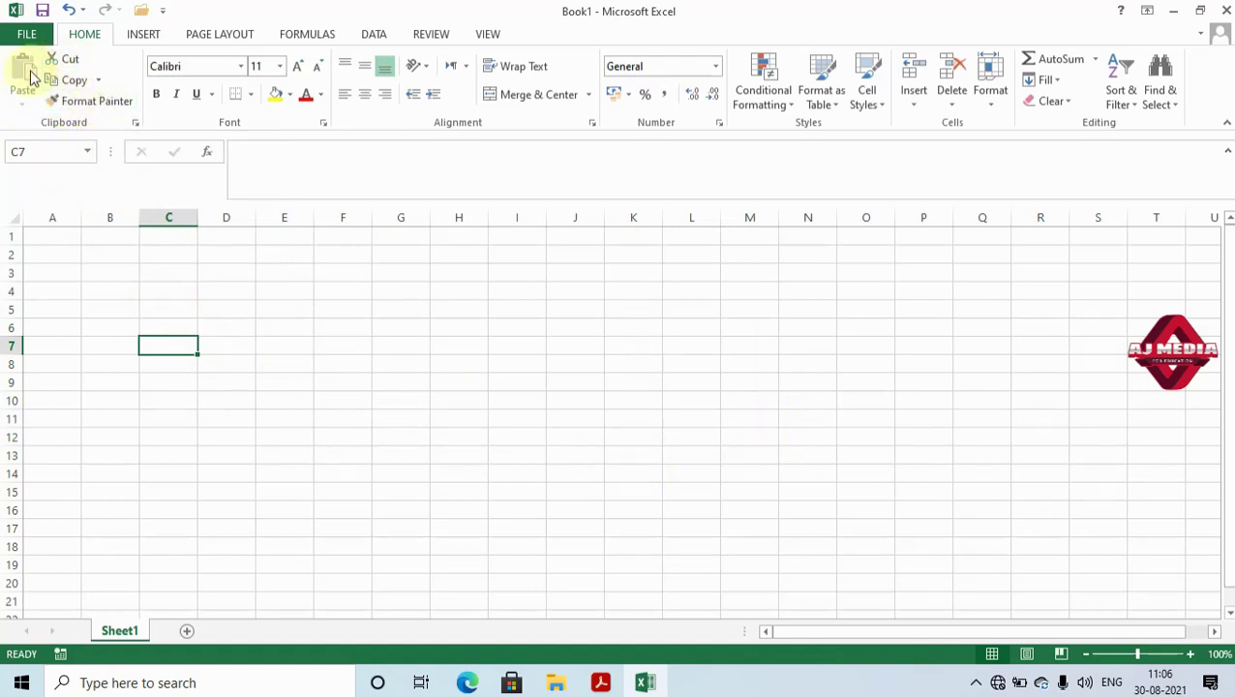
left_click(327, 382)
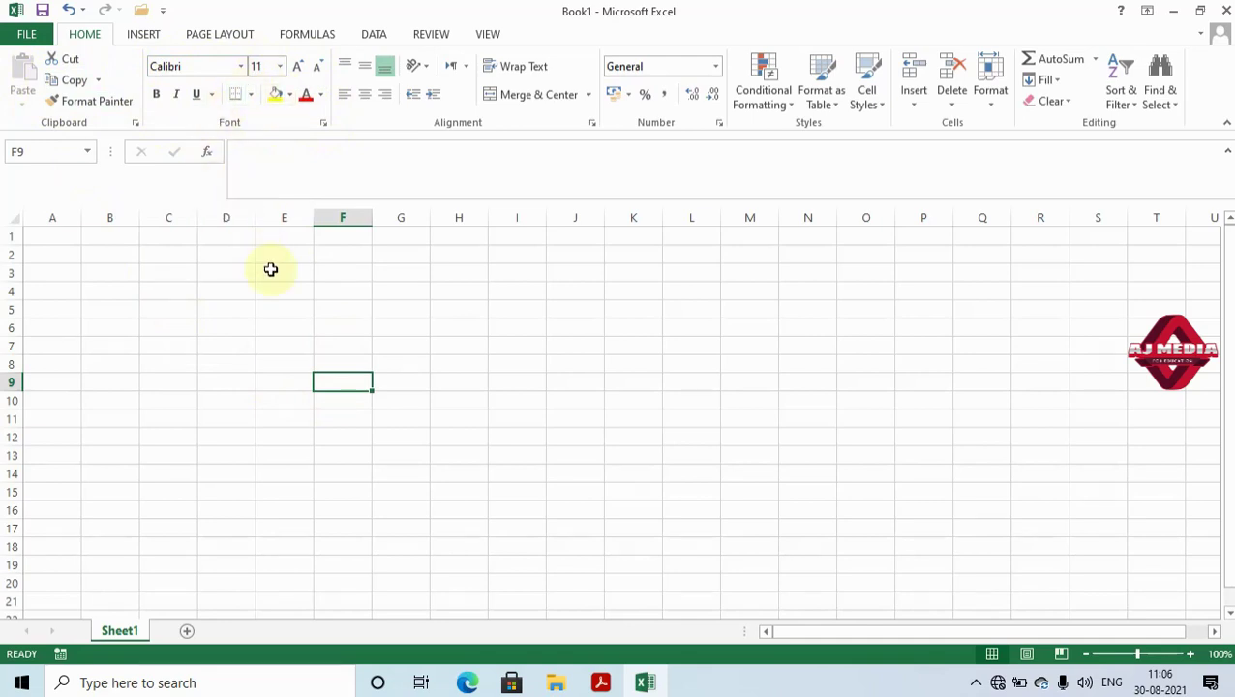
left_click(273, 328)
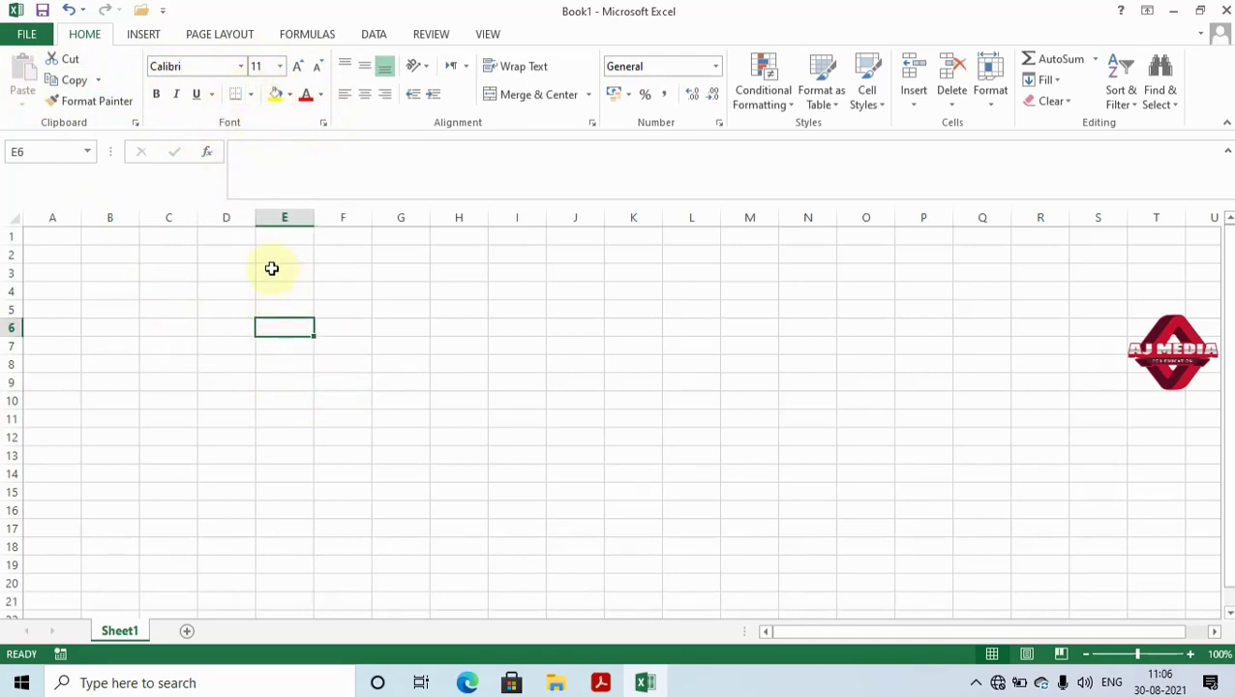
left_click_drag(227, 268, 524, 488)
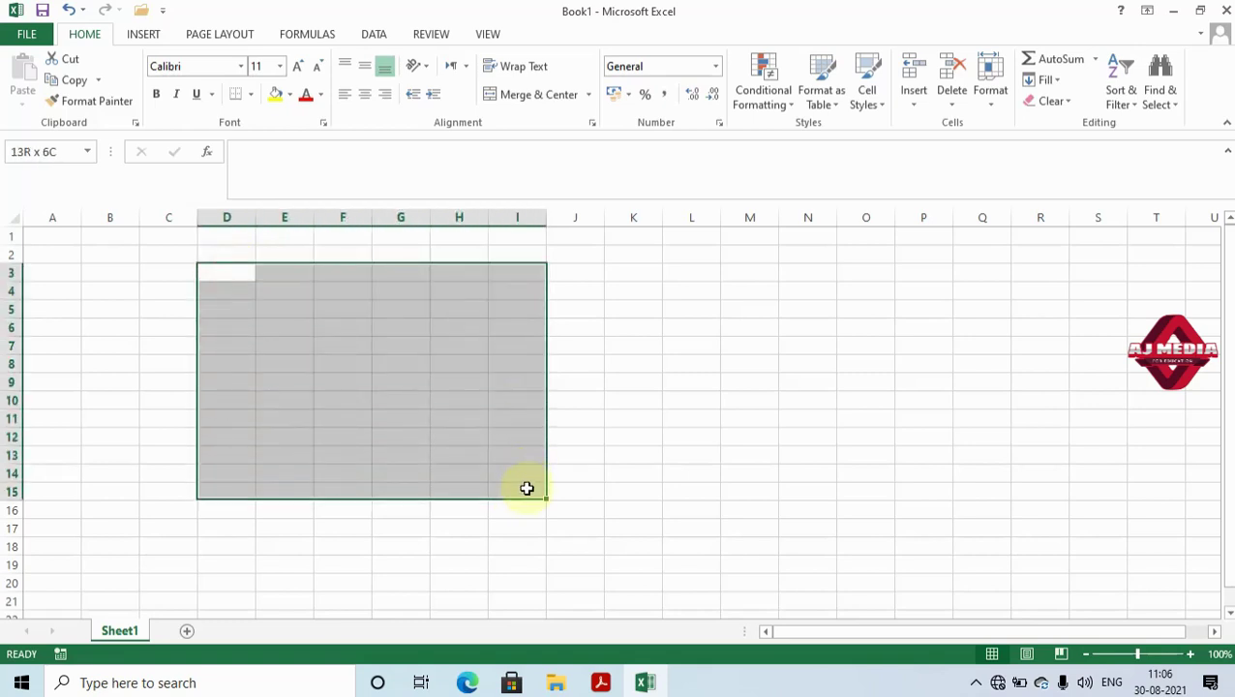
left_click(250, 97)
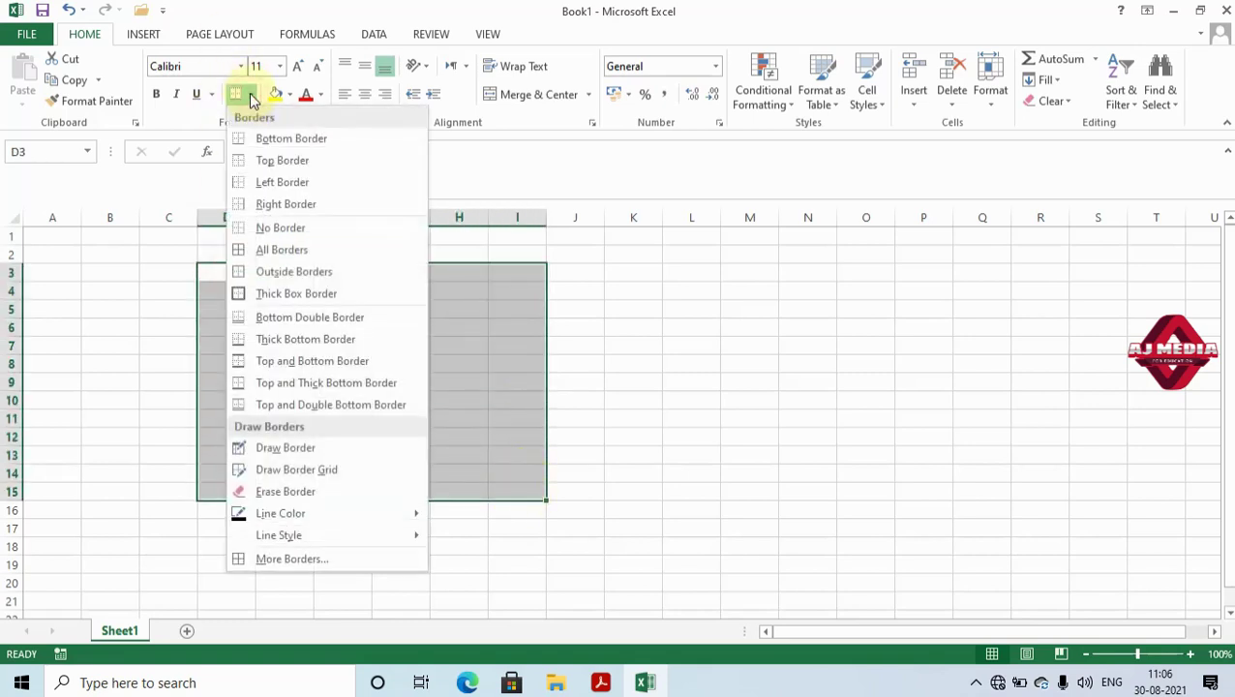
left_click(763, 418)
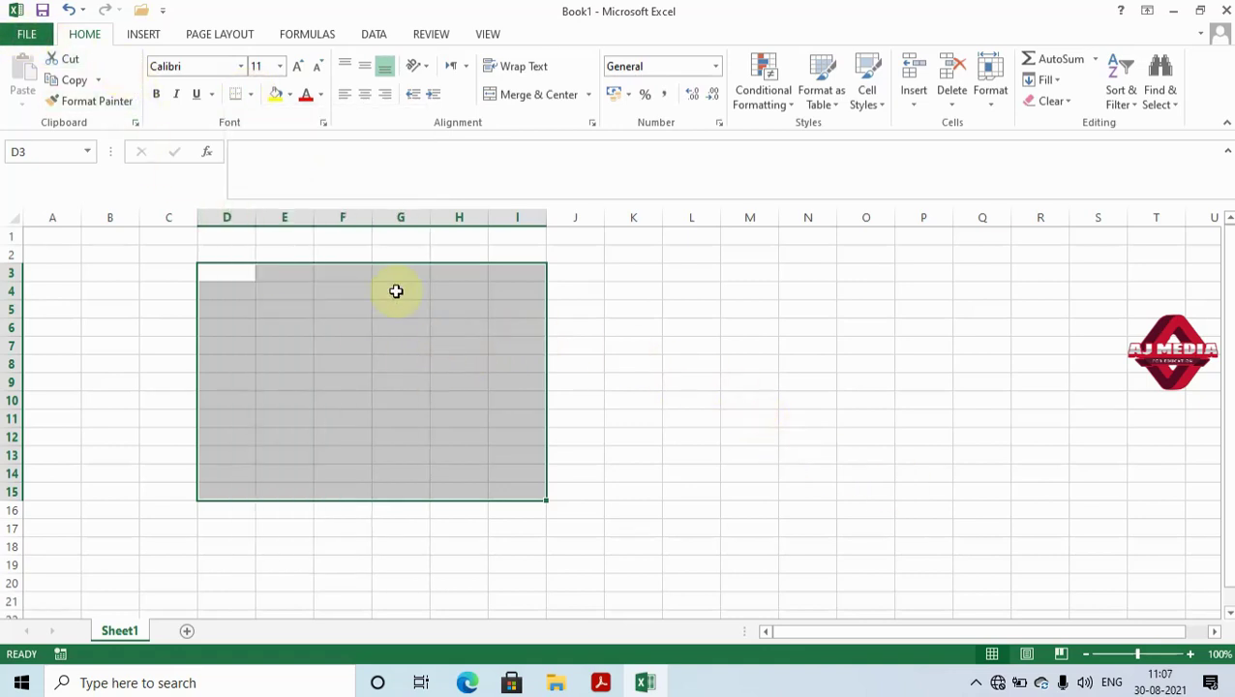
Type tgtrht in F3, ytututy in H4, fgfghgfh in F5 and dfgfdg in D6.
left_click(358, 272)
type("tgtrht")
left_click(433, 295)
type("ytututy")
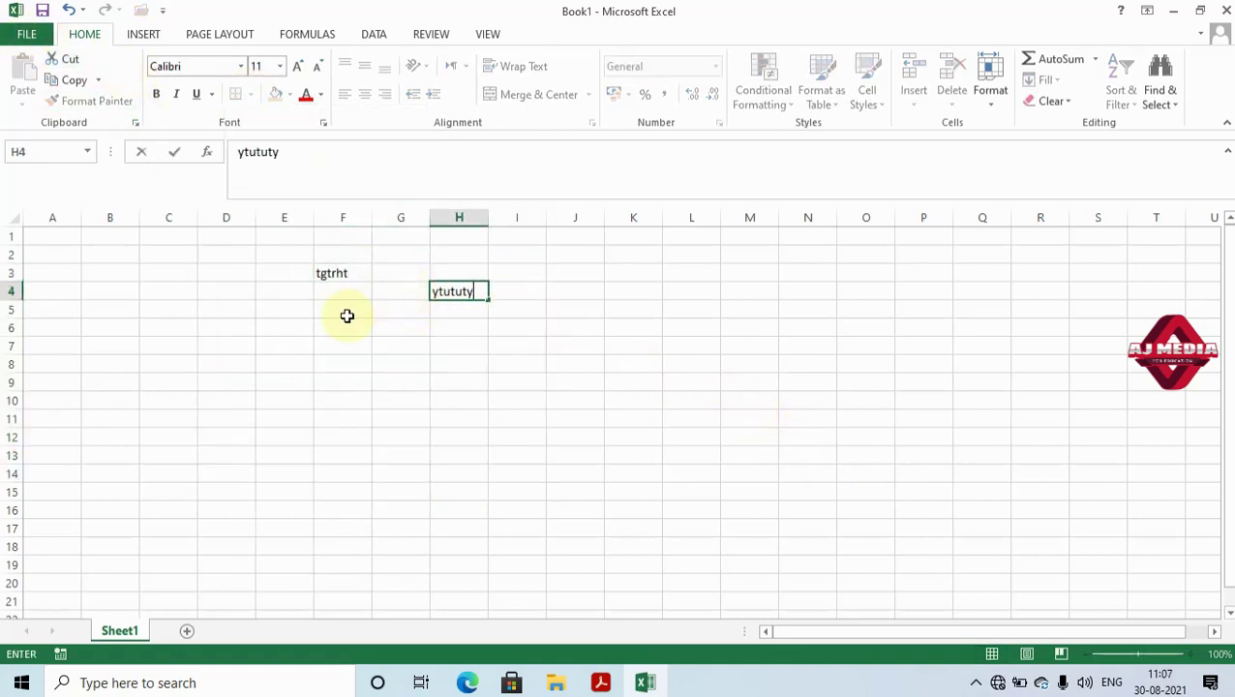
left_click(343, 312)
type("fgfghgfh")
left_click(255, 322)
type("dfgfdg")
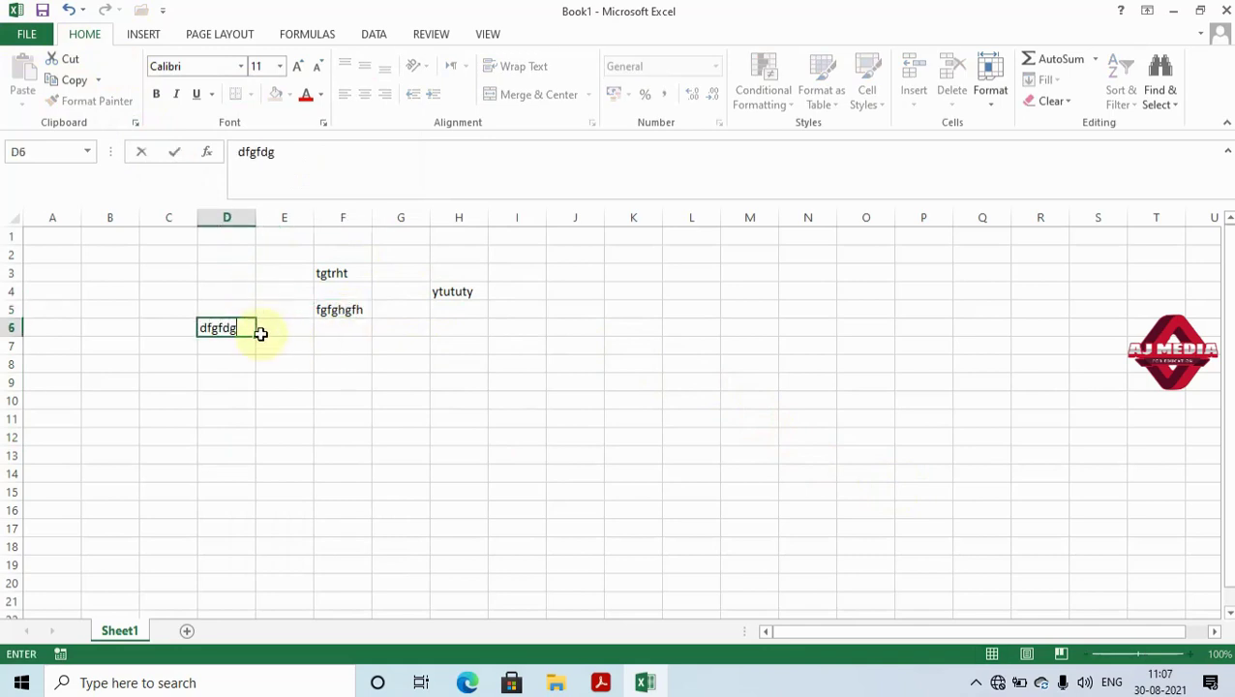
left_click(266, 345)
Select C2:J11, check it in the File > Print preview, and return to the sheet.
left_click_drag(177, 261, 509, 365)
left_click_drag(597, 399, 597, 421)
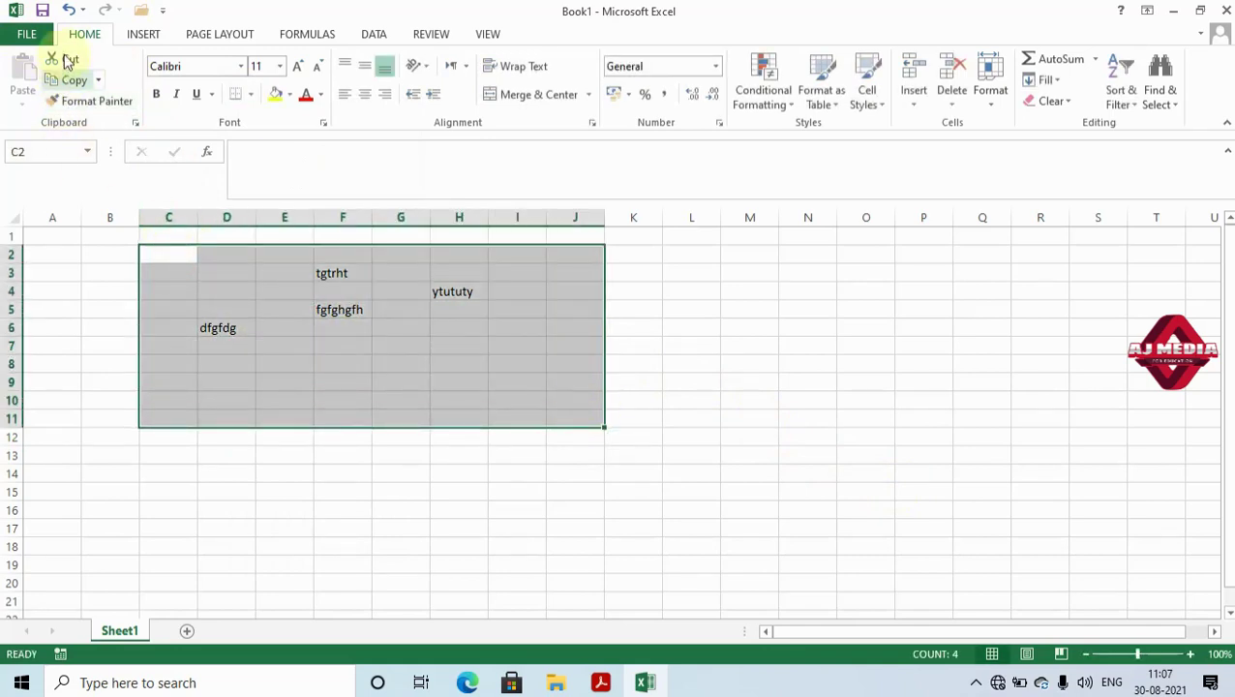
left_click(27, 34)
left_click(38, 251)
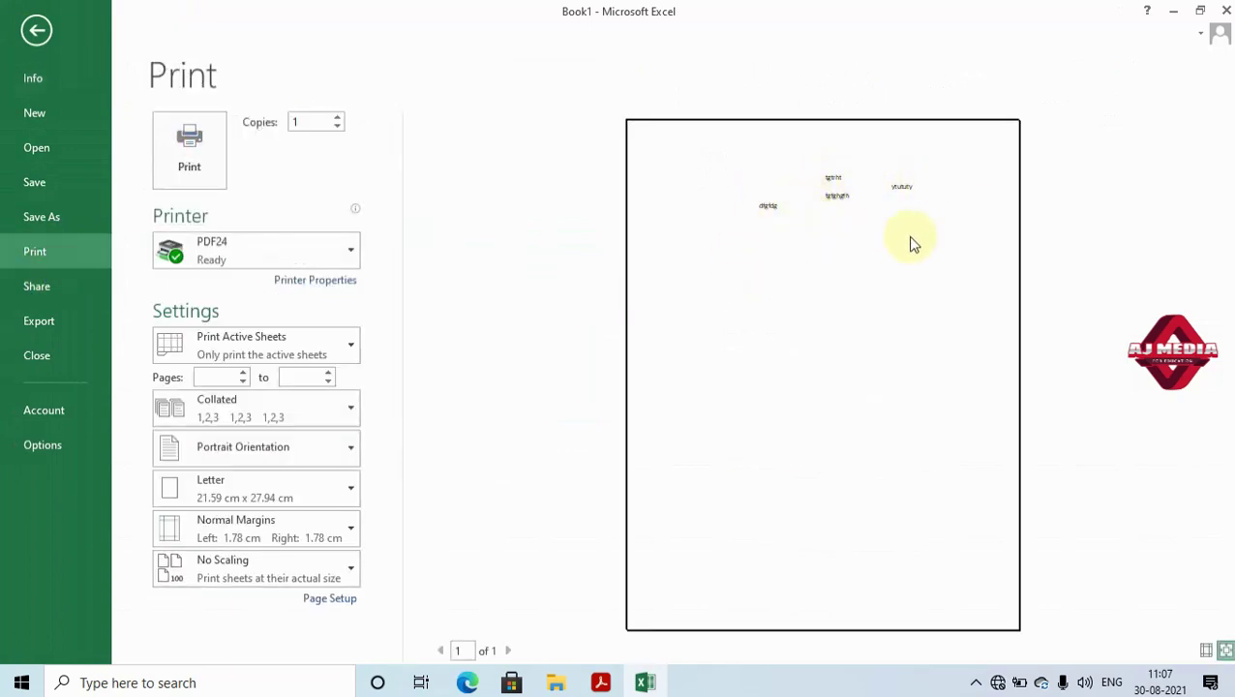
left_click(35, 31)
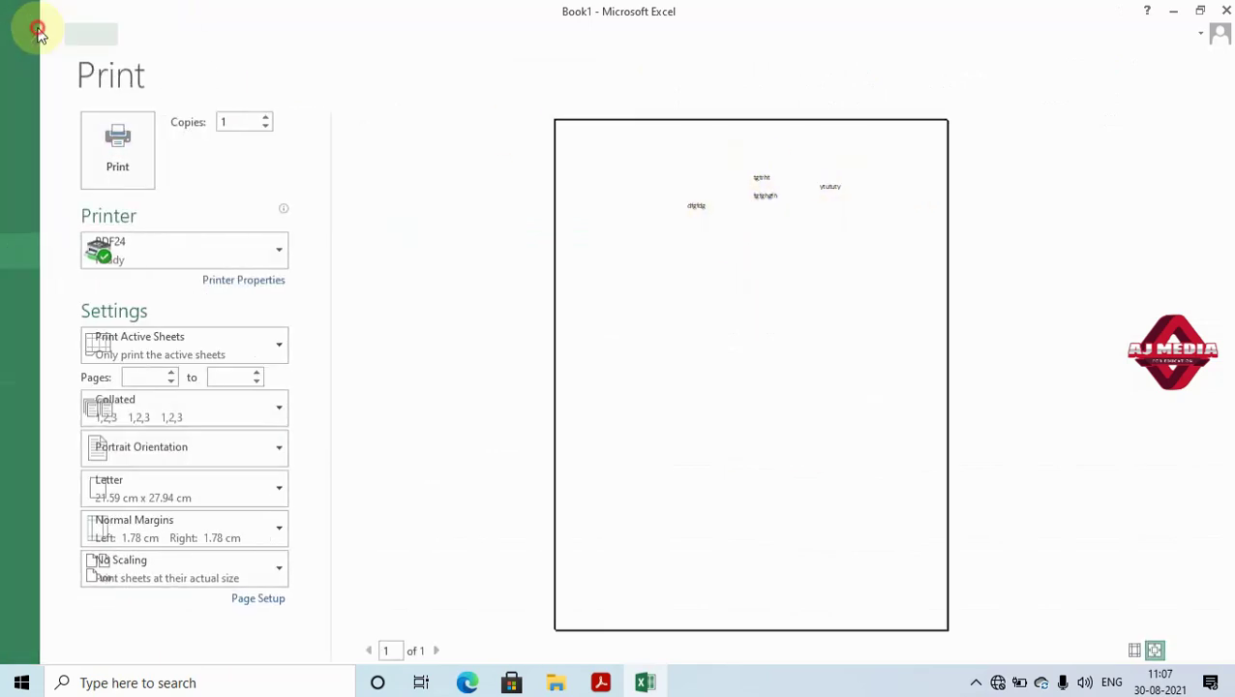
left_click(274, 336)
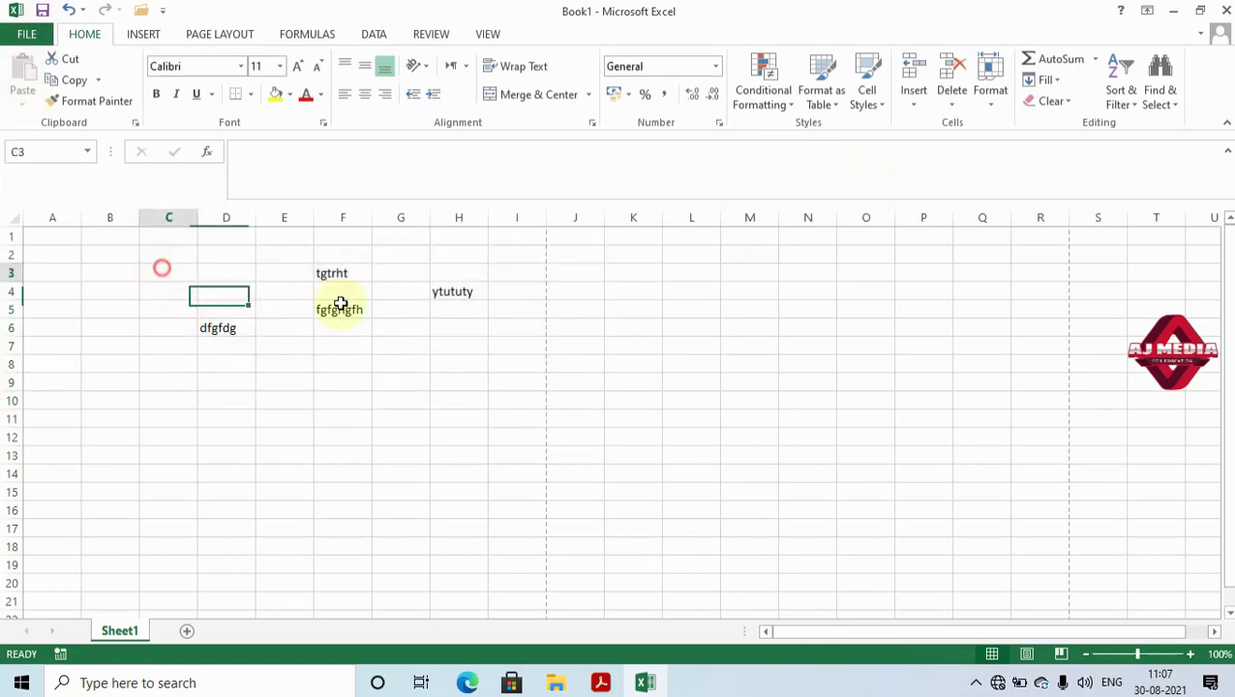
Give C3:H9 All Borders plus a thick outside border, then select the surrounding cells.
left_click_drag(165, 272, 466, 377)
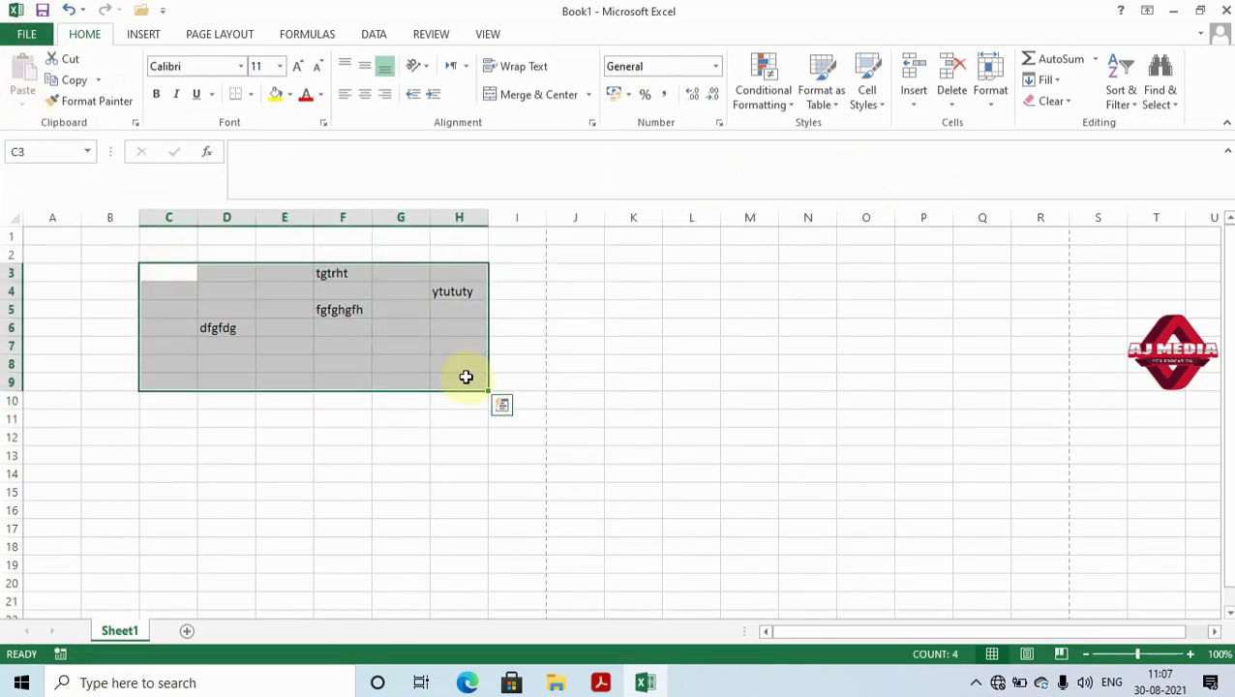
left_click(254, 95)
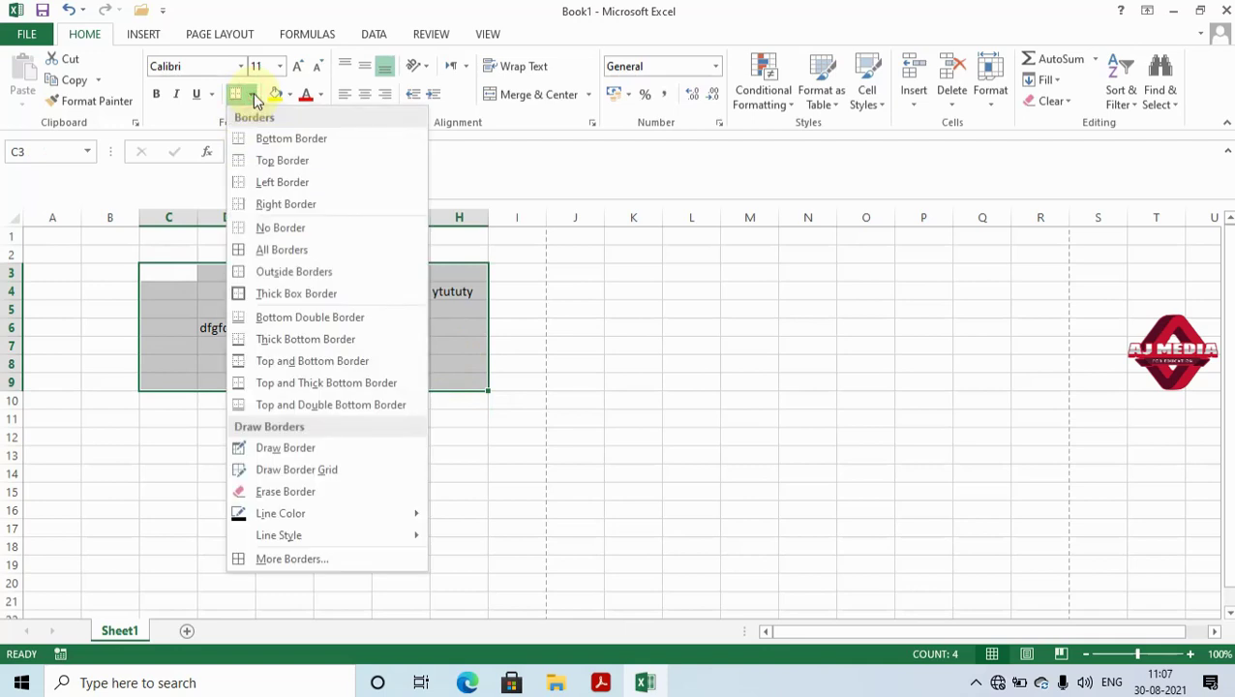
left_click(275, 249)
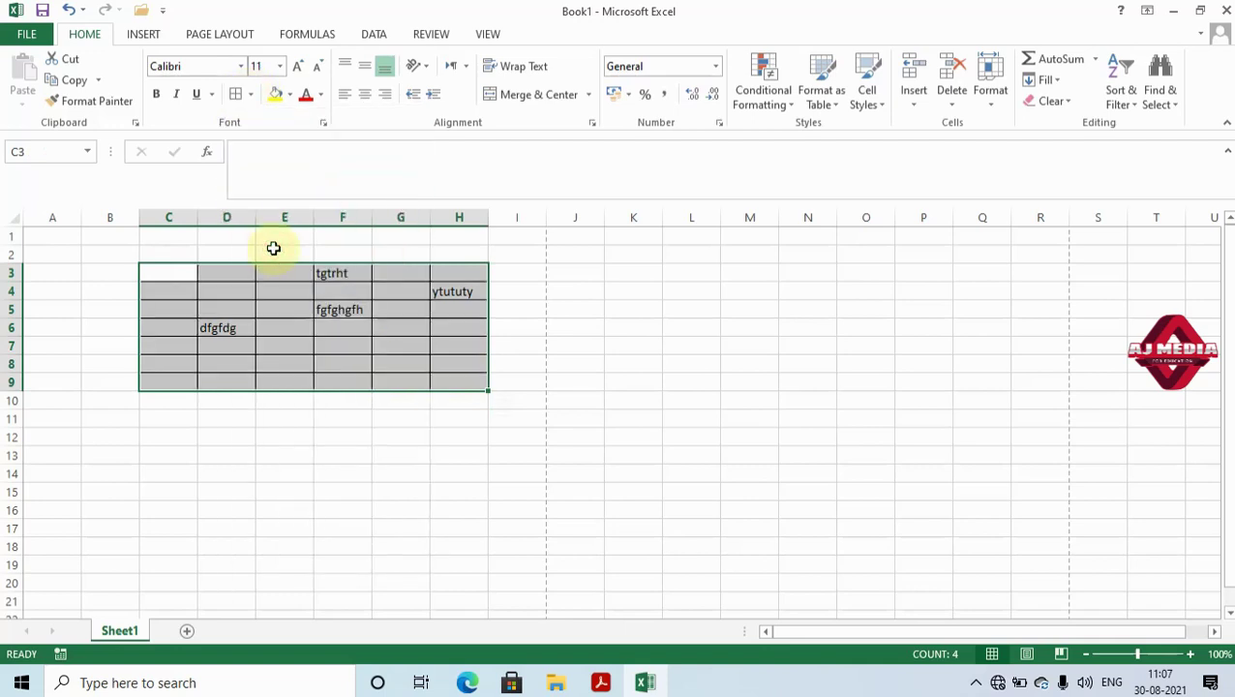
left_click(251, 94)
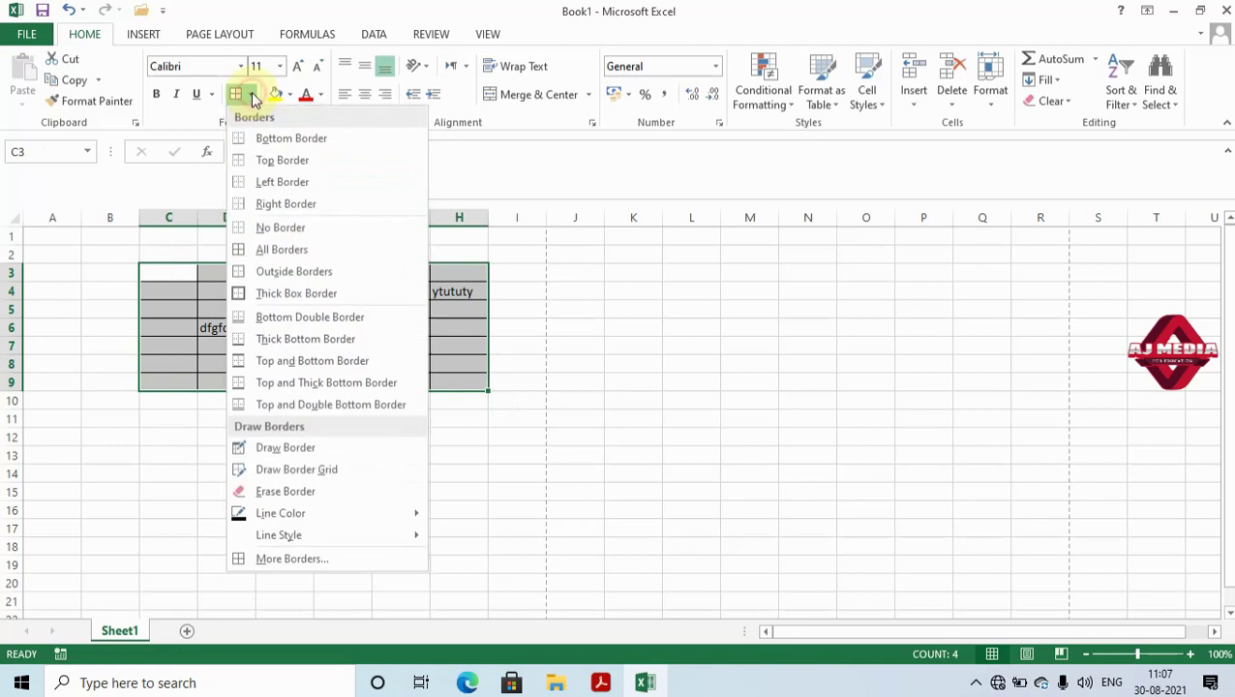
left_click(287, 304)
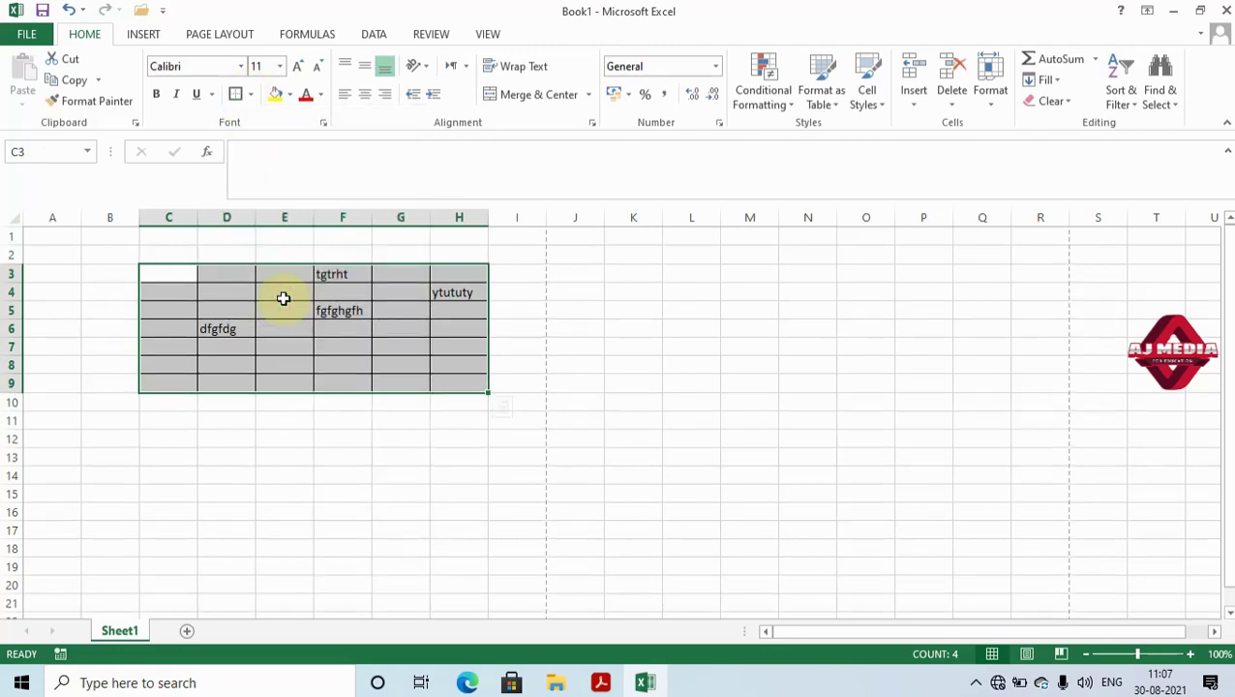
left_click(345, 455)
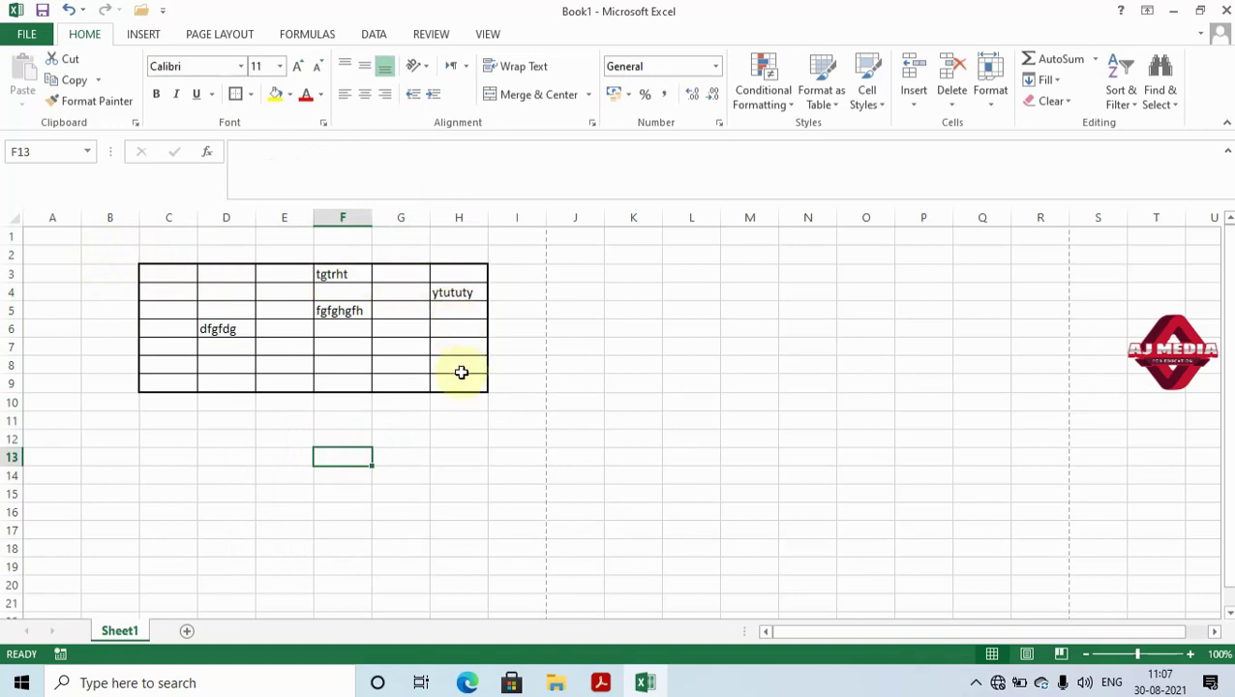
mouse_move(111, 248)
left_mouse_down()
mouse_move(496, 399)
mouse_move(487, 442)
left_mouse_up()
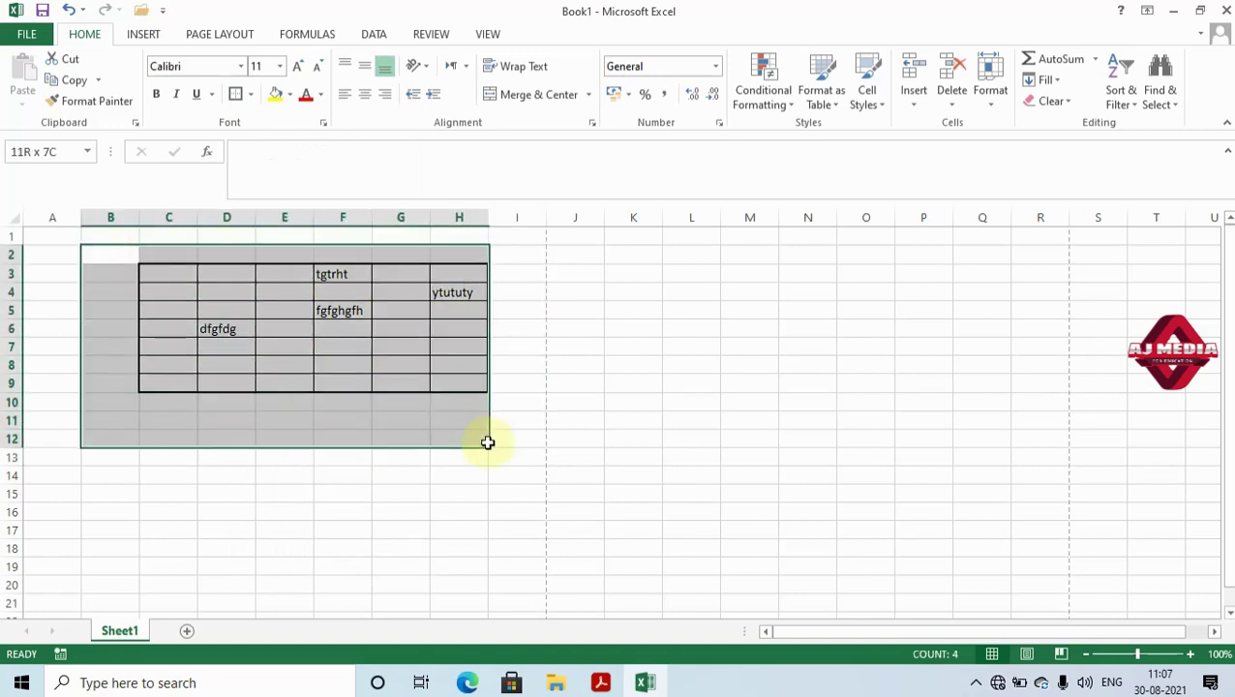
Set the border line colour to red, redraw row 9's bottom edge from C9 to H9, then select the table.
left_click(251, 94)
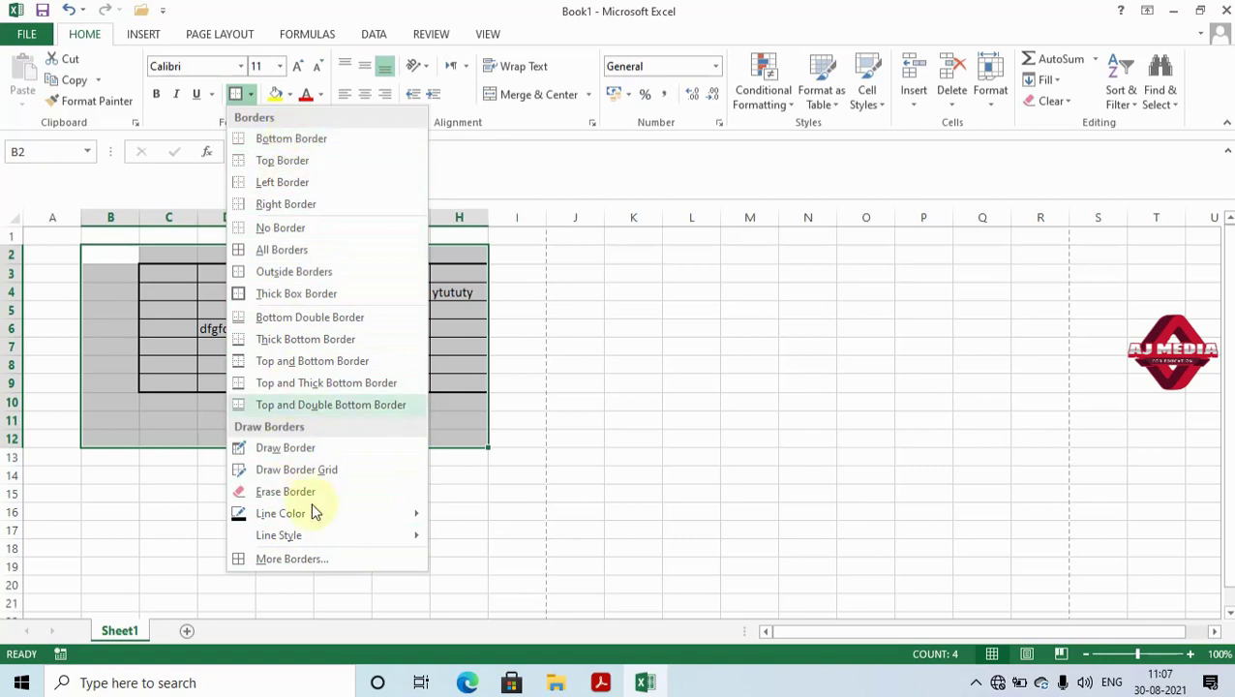
mouse_move(403, 527)
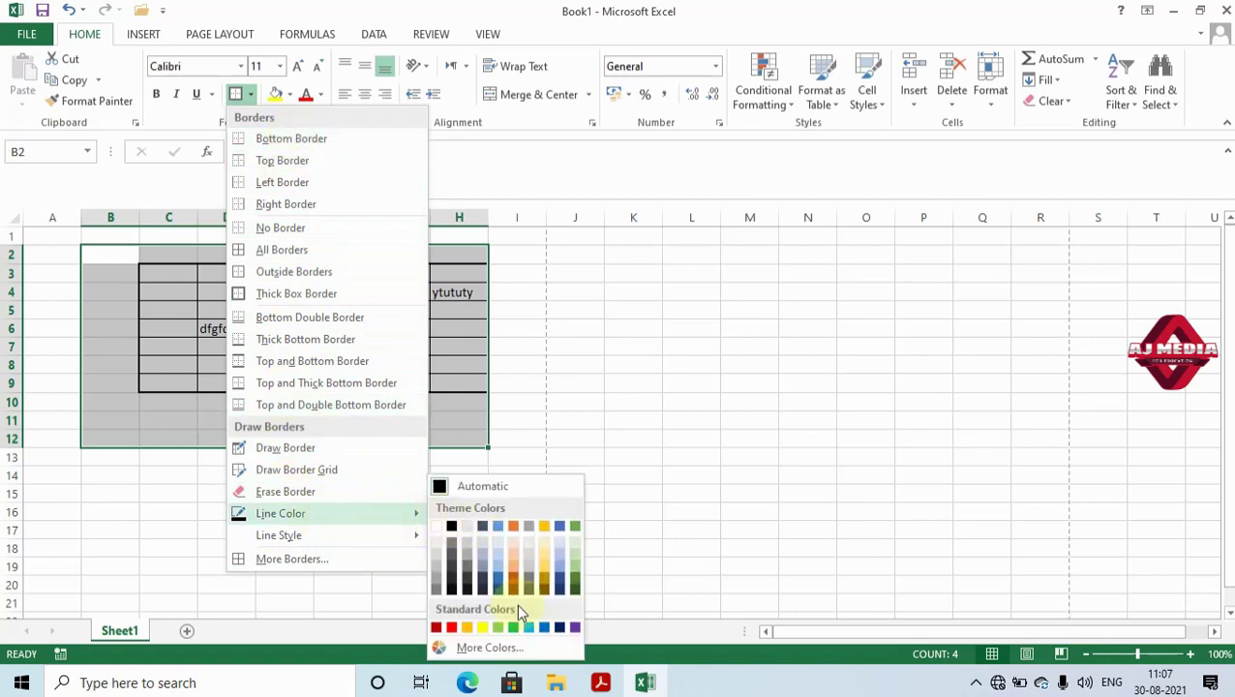
left_click(436, 627)
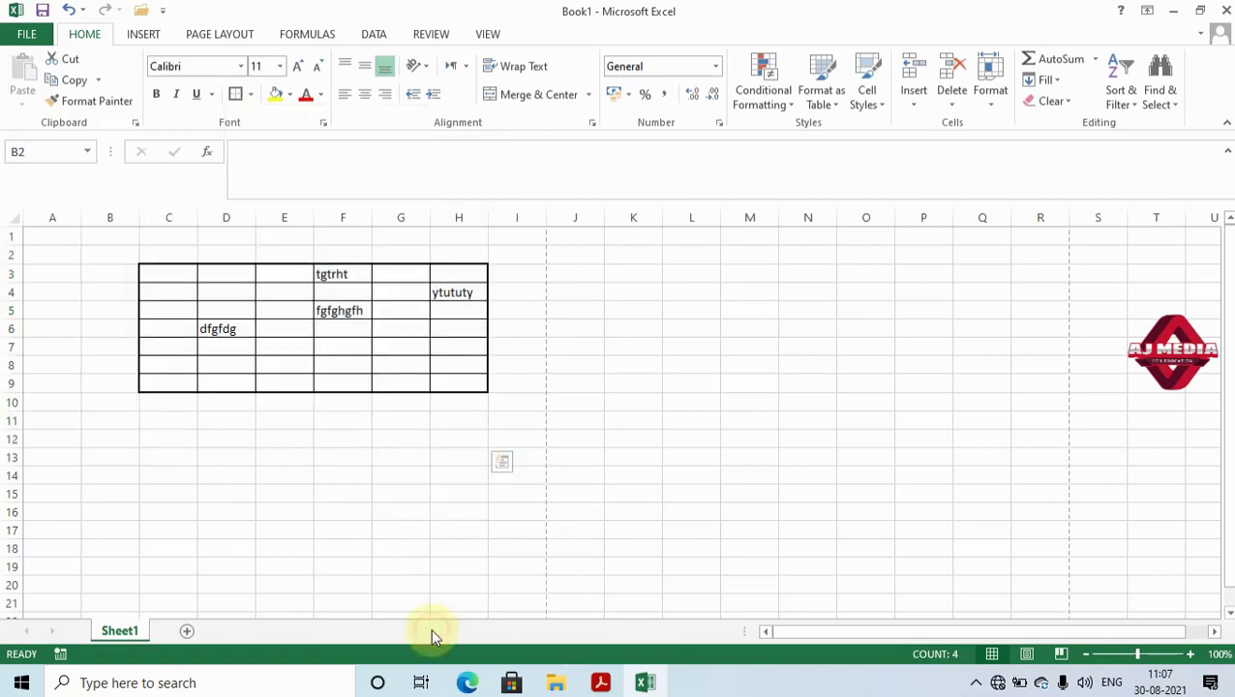
left_click(275, 385)
left_click(342, 385)
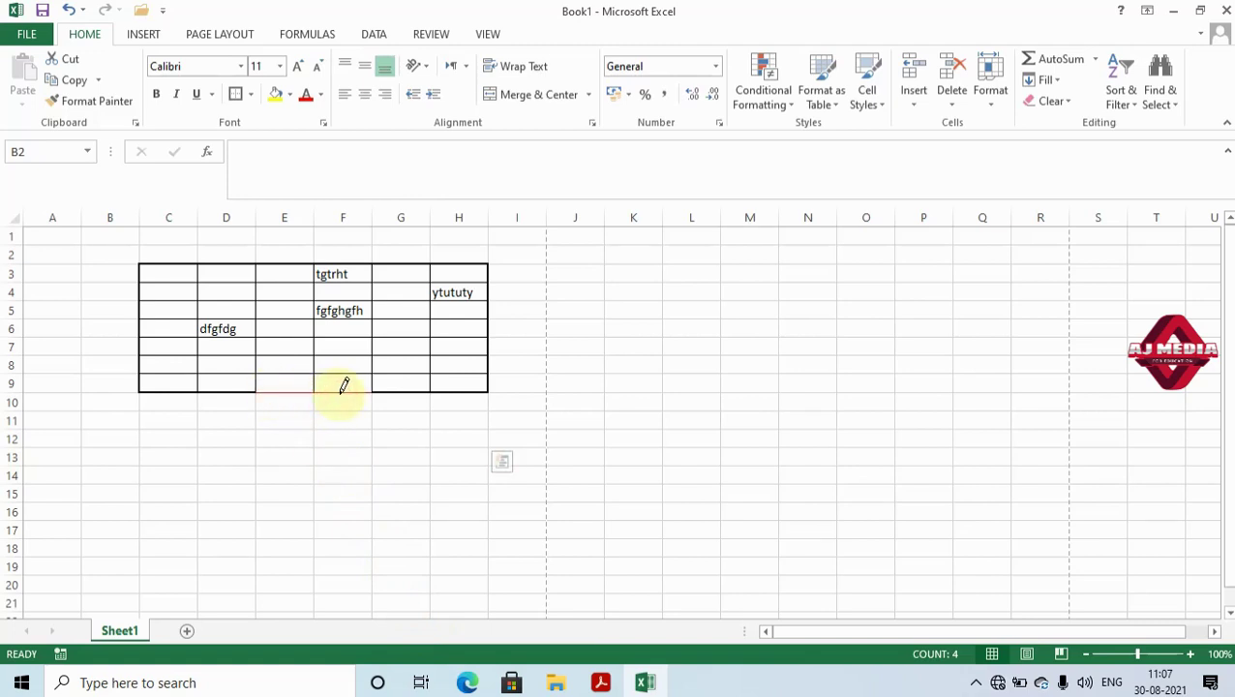
left_click(402, 387)
left_click(447, 385)
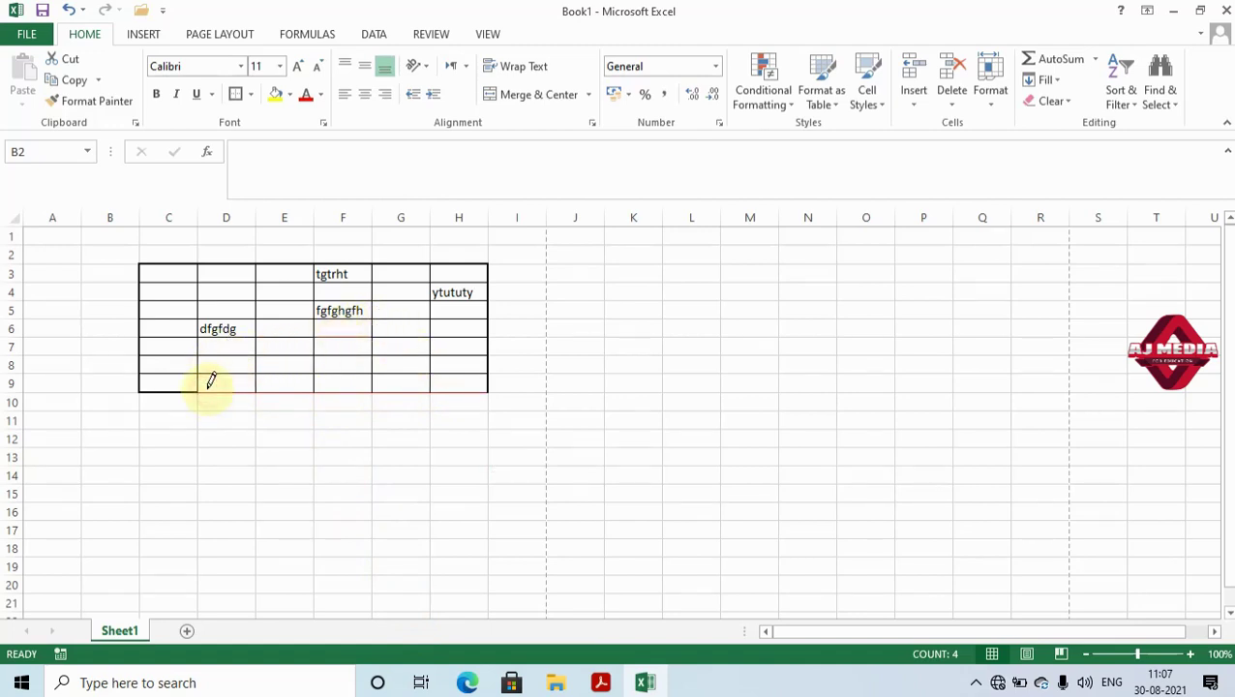
left_click(171, 390)
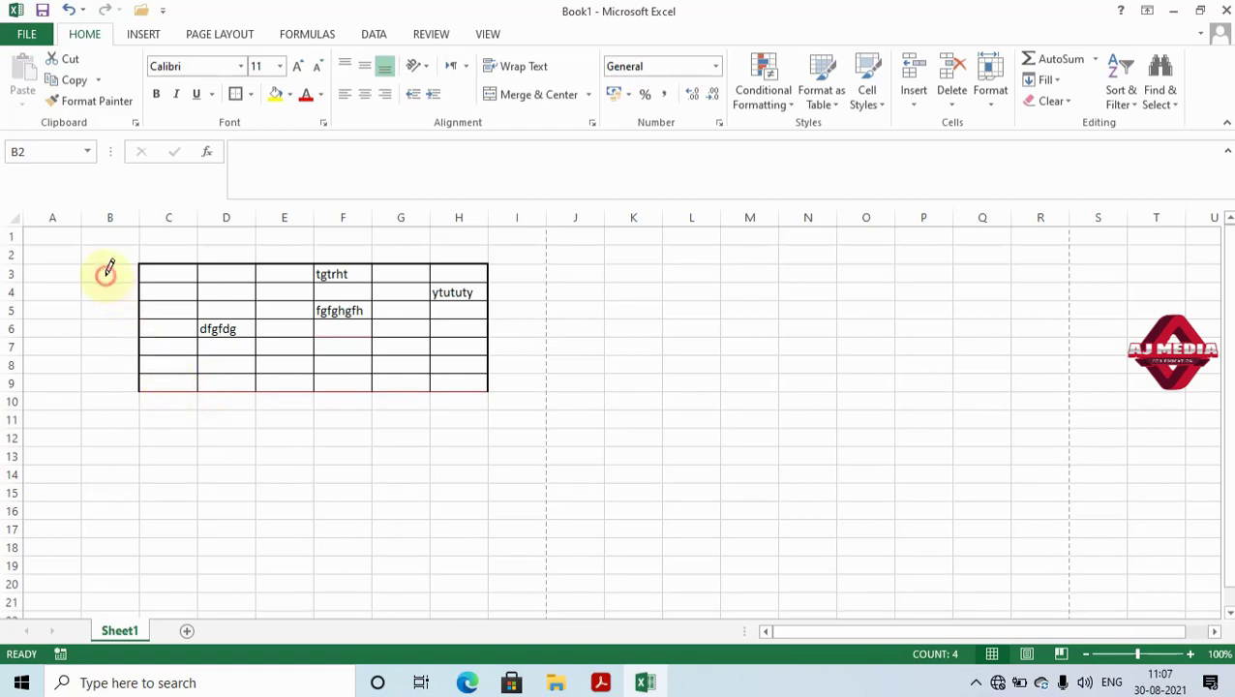
key("Escape")
left_click_drag(111, 253, 508, 486)
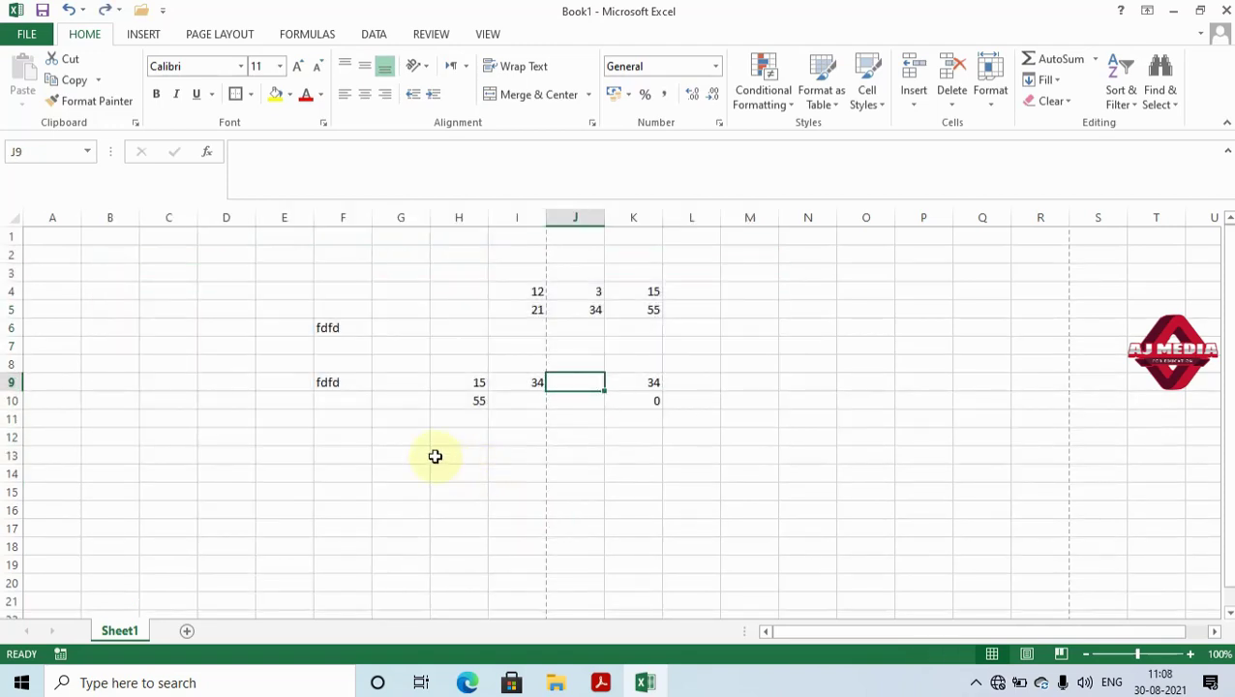
Undo twice to remove the sample values from the sheet.
key("ctrl+z")
key("ctrl+z")
key("ctrl+z")
key("ctrl+z")
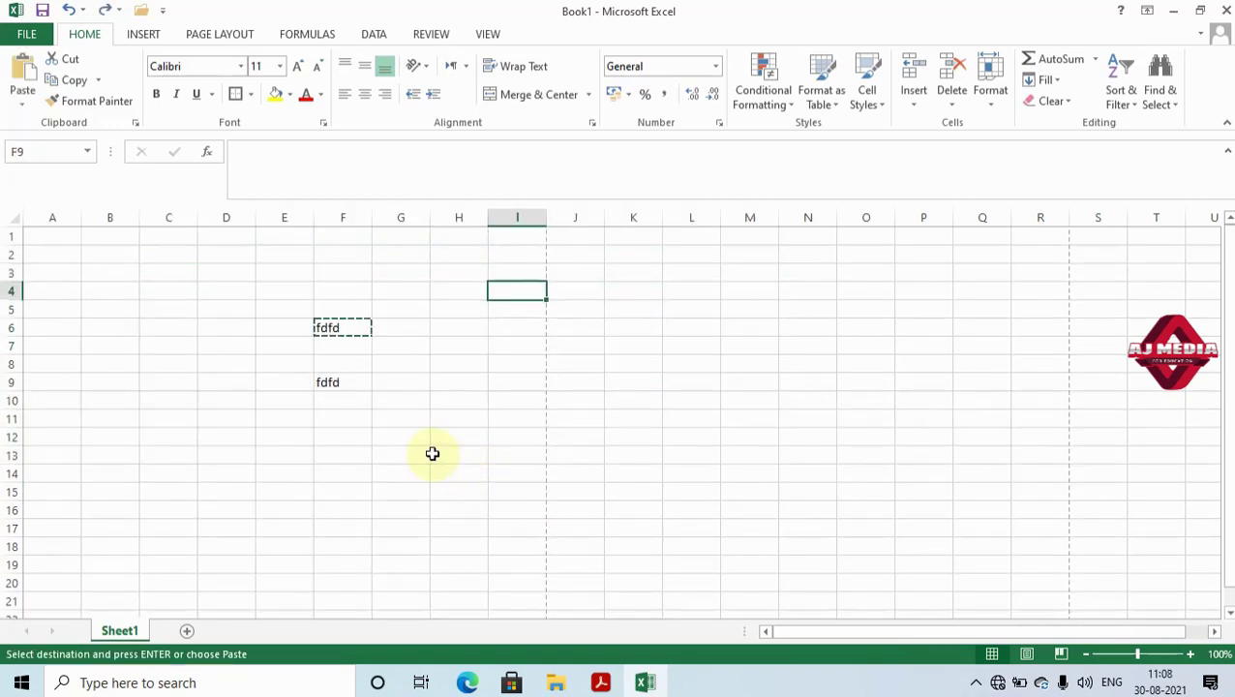
key("ctrl+z")
left_click(351, 421)
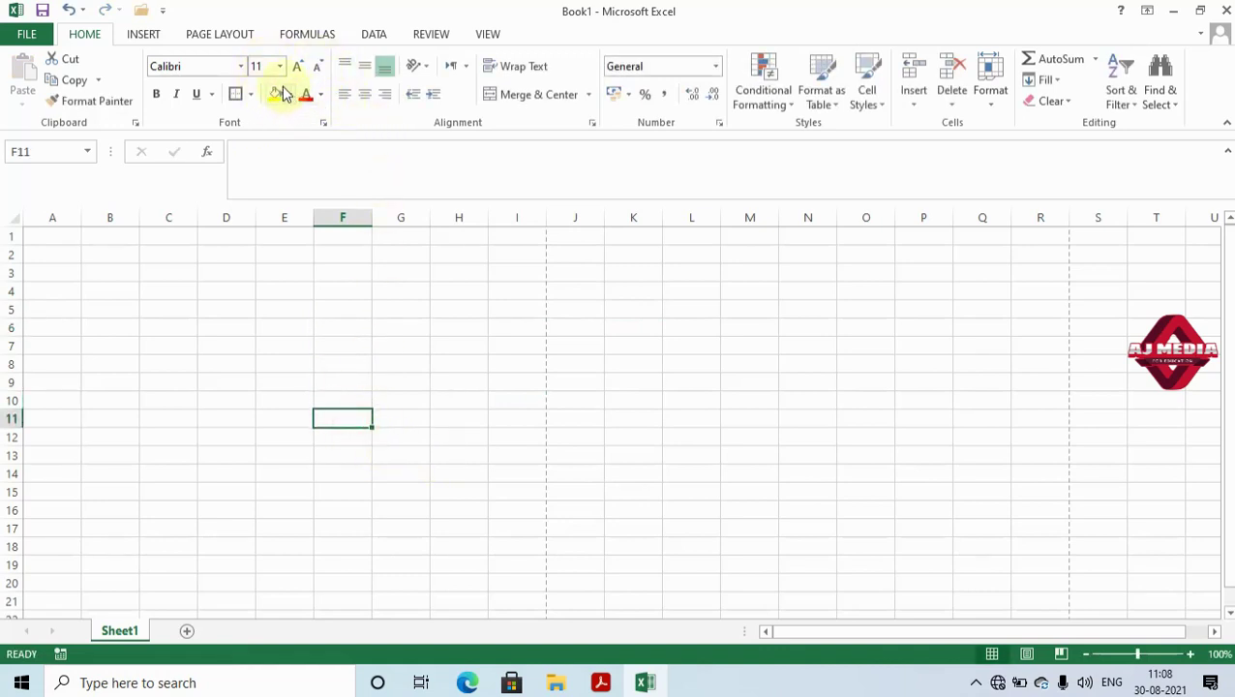
Give cell F5 a black fill and white font colour.
left_click(339, 306)
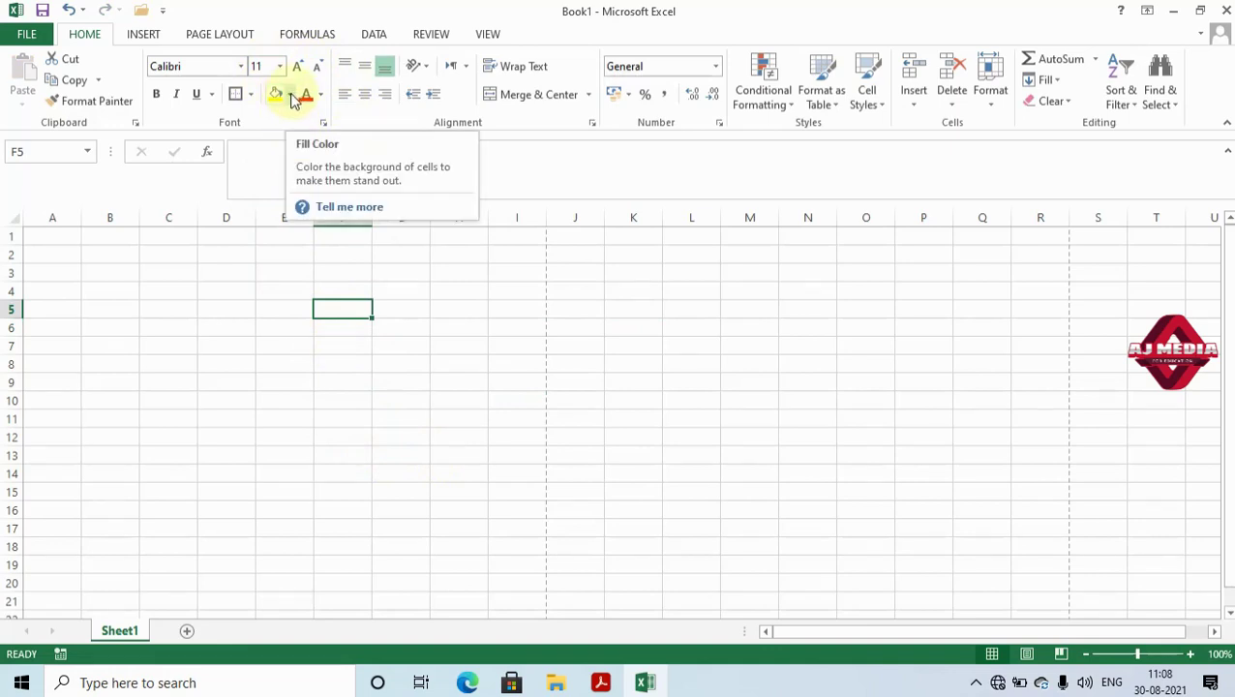
left_click(291, 95)
left_click(289, 135)
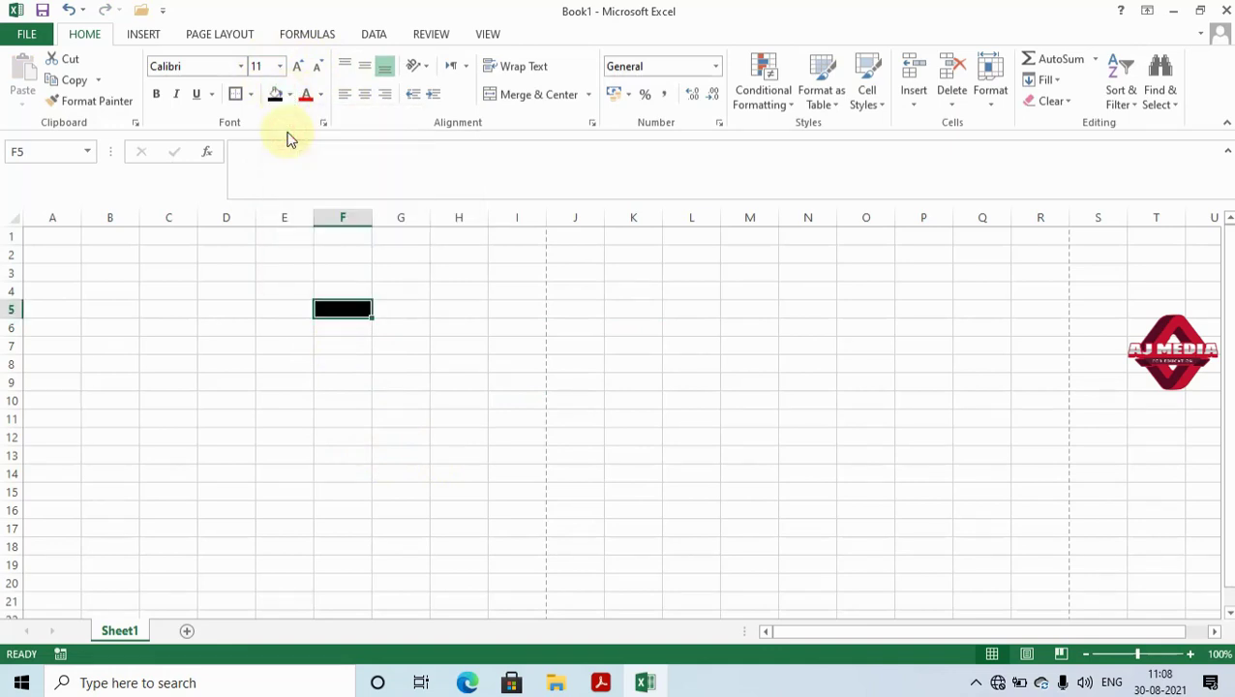
left_click(322, 94)
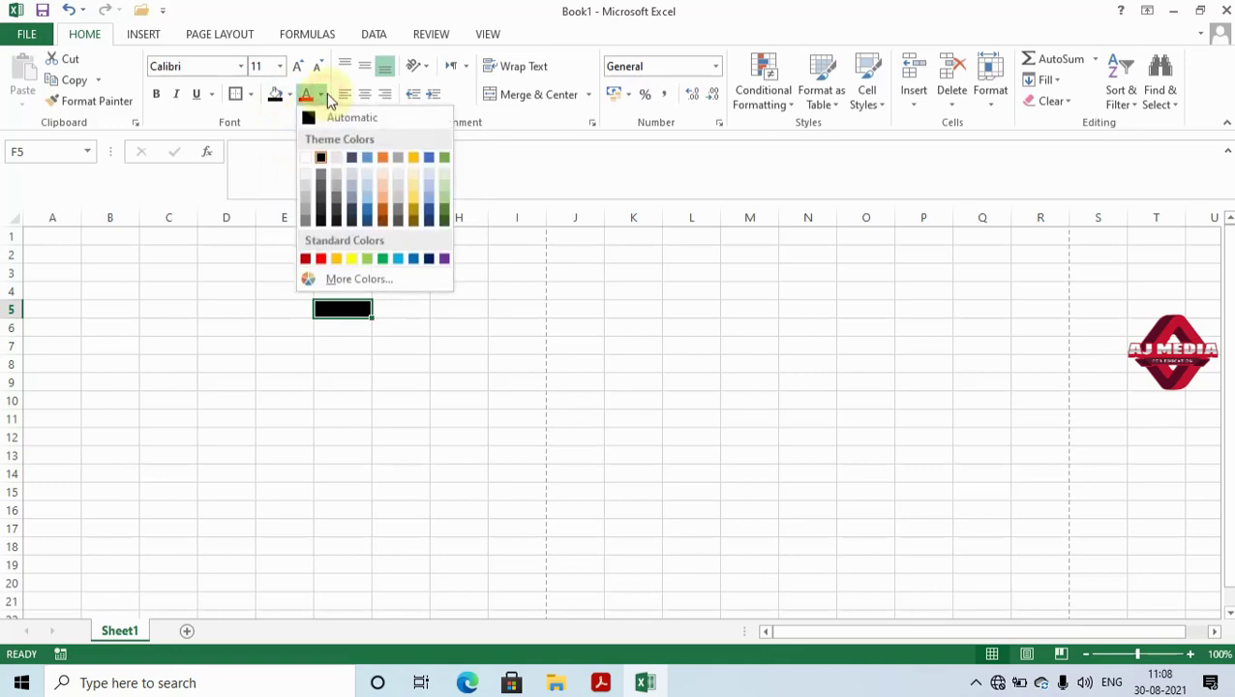
left_click(305, 159)
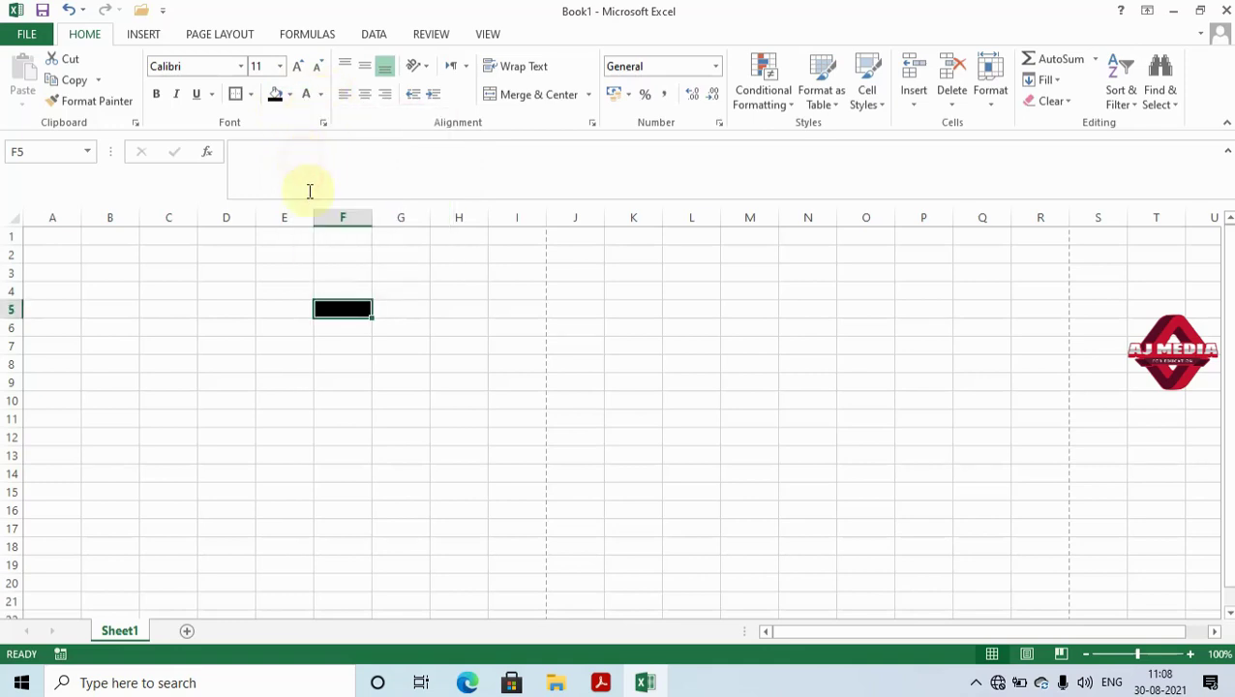
Enter 'fgf' in F5 and 'ewrerewt' in E7.
type("fg")
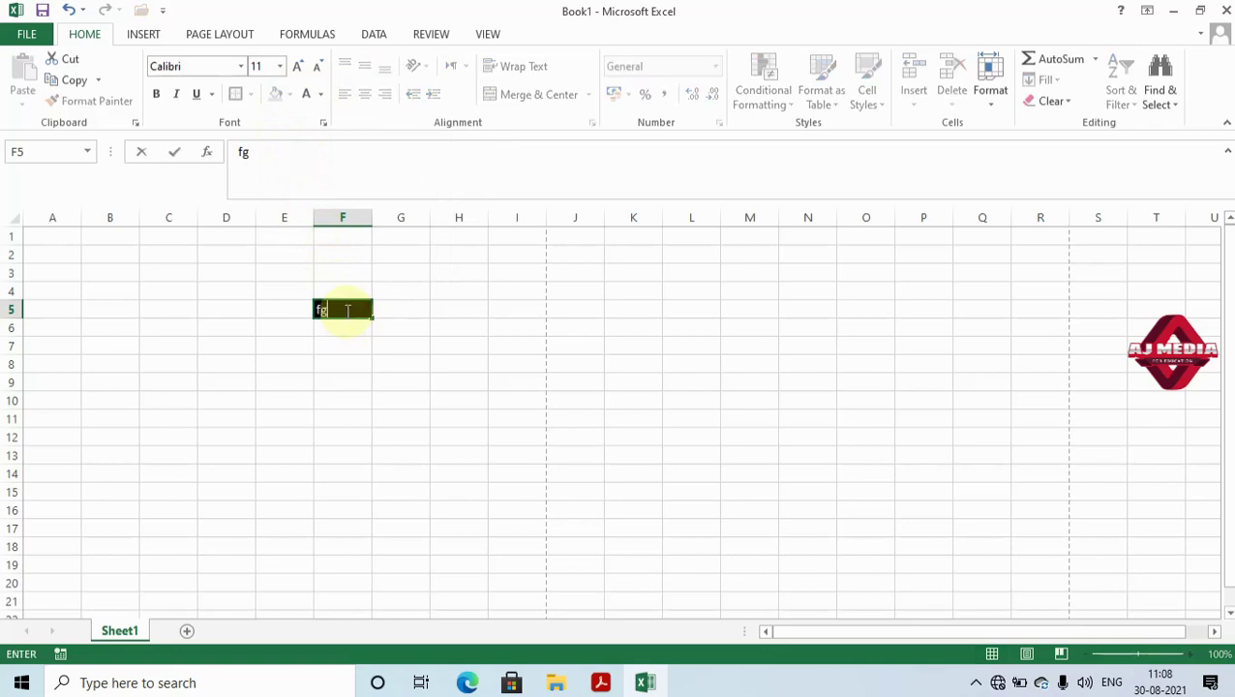
type("f")
left_click(348, 343)
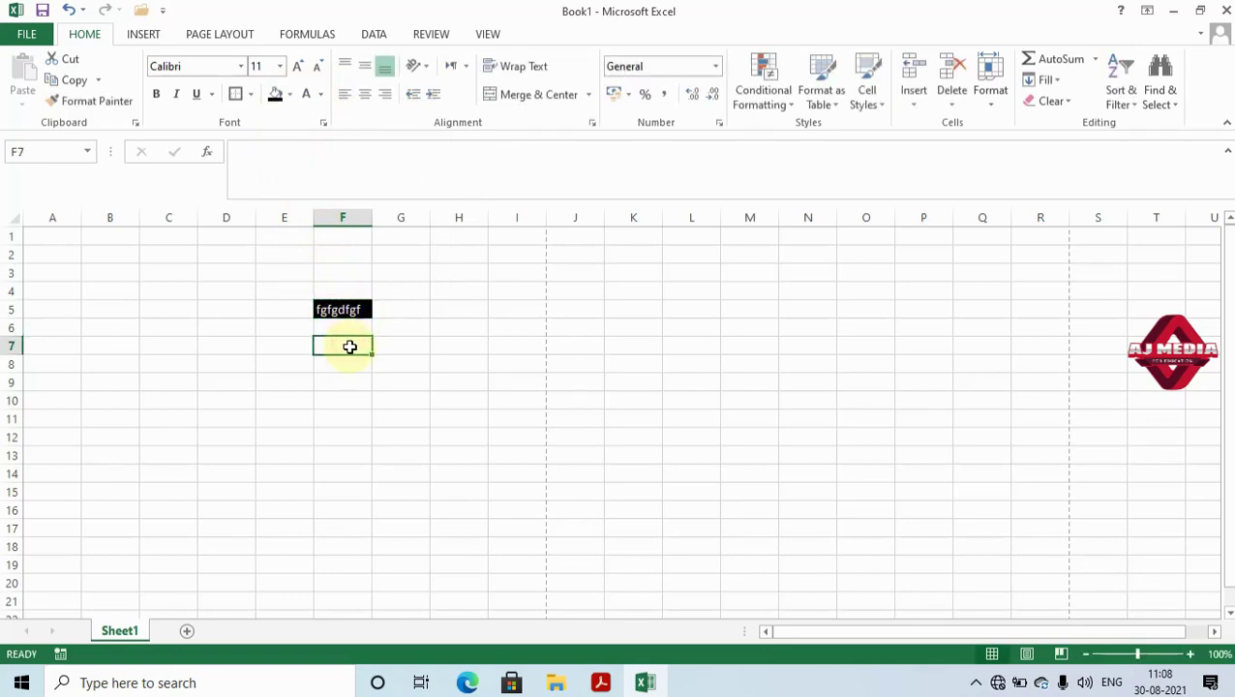
left_click(268, 343)
type("ewrerewt")
left_click(317, 385)
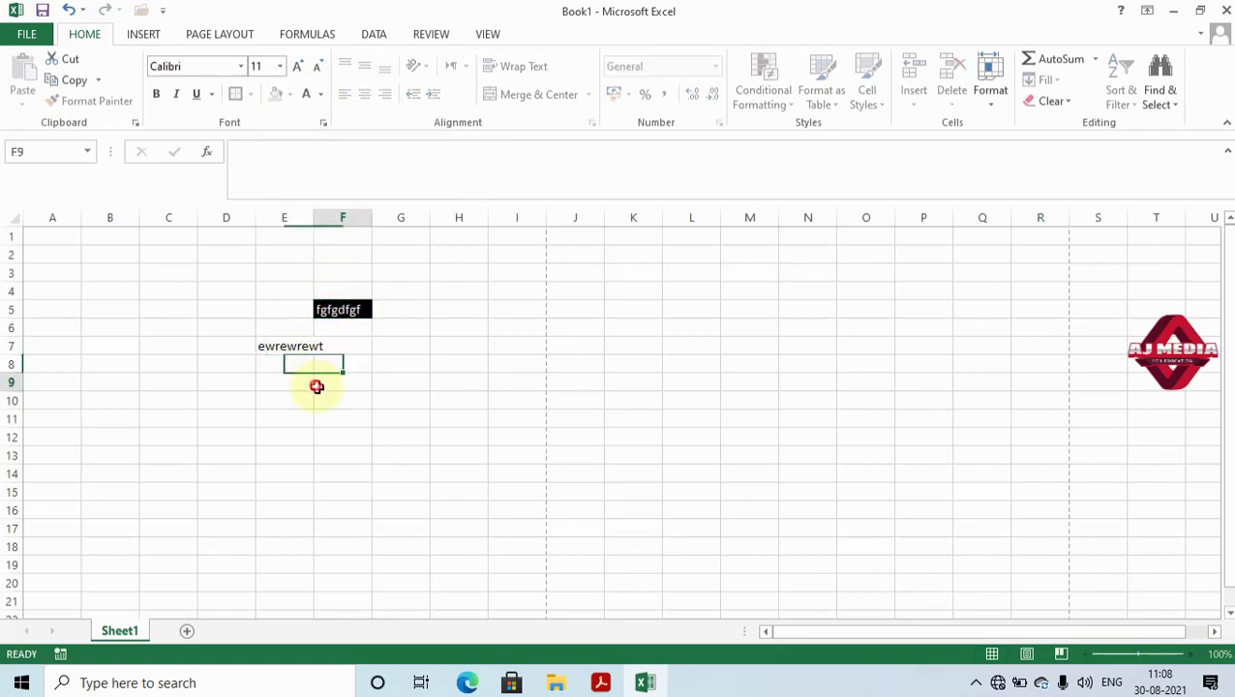
Fill E7 black, widen column E to fit its text, and make E7's text white.
left_click(294, 346)
left_click(275, 94)
left_click(431, 429)
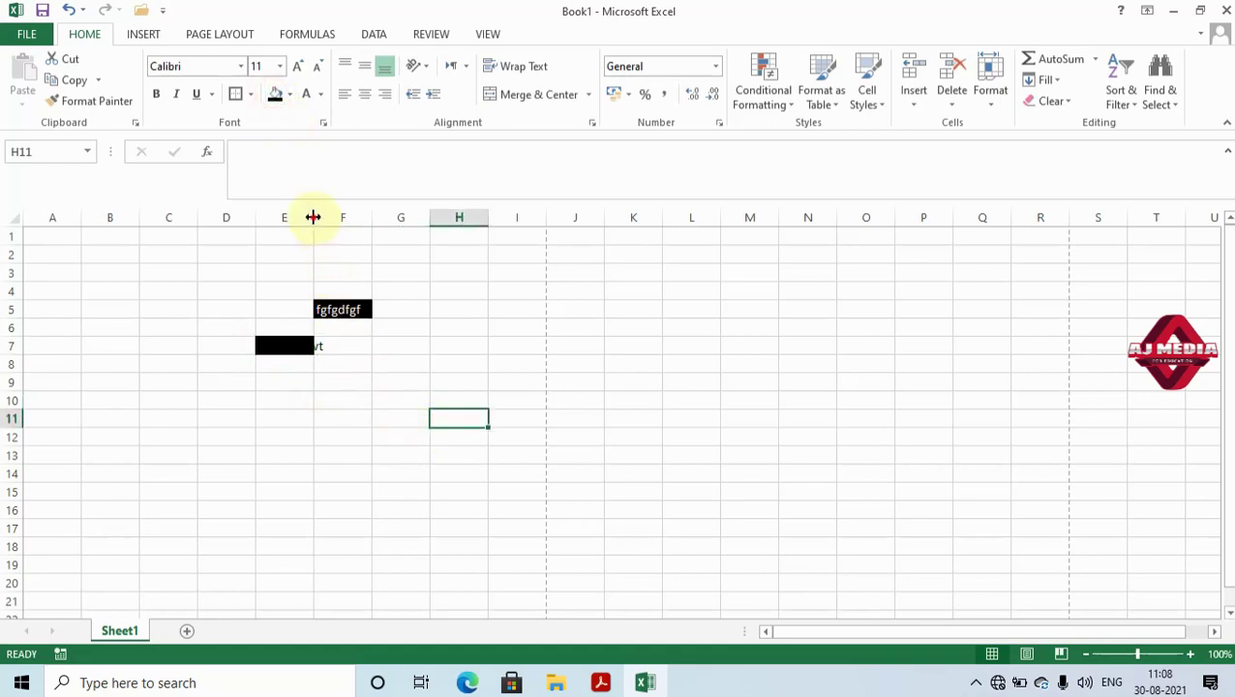
left_click_drag(314, 217, 352, 217)
left_click(322, 345)
left_click(306, 96)
left_click(382, 418)
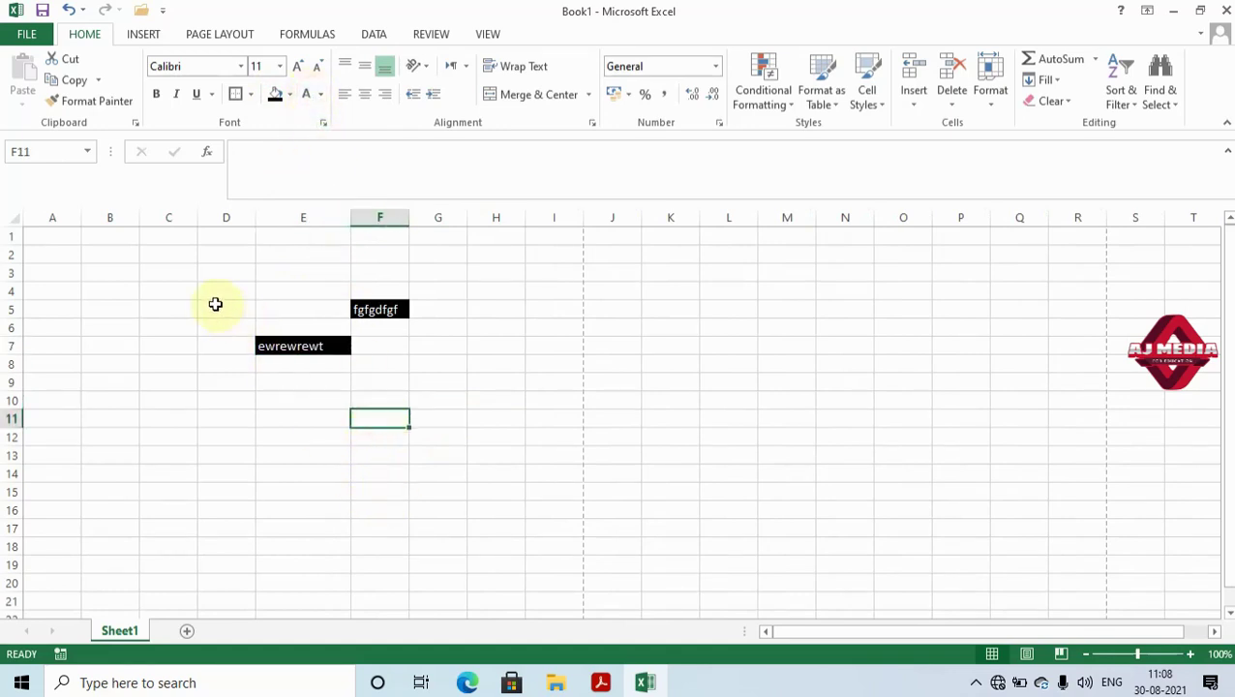
Undo the practice entries and formatting, and set F5 back to No Fill.
left_click_drag(215, 292, 491, 469)
key("ctrl+z")
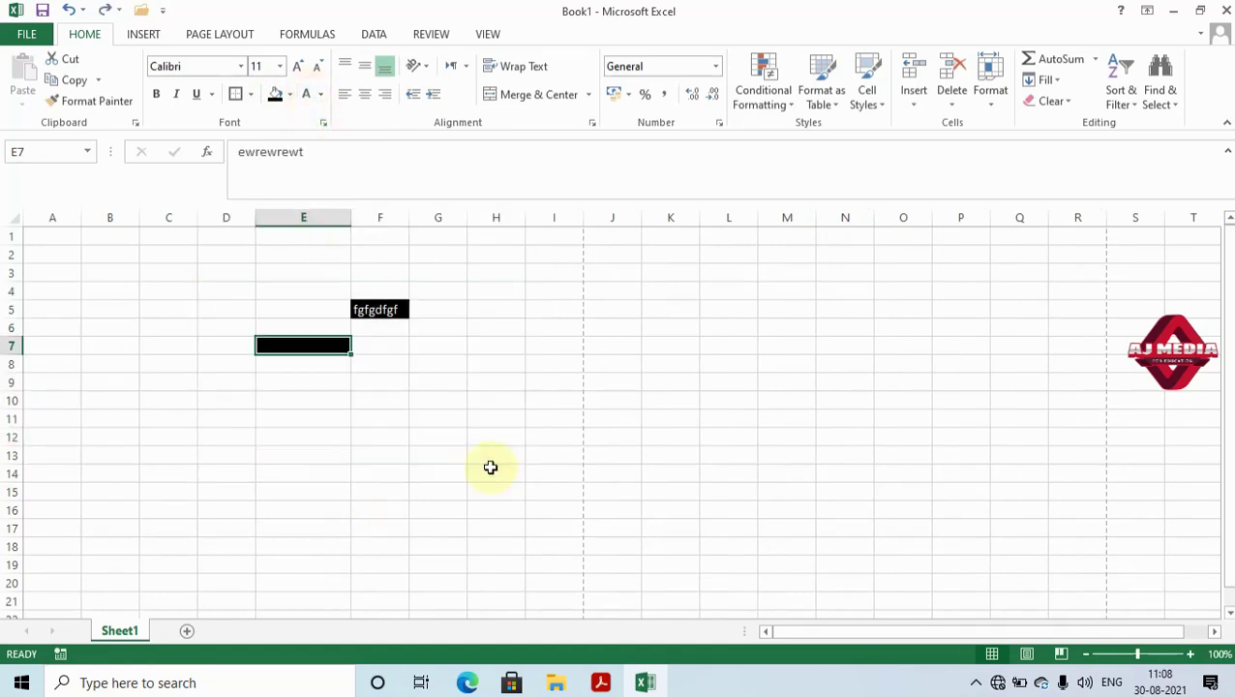
key("ctrl+z")
key("ctrl+z")
key("ctrl+z")
key("ctrl+z")
key("ctrl+z")
left_click(486, 456)
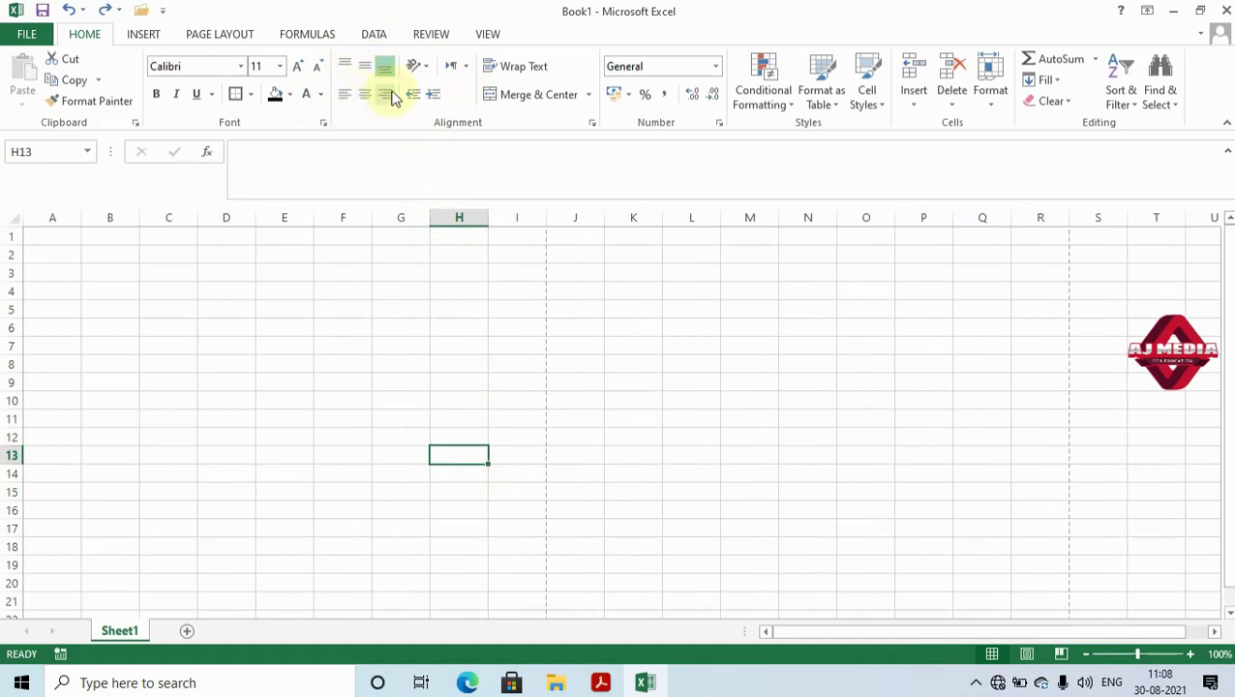
left_click(344, 308)
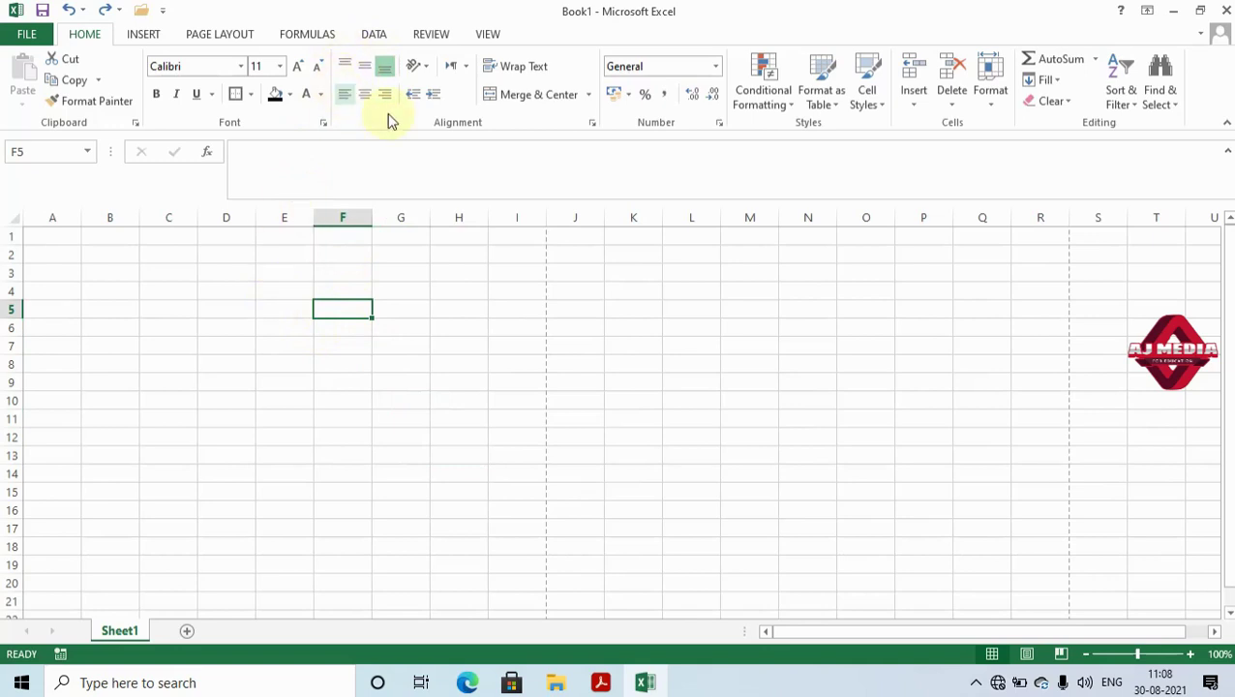
Return to the Acrobat textbook at page 121 on selecting one cell and all cells.
left_click(600, 682)
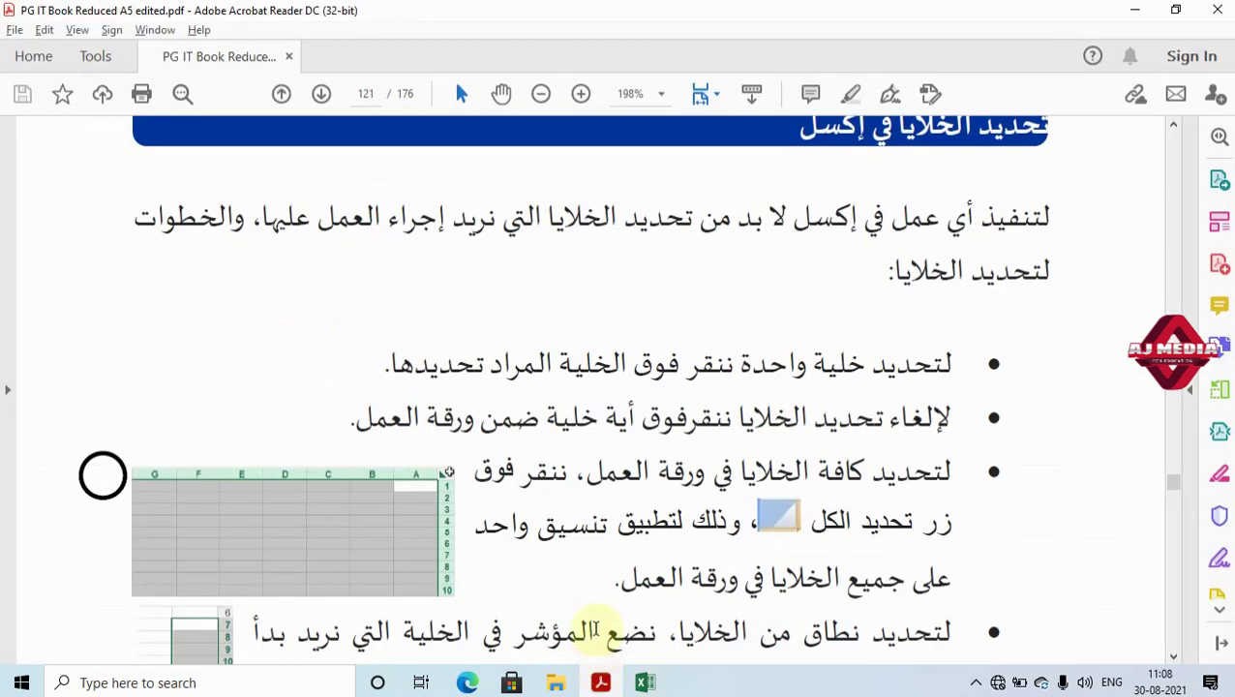
key("alt+Tab")
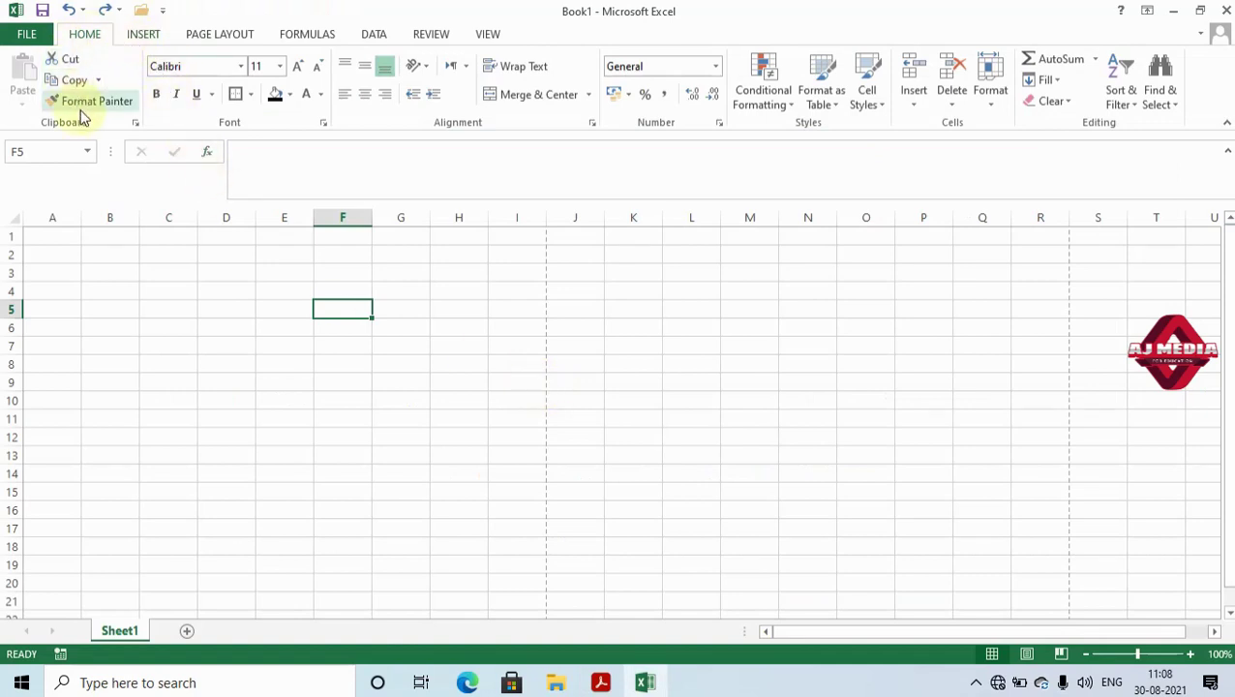
left_click(69, 58)
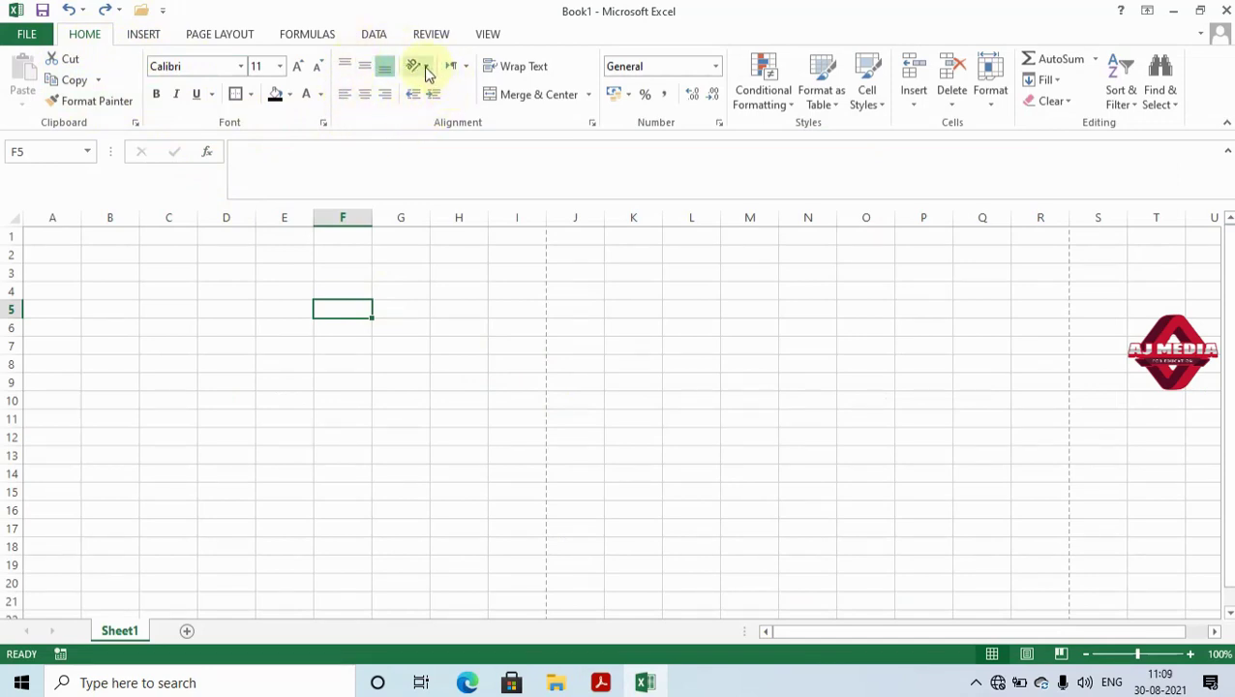
left_click(403, 297)
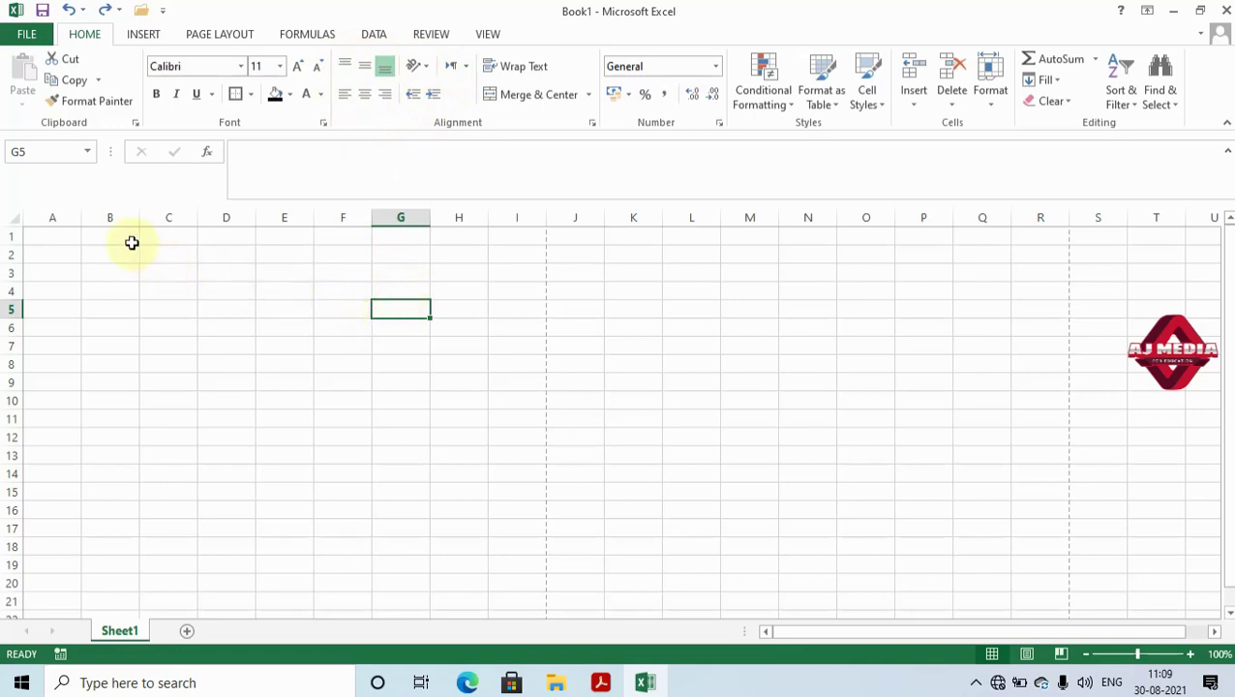
left_click(600, 682)
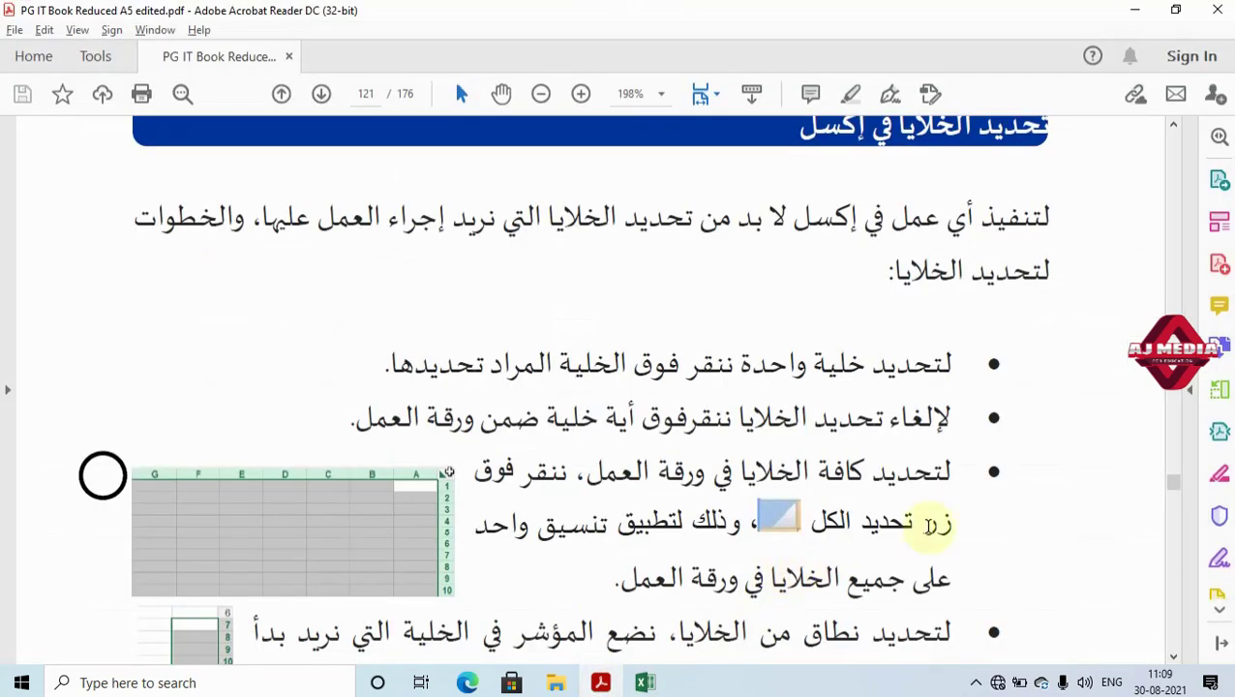
Scroll the textbook PDF to the data-entry section.
left_click(1174, 125)
scroll(1174, 129, "up", 3)
scroll(1174, 129, "up", 3)
scroll(1174, 129, "up", 3)
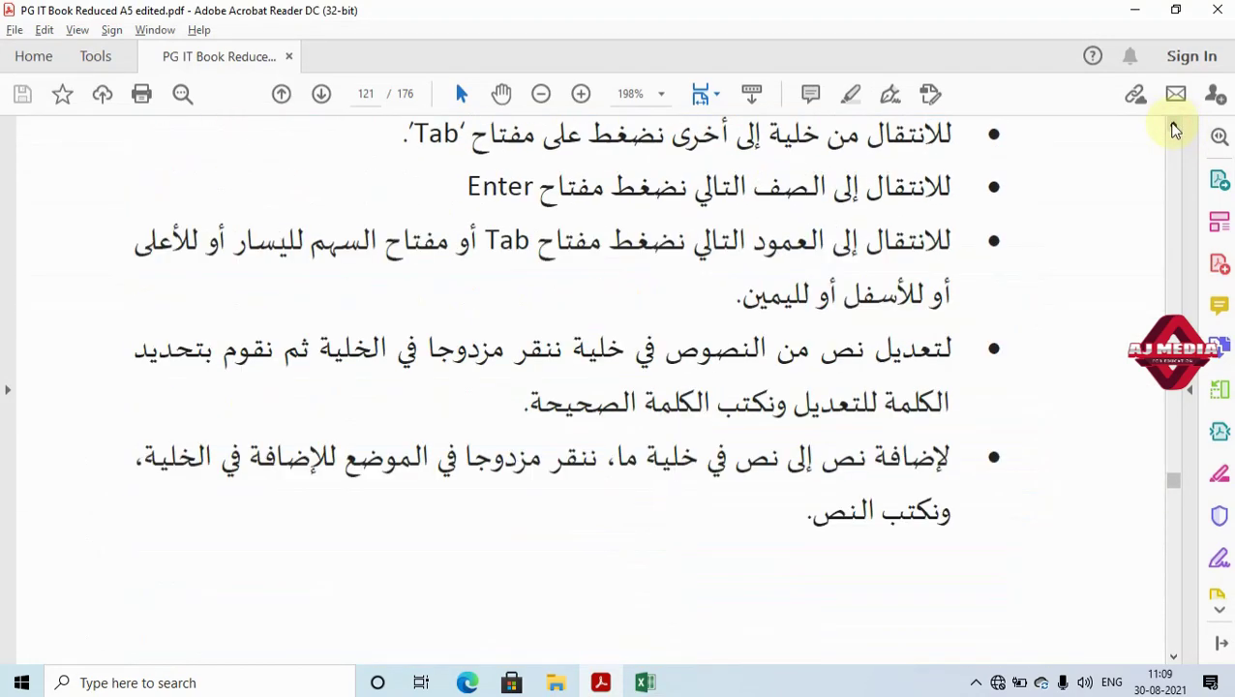
scroll(1174, 129, "up", 3)
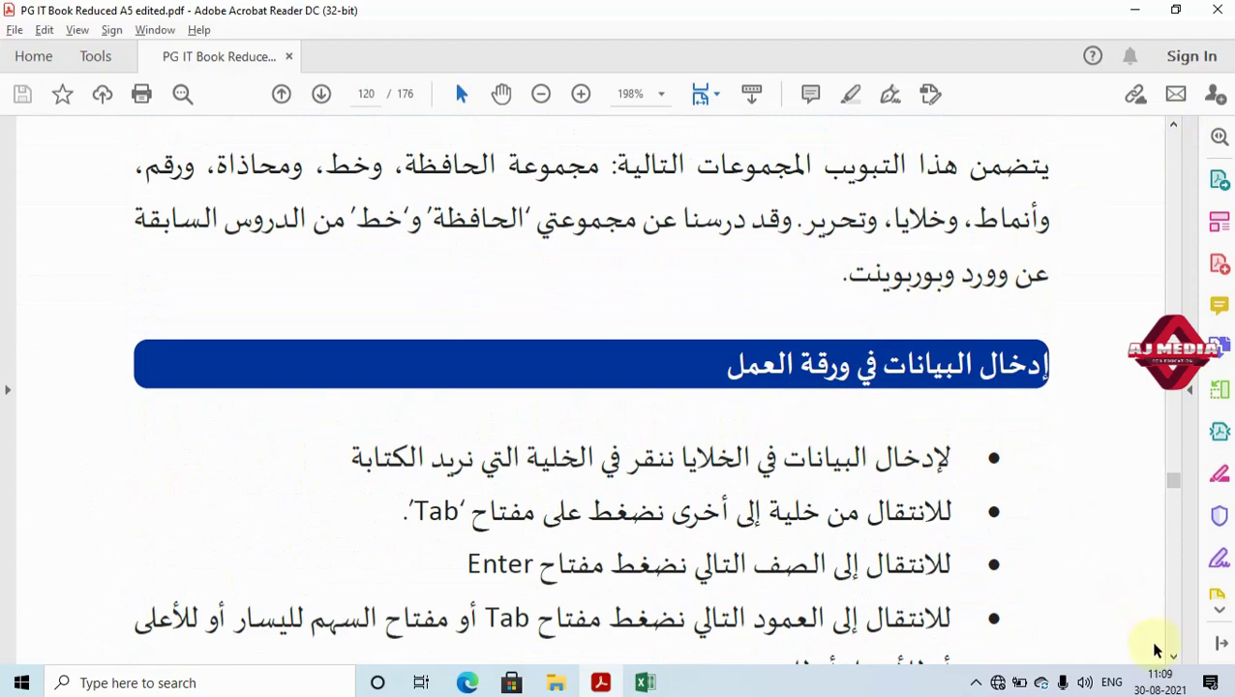
left_click(1174, 658)
scroll(1111, 627, "down", 2)
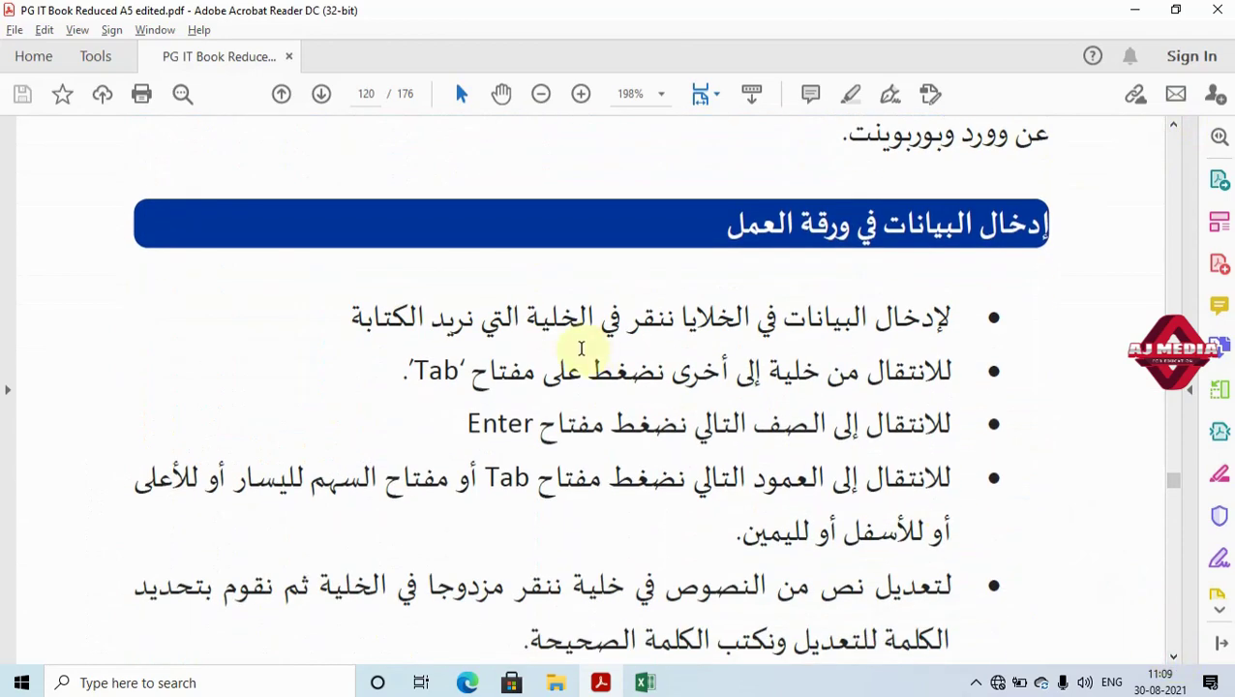
In the Excel workbook, type 'rgdr' into cell B3.
key("alt+Tab")
left_click(310, 287)
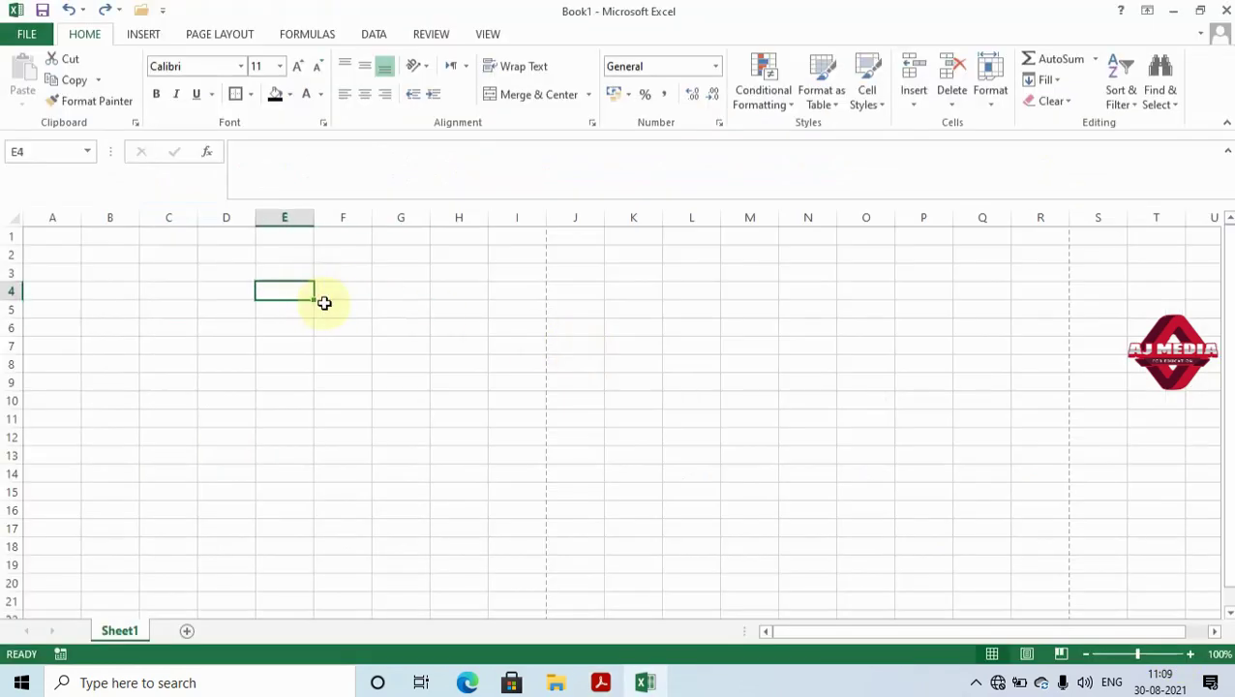
left_click(125, 272)
type("rgdr")
left_click(141, 325)
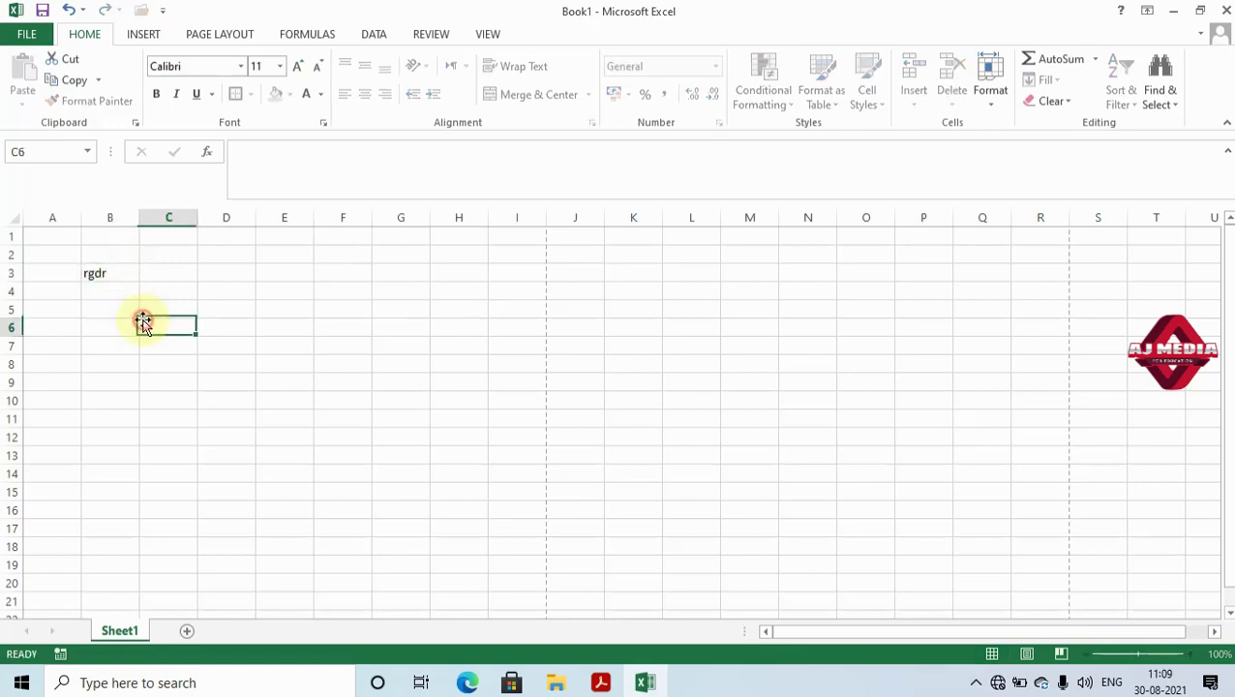
Move around the cells next to B3 with the Right, Left, Up and Down arrow keys.
left_click(114, 274)
key("Right")
key("Right")
key("Right")
key("Right")
key("Right")
key("Right")
key("Right")
key("Right")
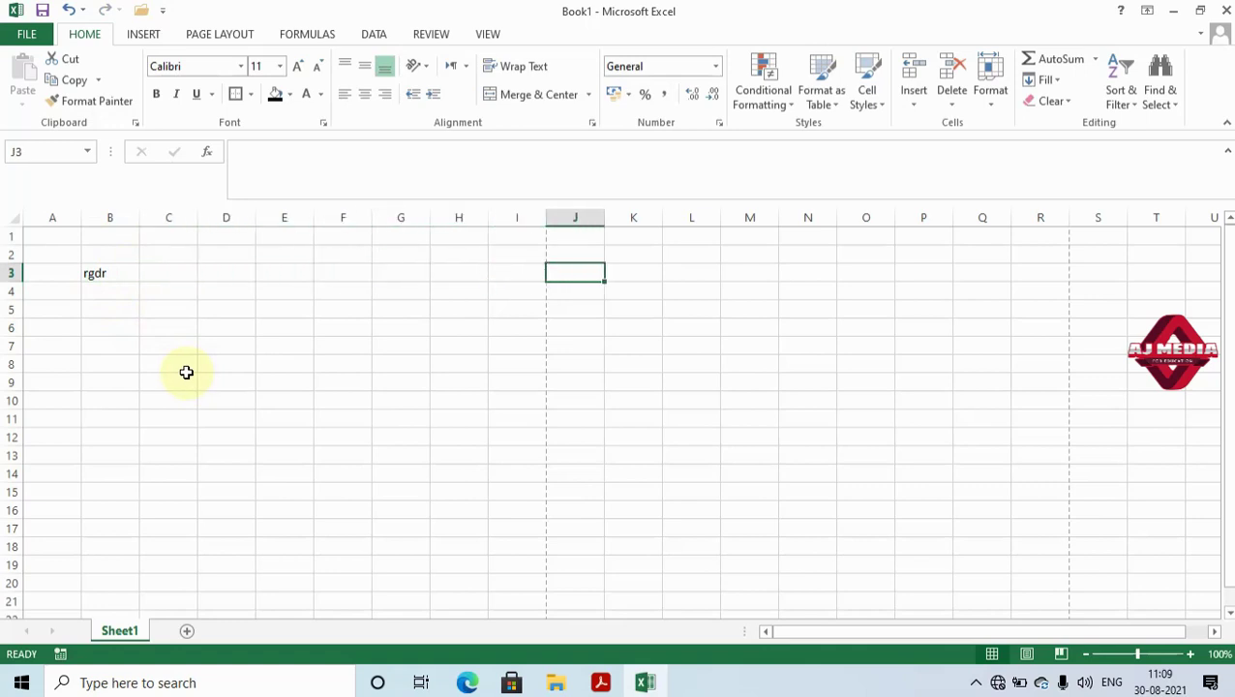
left_click(124, 276)
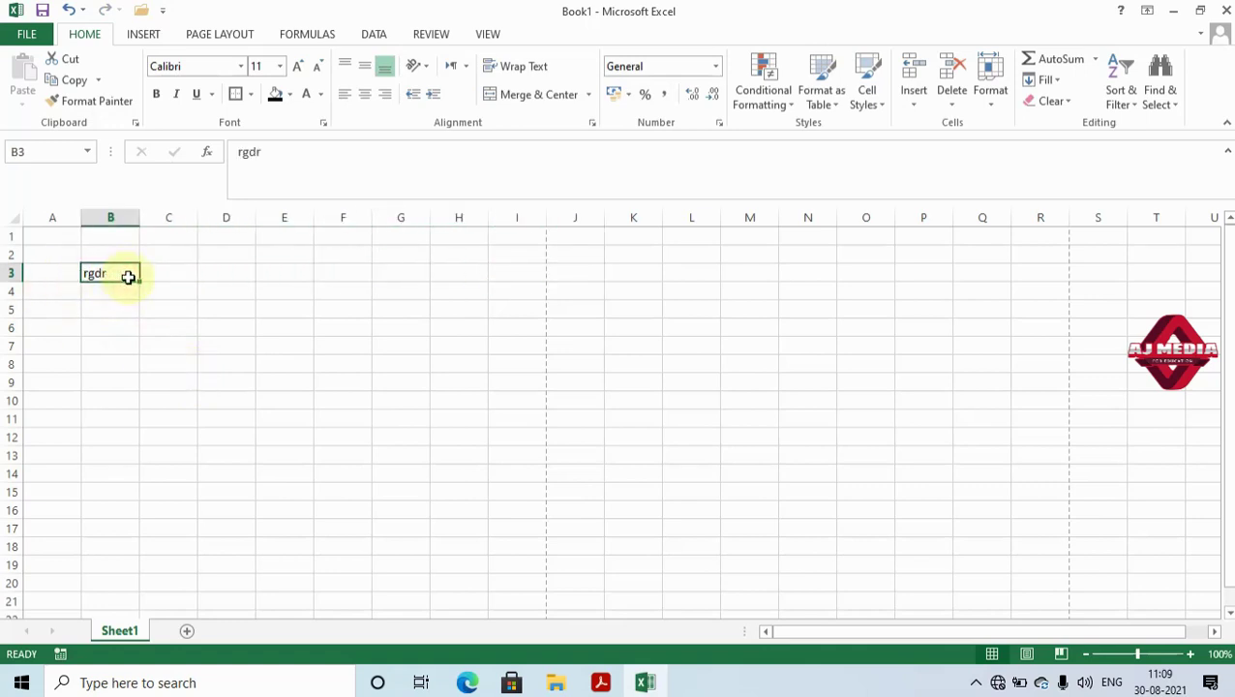
key("Down")
key("Down")
key("Down")
key("Down")
key("Down")
key("Down")
key("Down")
key("Down")
key("Down")
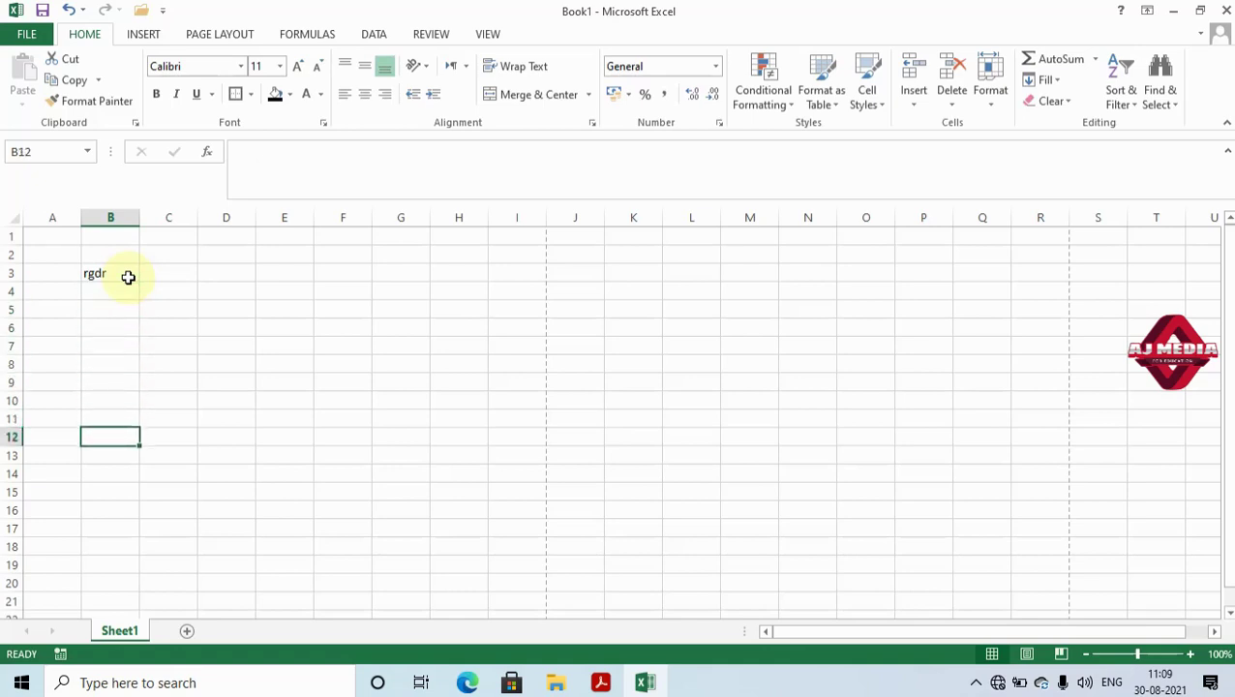
left_click(128, 277)
key("Right")
key("Right")
key("Right")
key("Right")
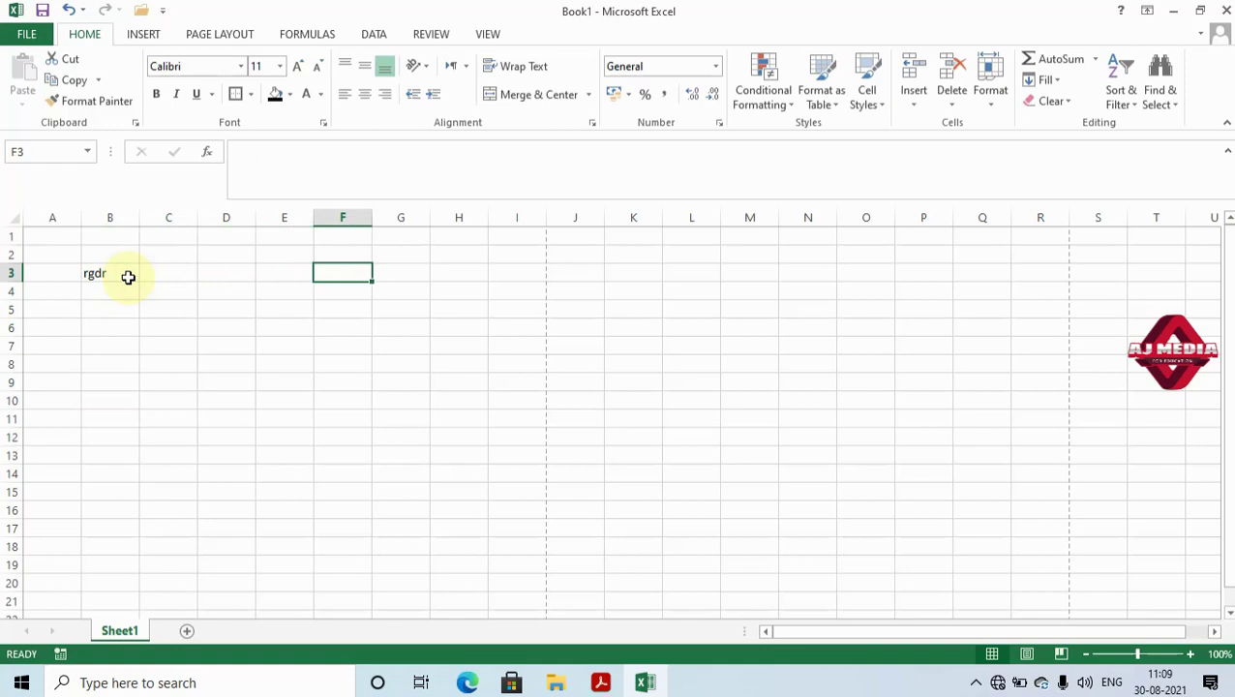
key("Right")
key("Right")
key("Left")
key("Left")
key("Left")
key("Left")
key("Left")
key("Left")
key("Right")
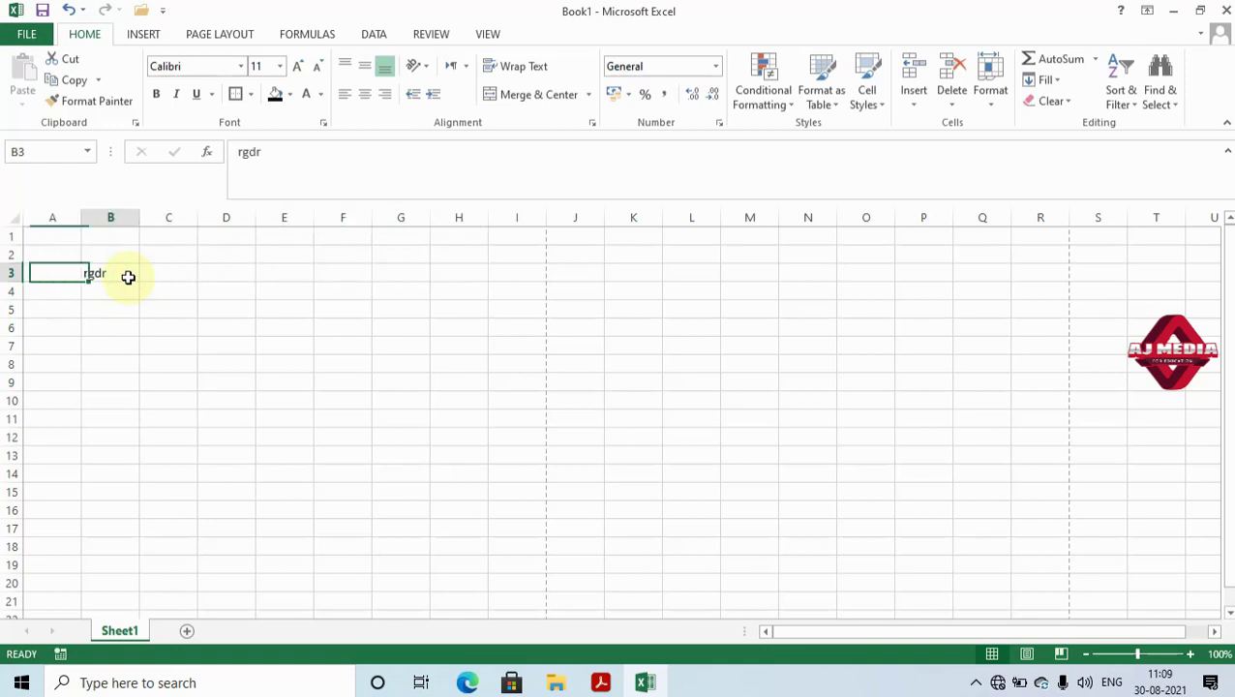
key("Up")
key("Up")
key("Down")
key("Down")
key("Down")
key("Down")
key("Down")
key("Down")
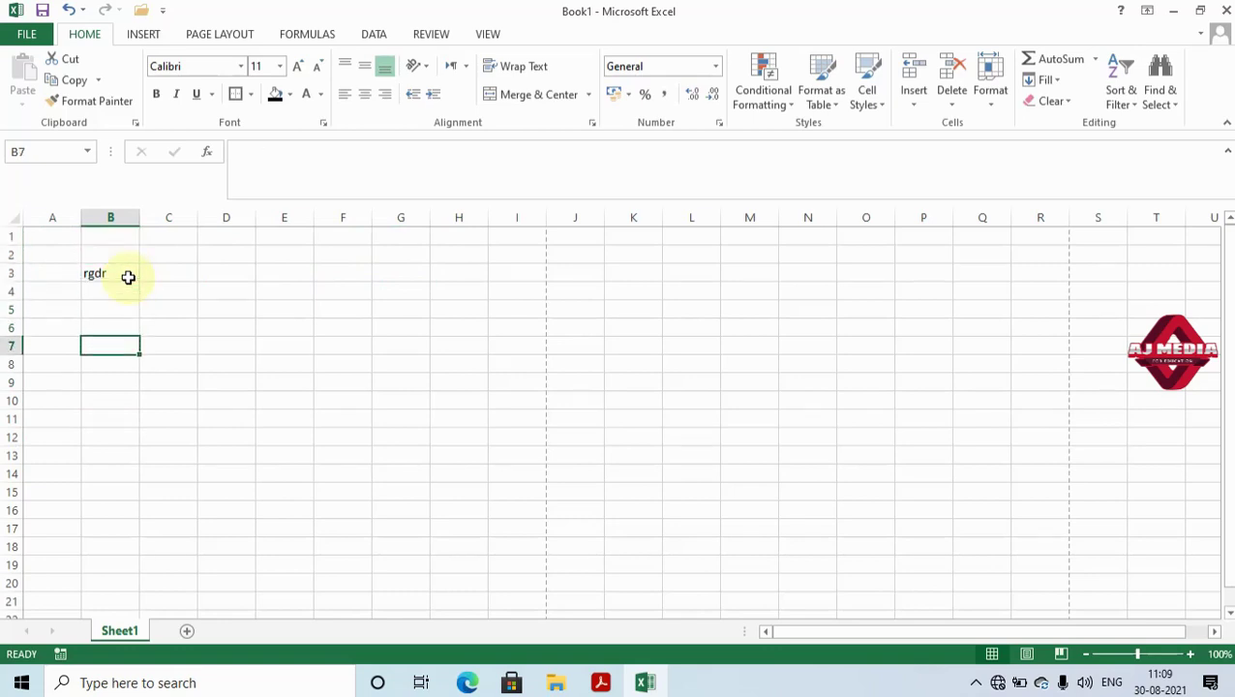
key("Down")
key("Down")
key("Up")
key("Up")
key("Up")
key("Up")
key("Up")
key("Up")
key("Up")
key("Right")
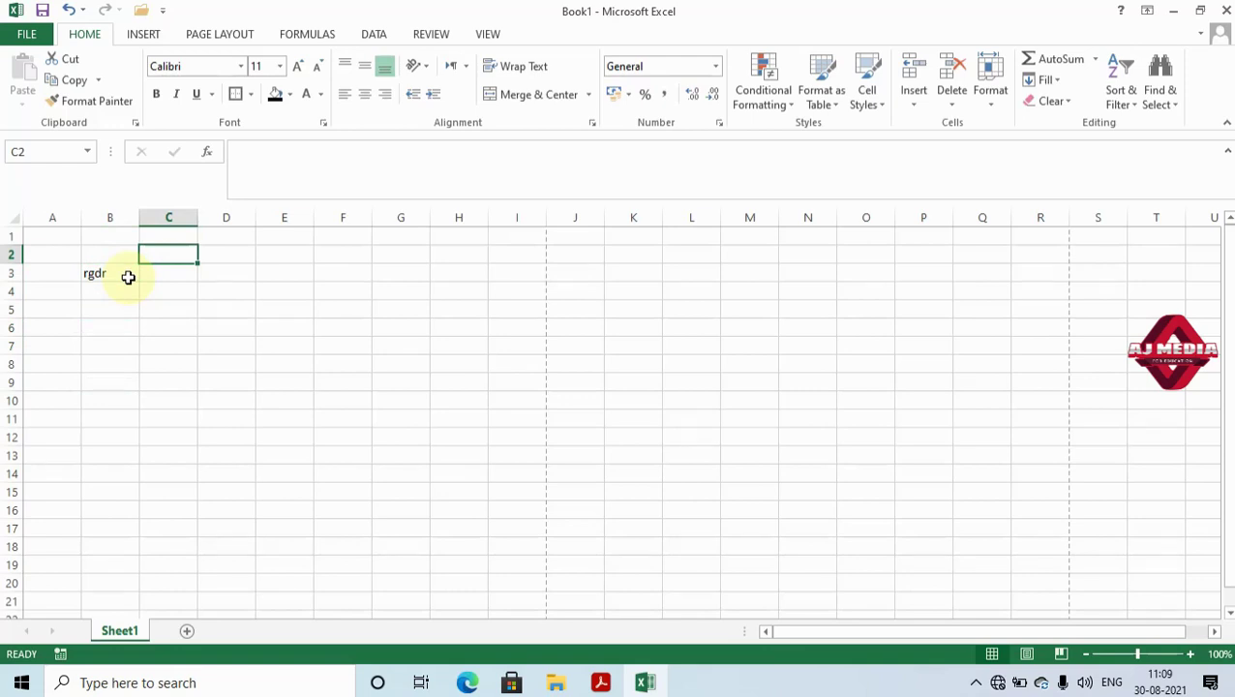
After checking the textbook, replace B3's contents with 'ter'.
key("alt+Tab")
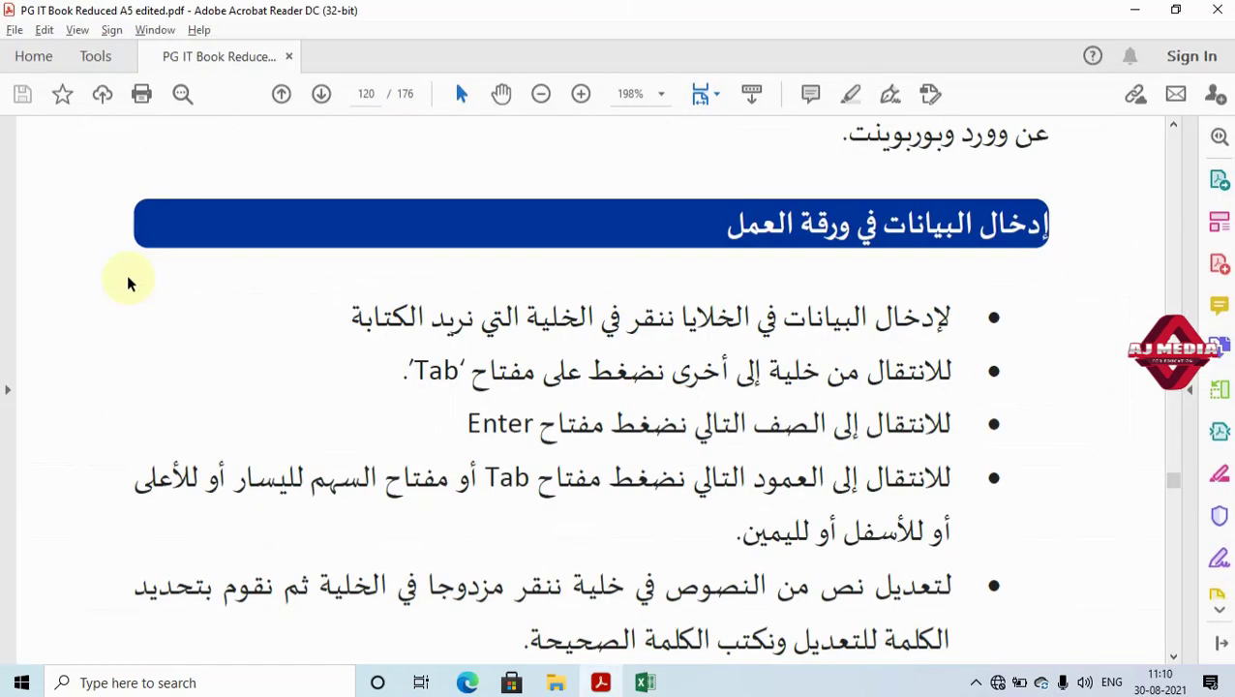
scroll(309, 396, "down", 3)
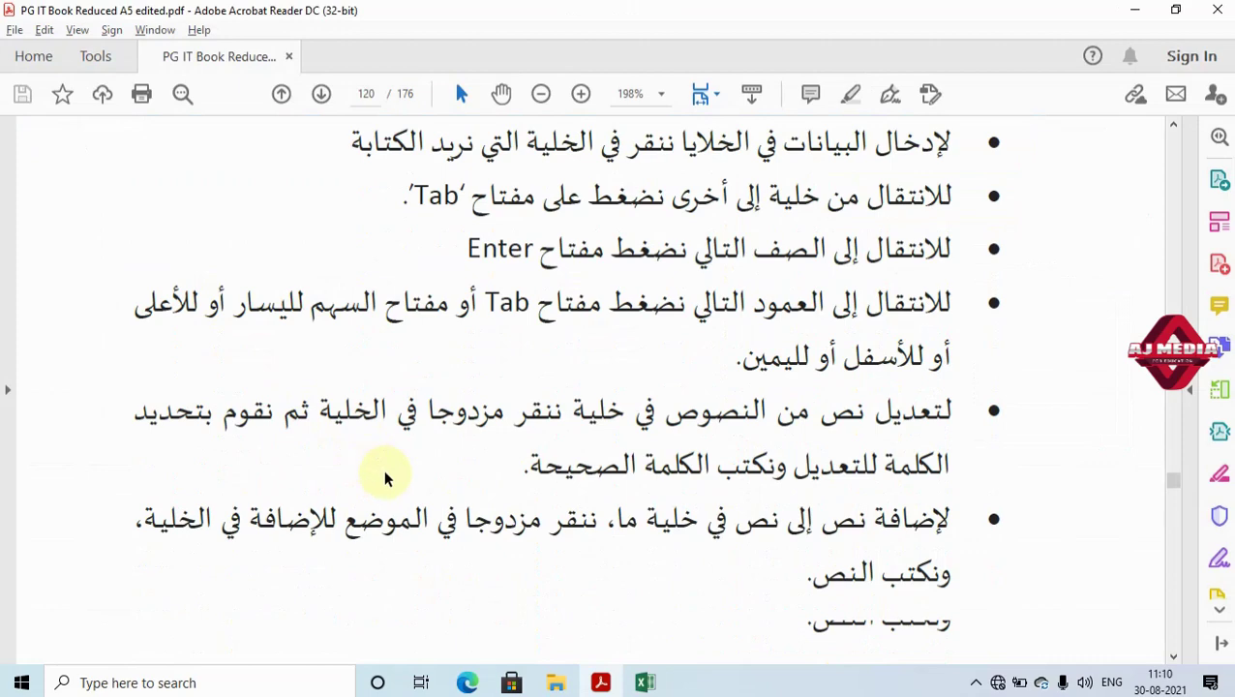
key("alt+Tab")
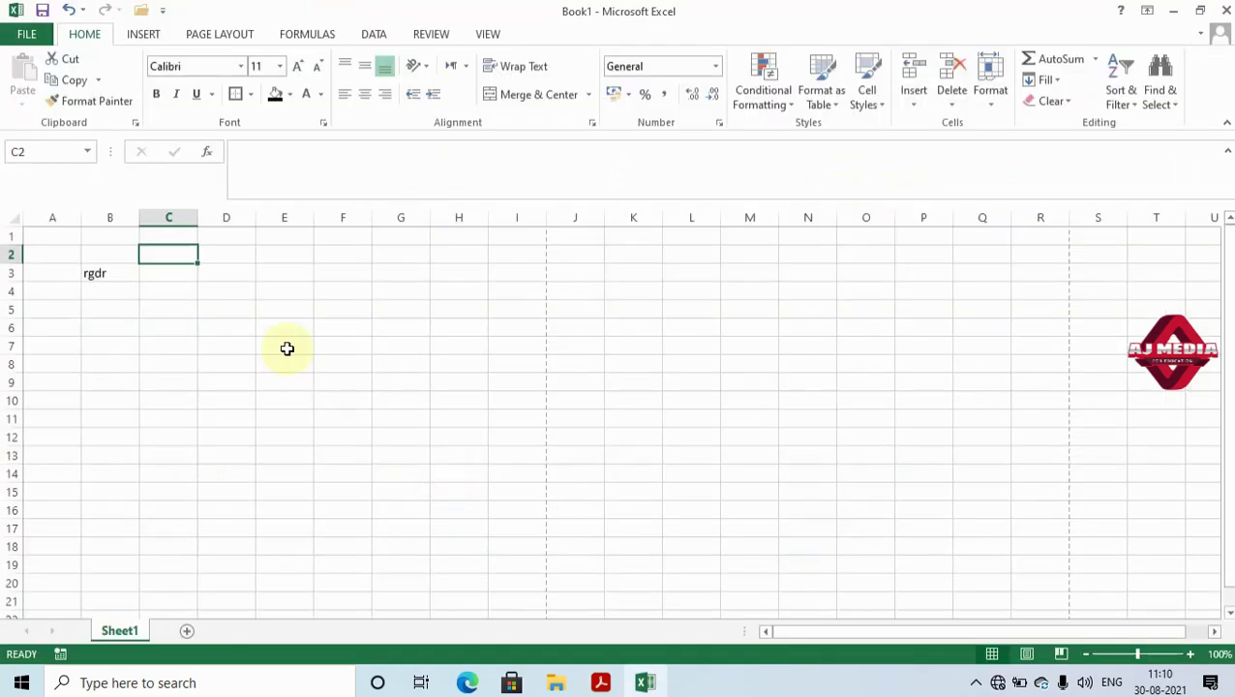
left_click(117, 274)
left_click(113, 295)
left_click(99, 274)
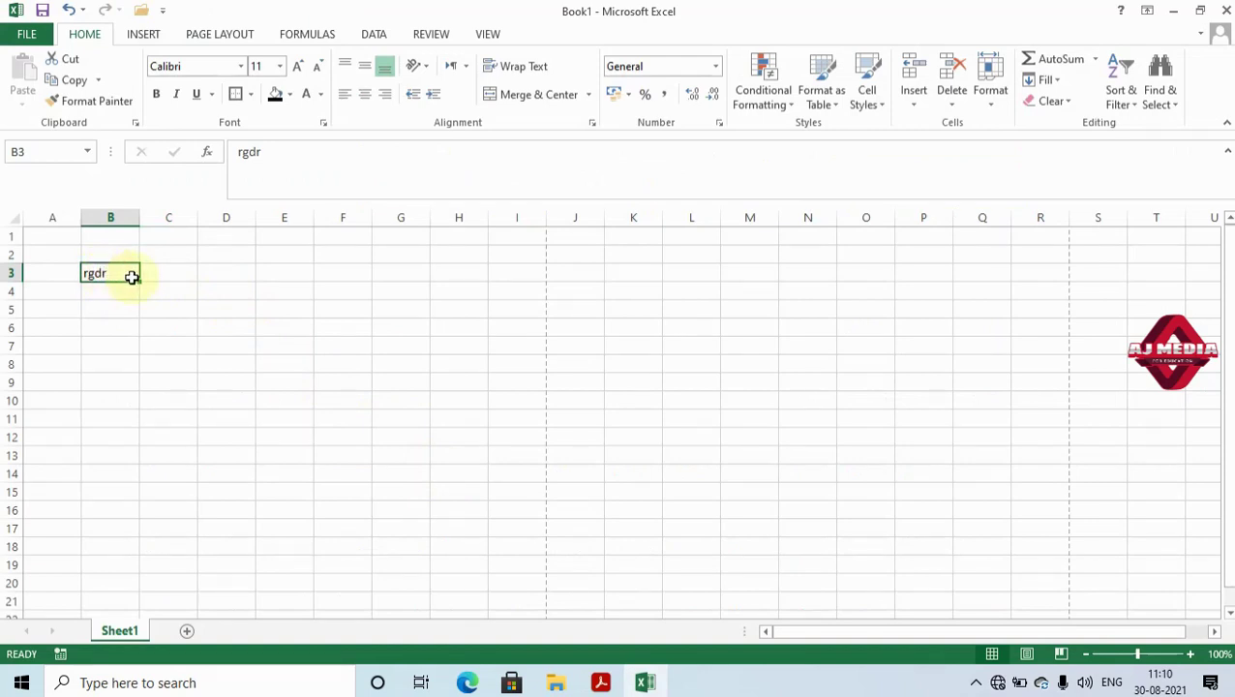
type("terterterrt")
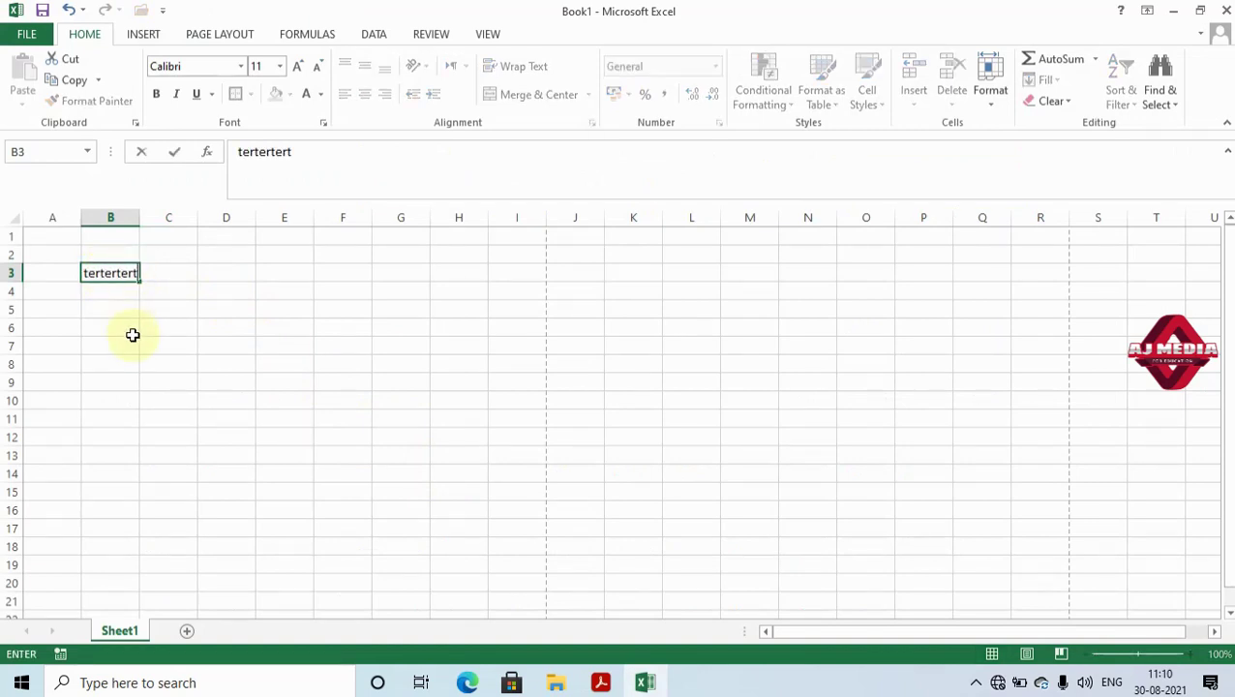
left_click(133, 335)
Append 'ytrytrytry' to the text in B3.
left_click(123, 274)
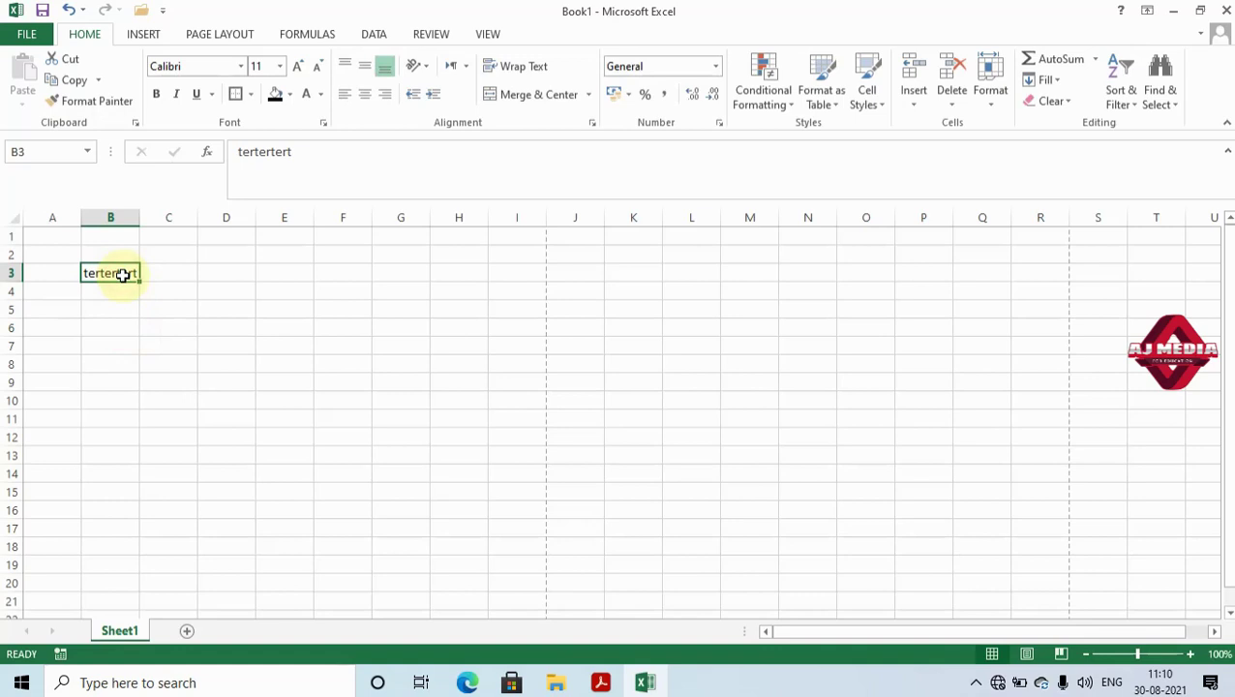
double_click(123, 274)
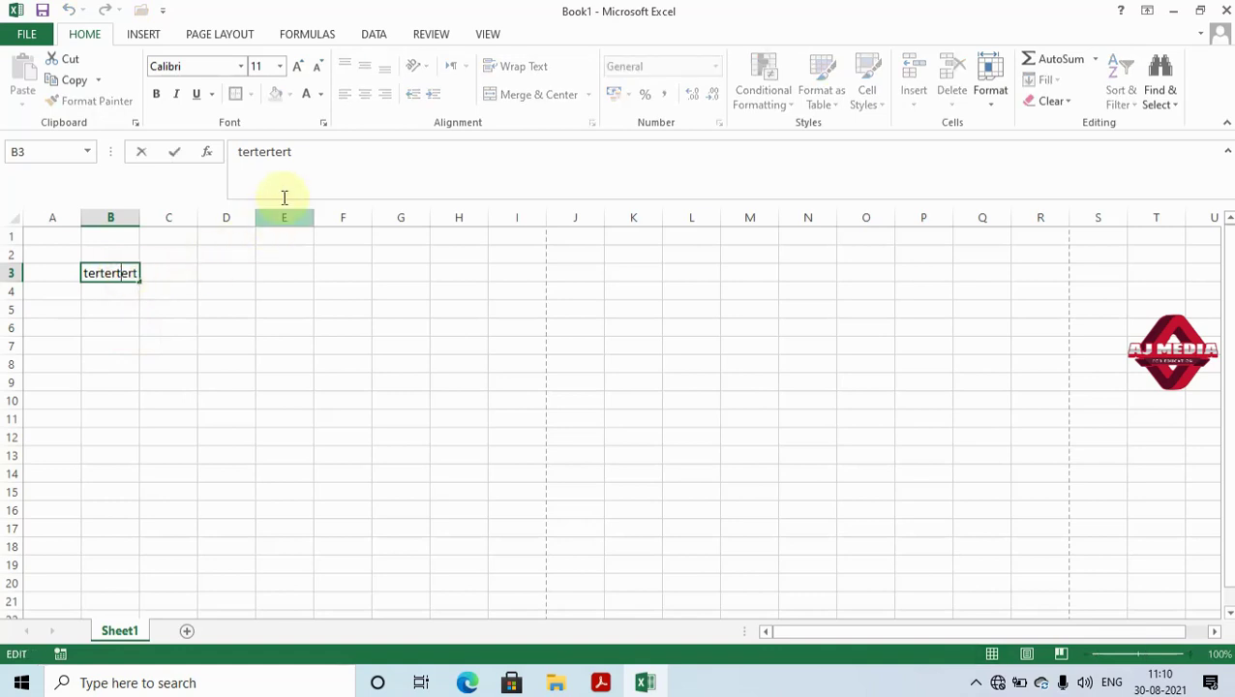
left_click(318, 152)
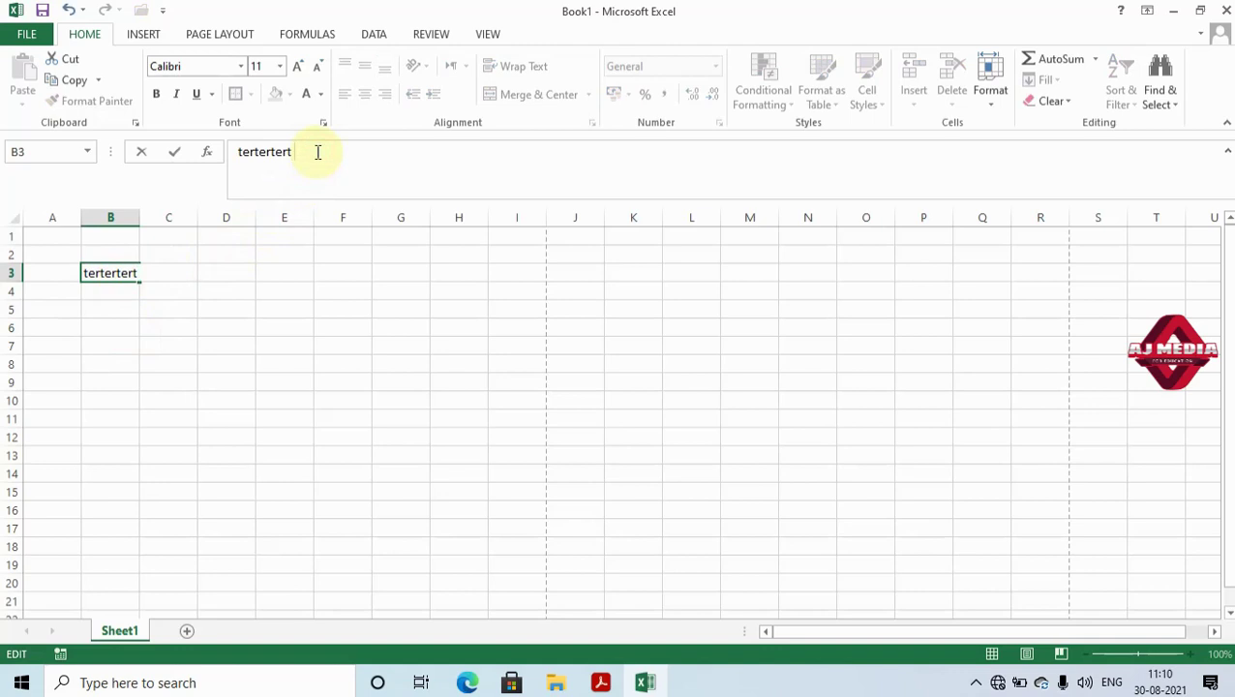
type("tytrytrytry")
left_click(319, 331)
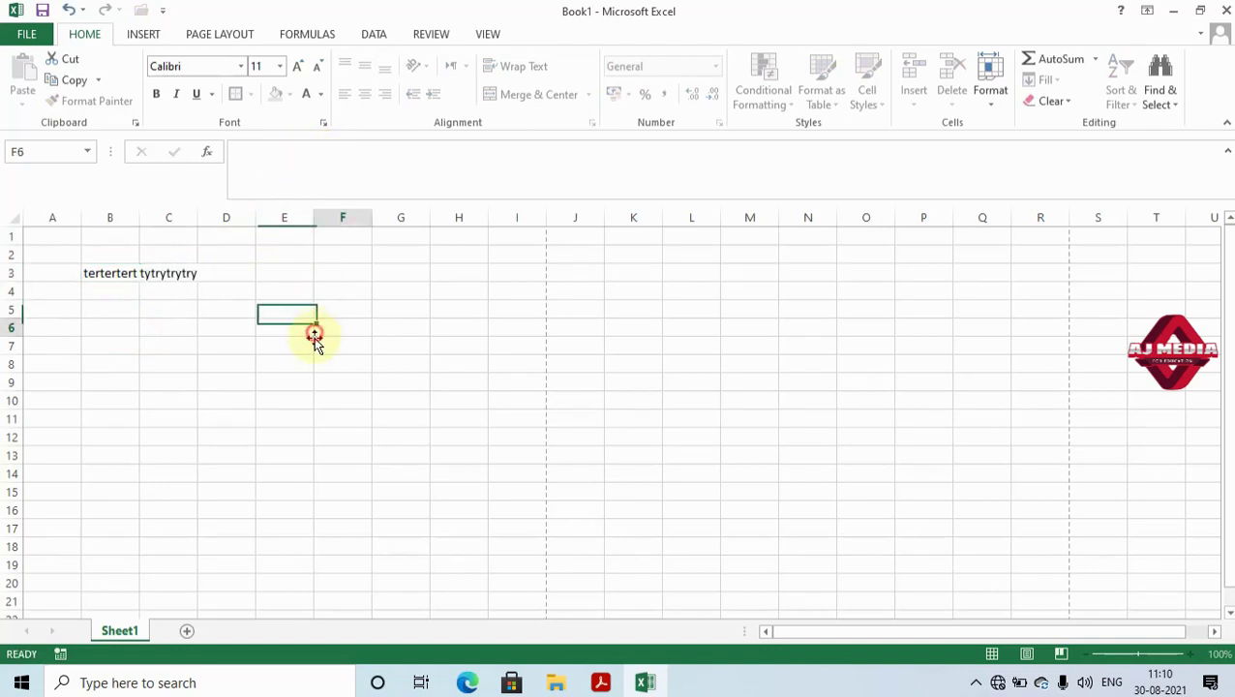
Replace B3's contents with 'tytrytrytr' via double-click editing.
left_click(109, 272)
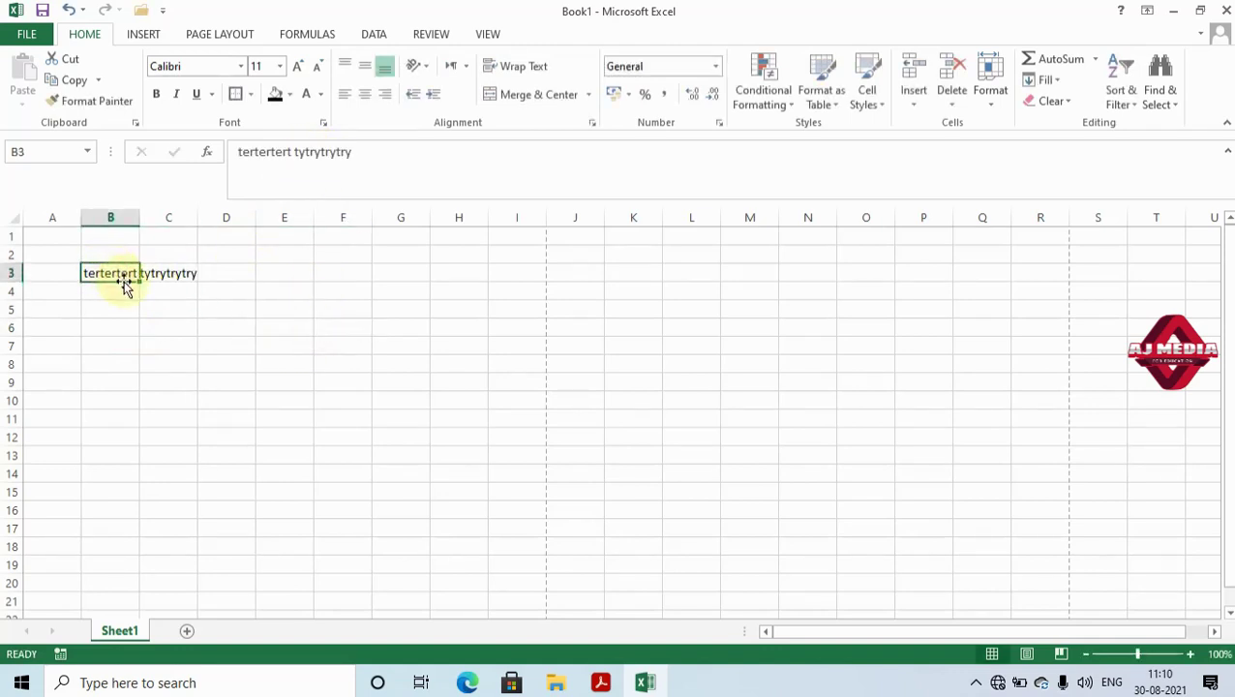
left_click(172, 455)
double_click(128, 275)
type("tytrytrytr")
left_click(147, 343)
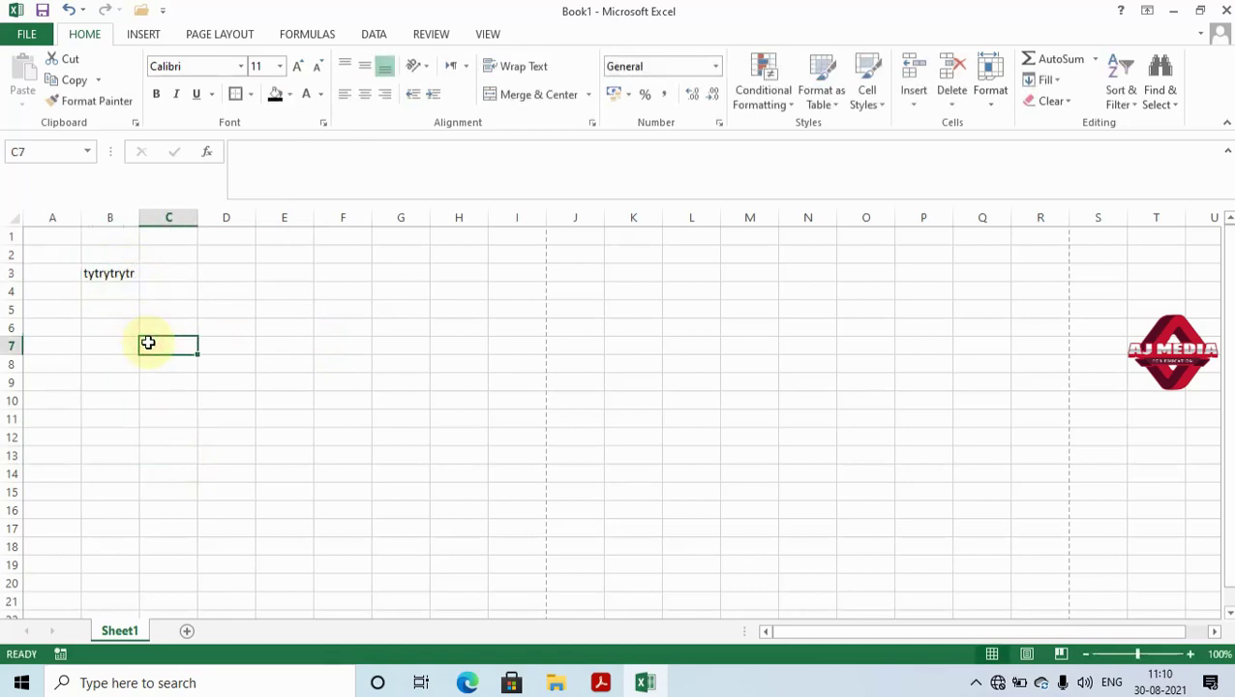
Enter and leave edit mode in B3 without changing its text.
left_click(121, 274)
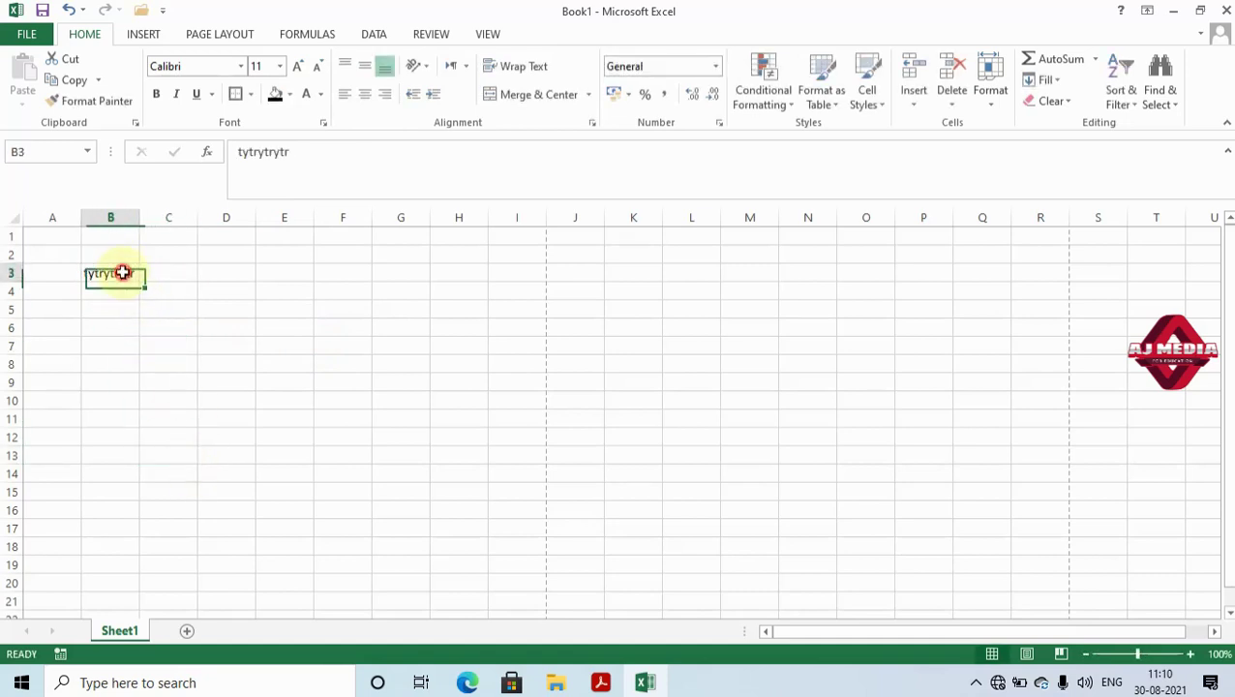
left_click(353, 173)
left_click(182, 344)
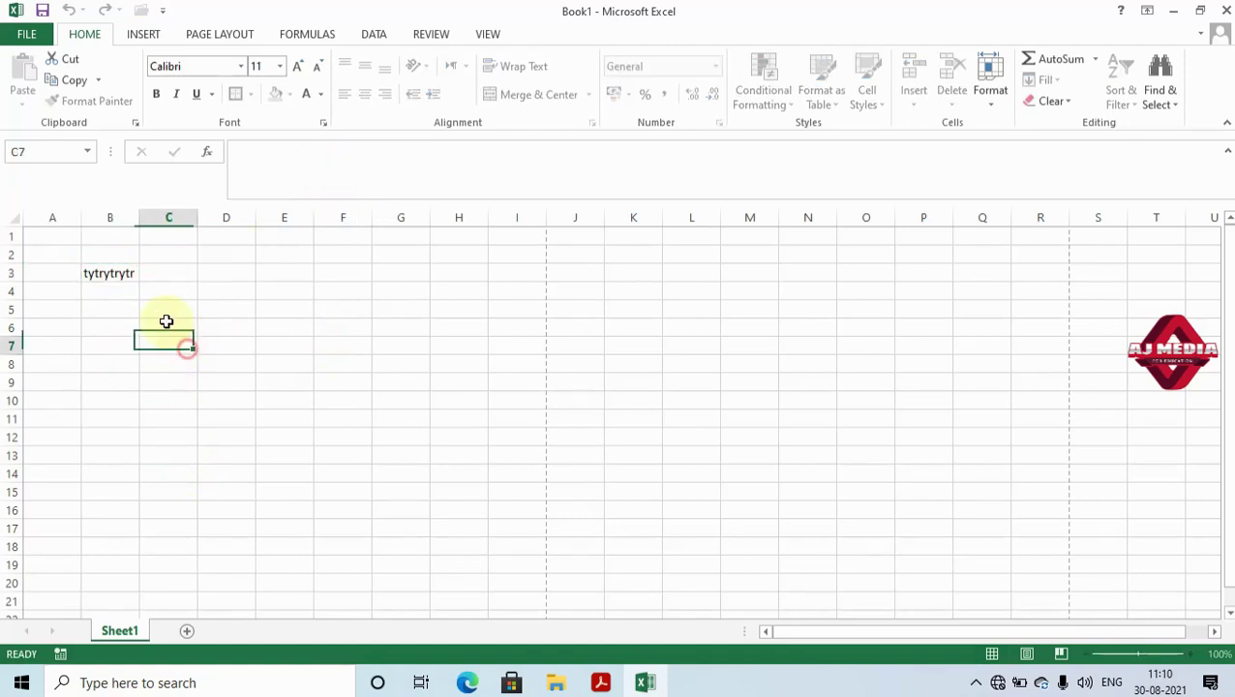
double_click(121, 274)
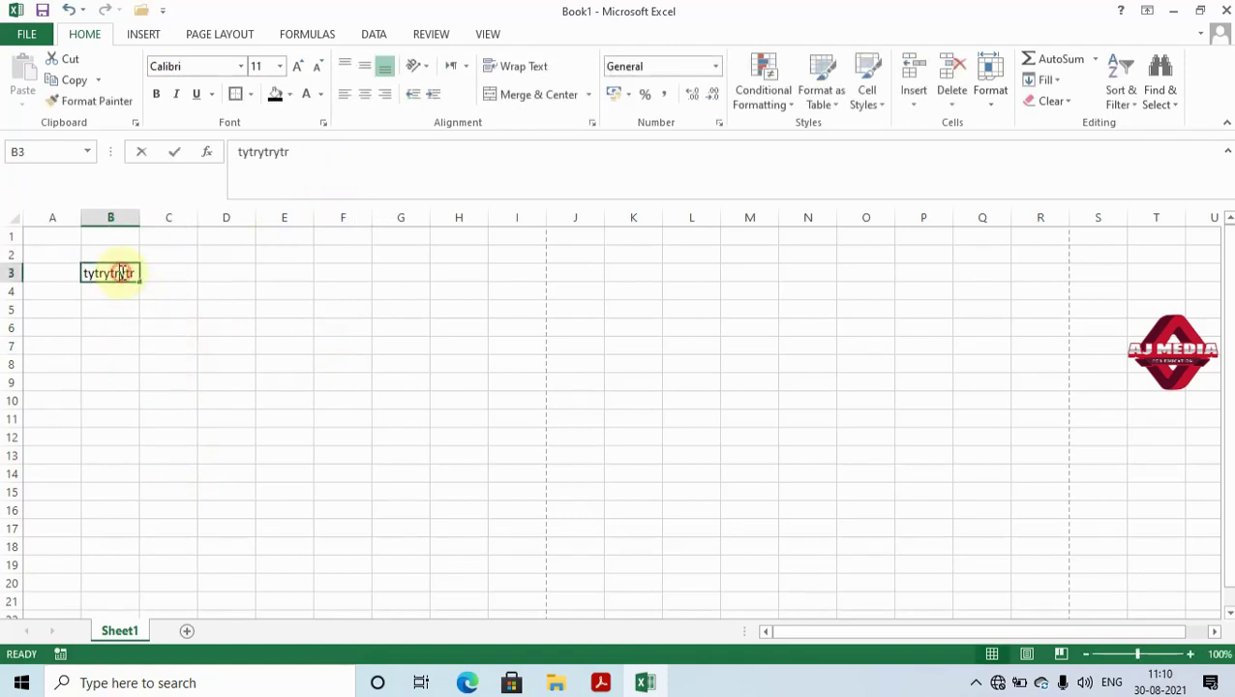
left_click(305, 299)
Append 'gffgfghgfh' to B3's text through the formula bar.
left_click(133, 273)
left_click(326, 154)
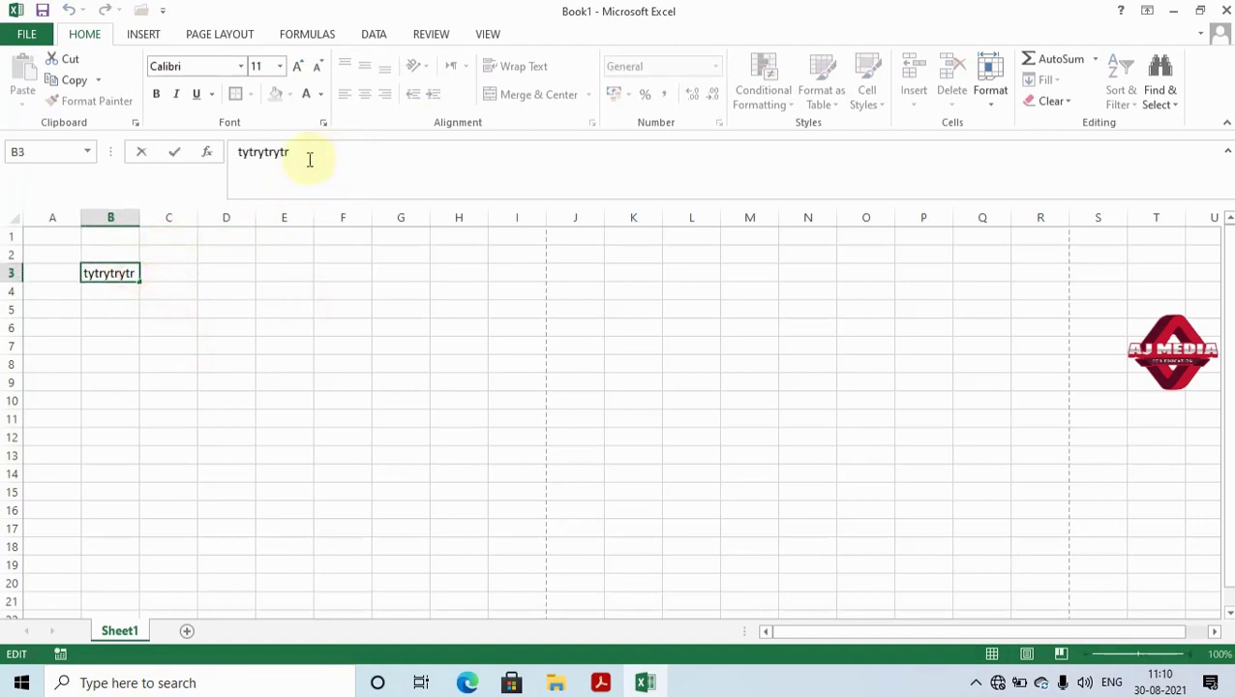
type("gffgfghgfh")
left_click(275, 352)
Clear cell B3 with the Delete key.
left_click(171, 328)
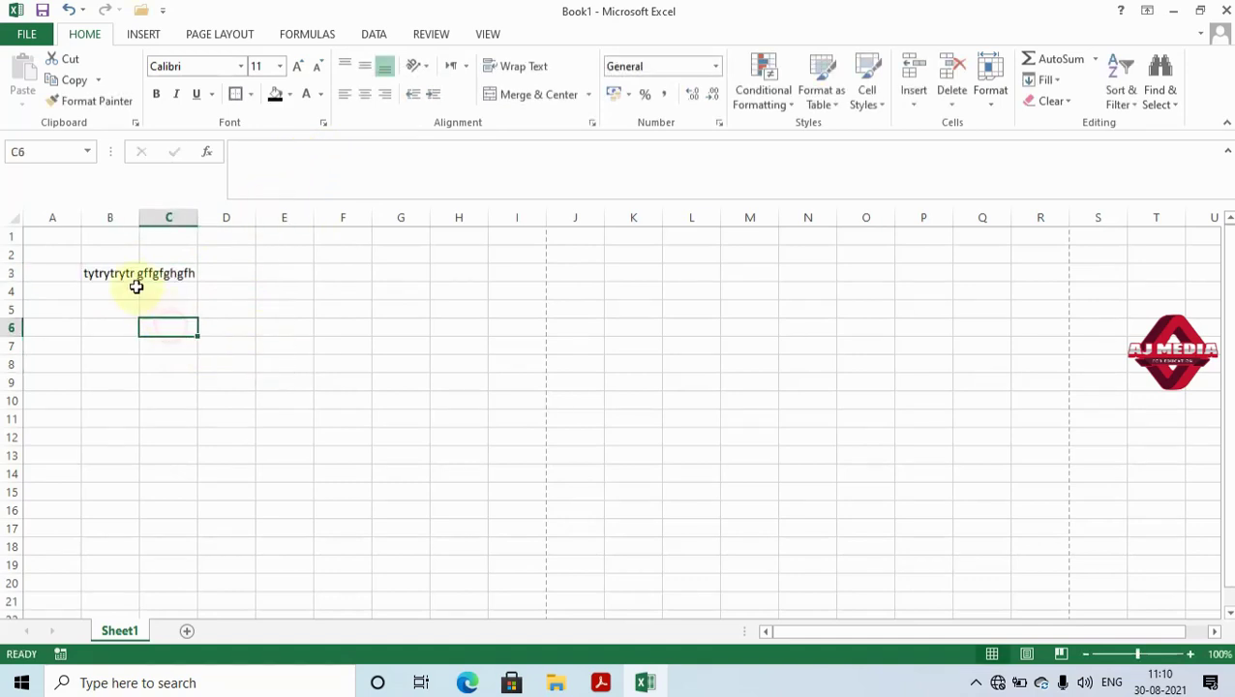
left_click(121, 273)
key("Delete")
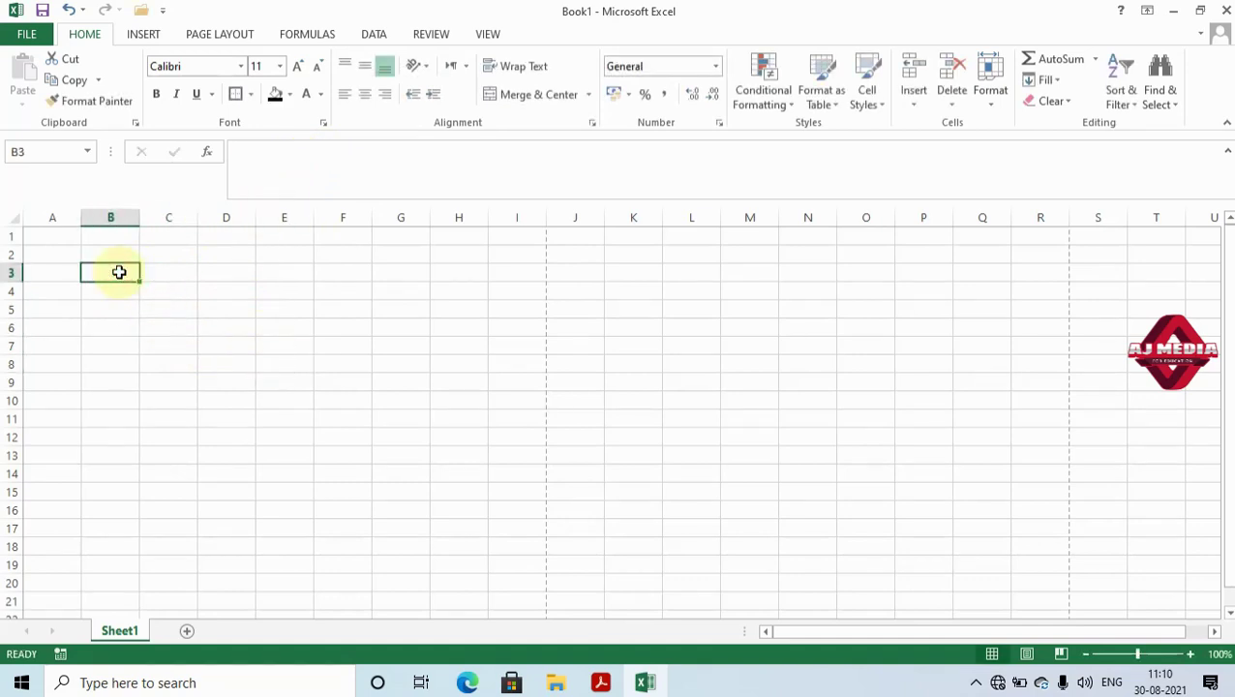